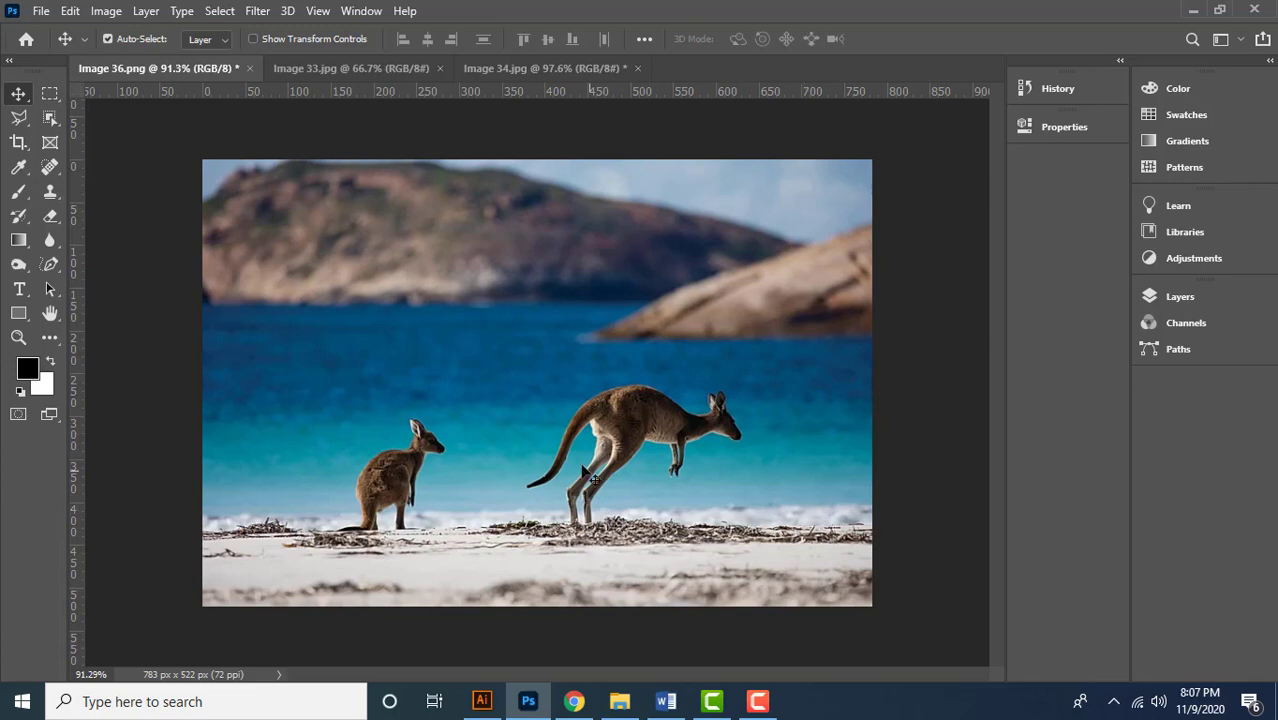
Activate the Content-Aware Move tool for the small kangaroo in Image 36.png.
key("ctrl+plus")
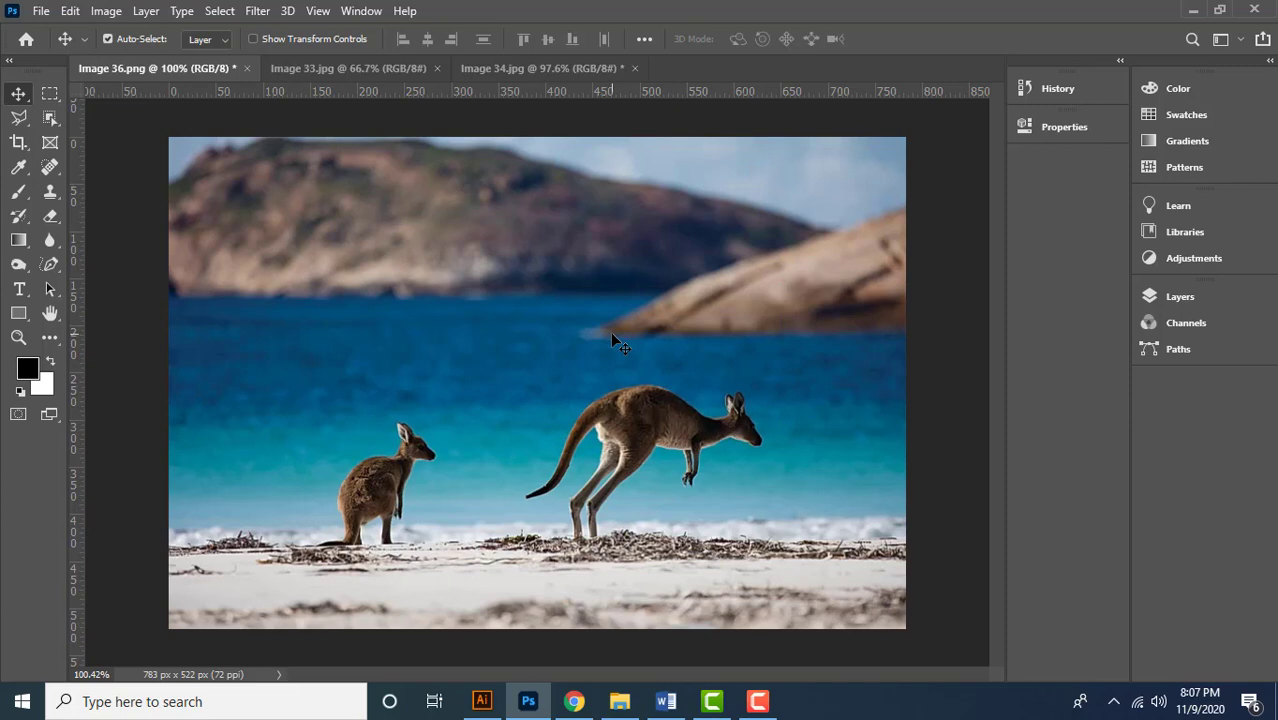
left_click(51, 167)
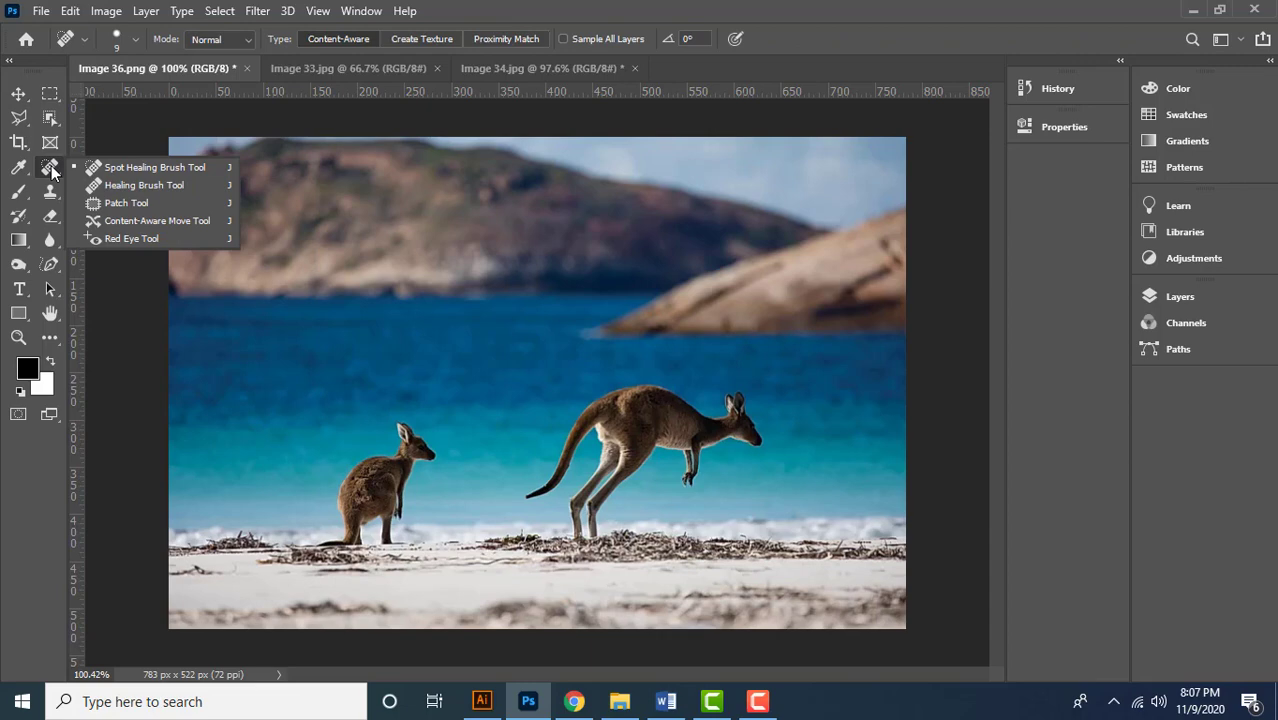
left_click(190, 221)
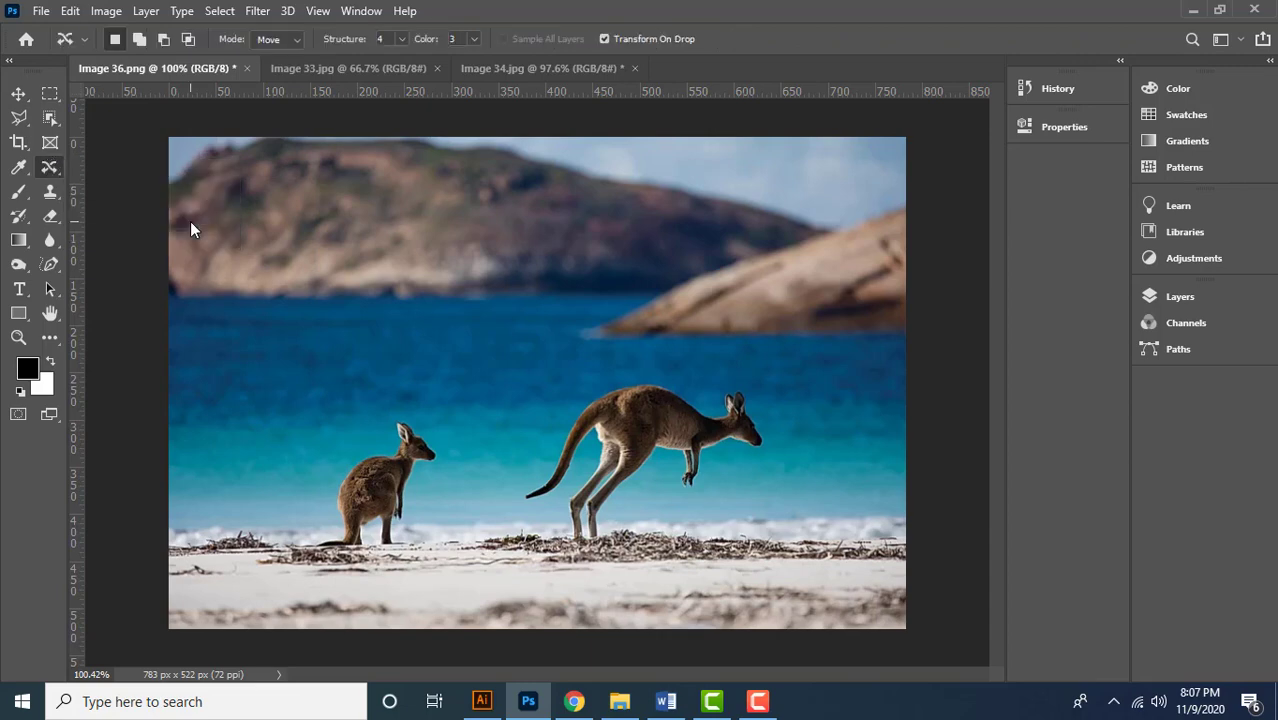
scroll(338, 577, "up", 3)
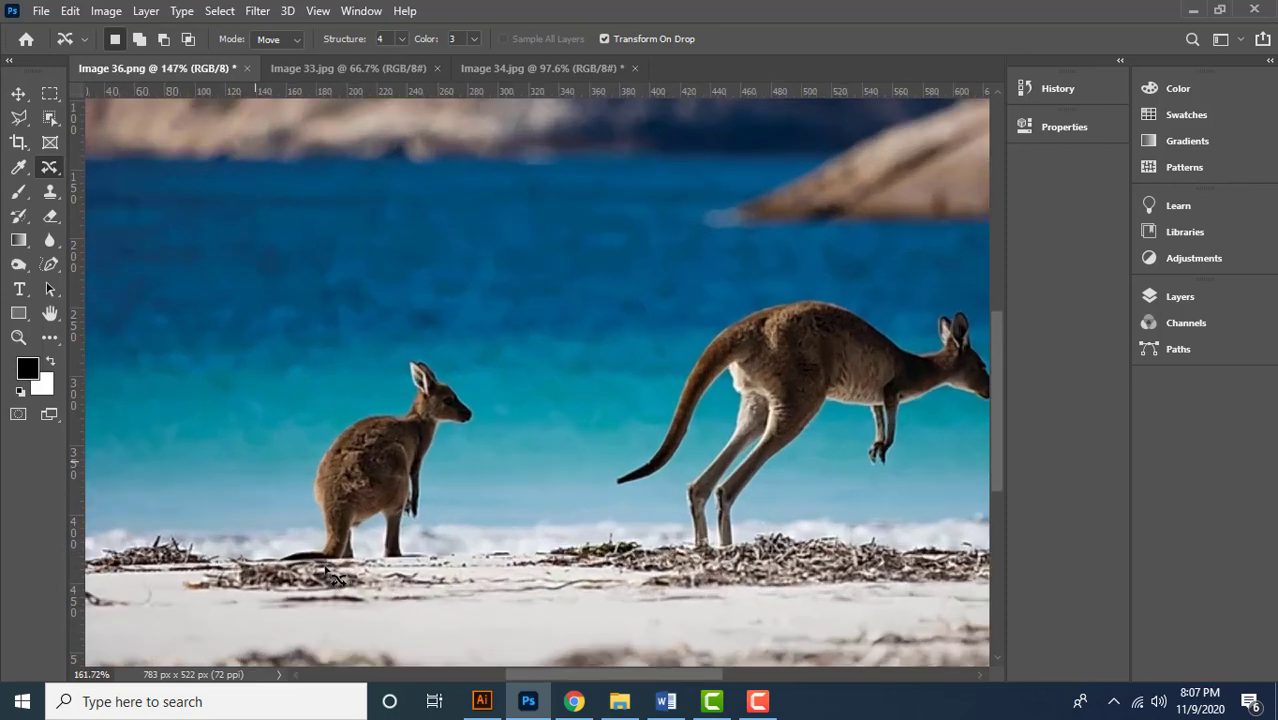
scroll(335, 577, "down", 2)
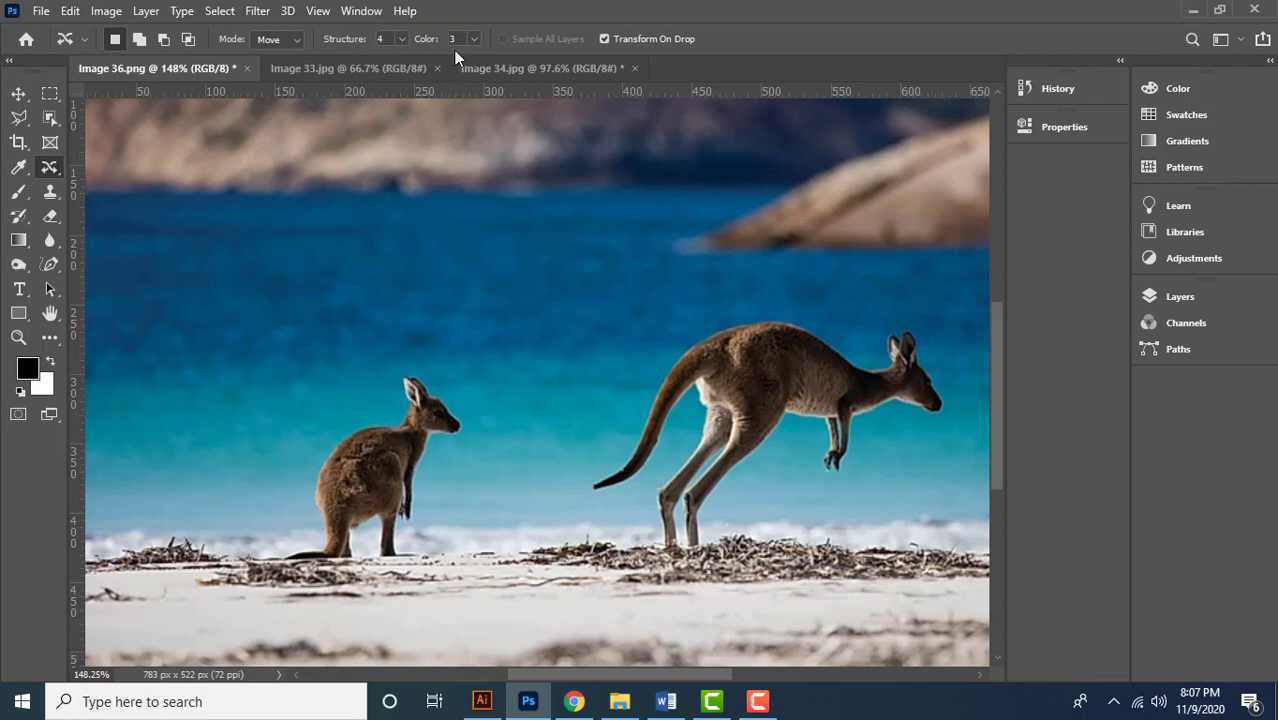
scroll(295, 588, "up", 2)
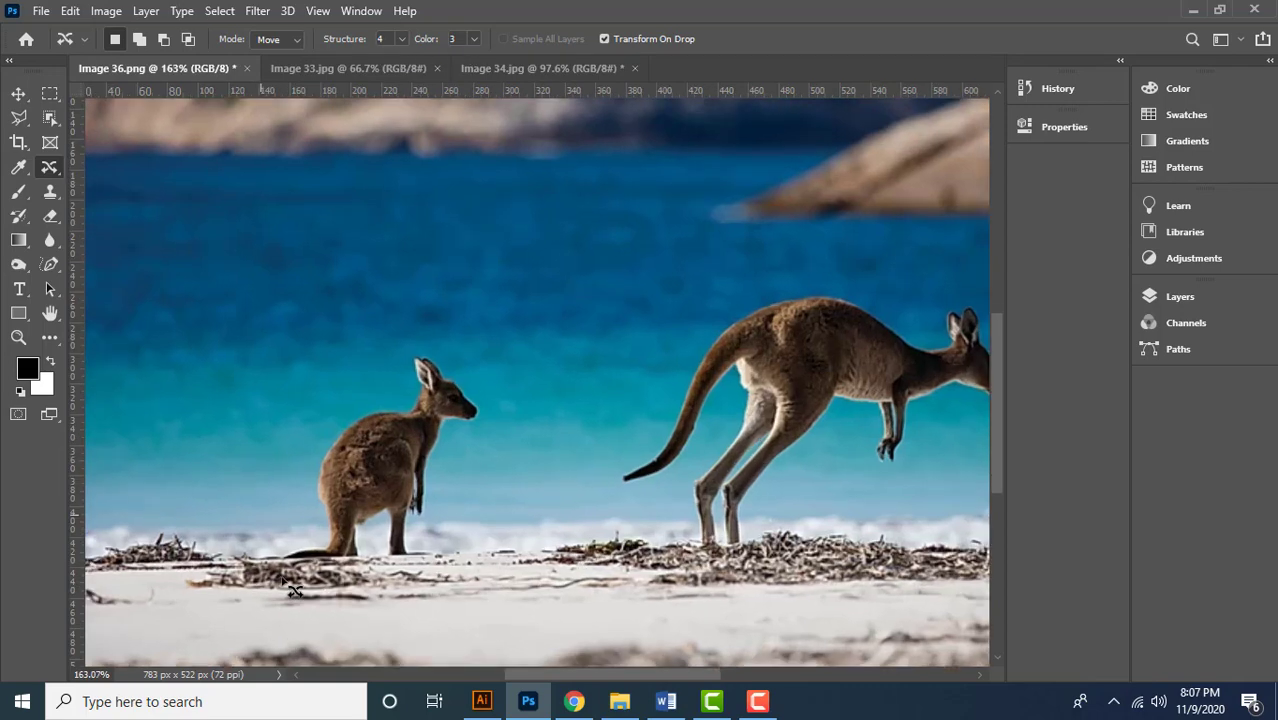
scroll(290, 585, "up", 4)
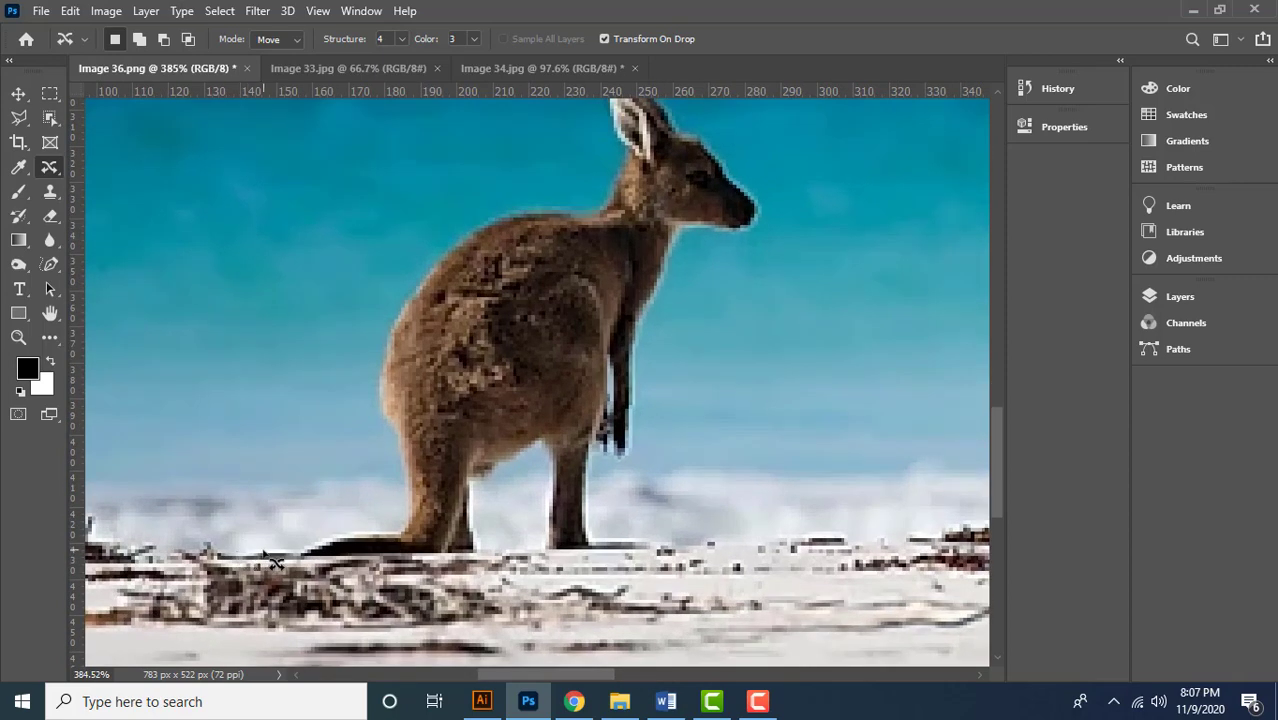
mouse_move(284, 553)
left_mouse_down()
mouse_move(385, 515)
mouse_move(369, 341)
mouse_move(422, 254)
mouse_move(530, 200)
mouse_move(560, 198)
mouse_move(560, 222)
left_mouse_up()
key("space")
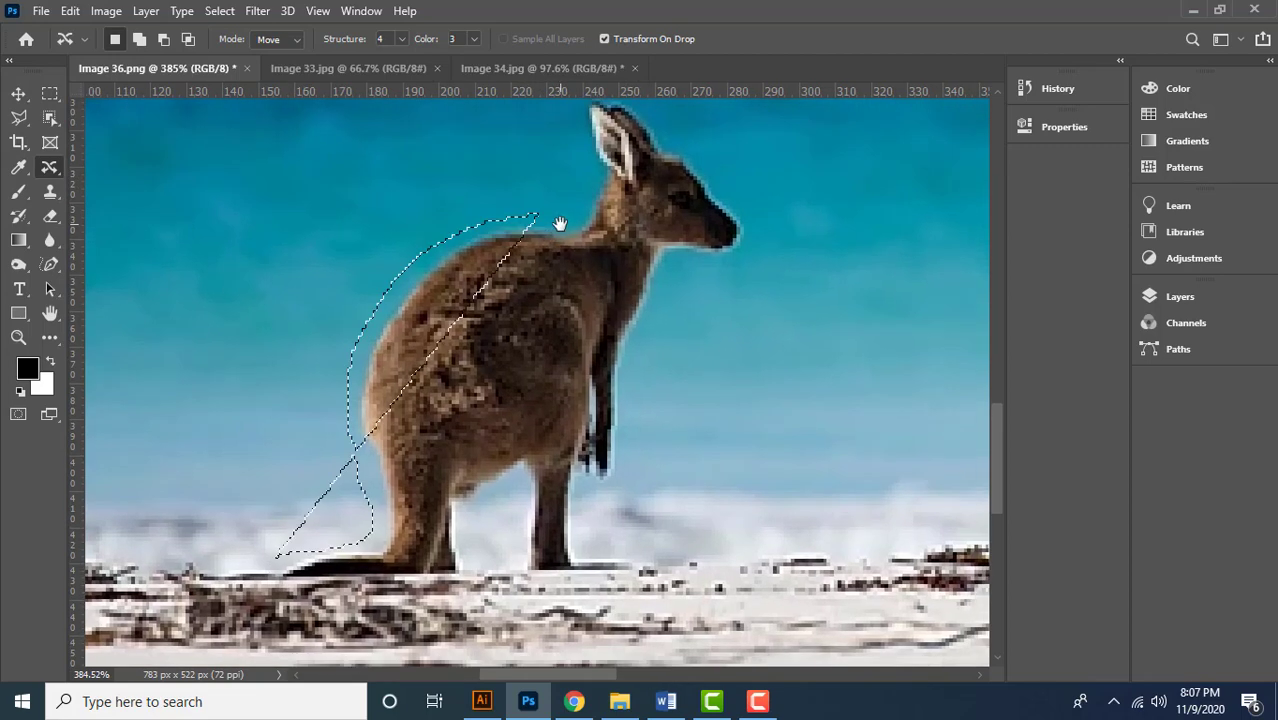
left_click(560, 224)
Draw a closed freehand selection around the whole small kangaroo, including its tail and legs.
mouse_move(268, 578)
left_mouse_down()
mouse_move(351, 542)
mouse_move(369, 490)
mouse_move(353, 410)
mouse_move(422, 251)
mouse_move(354, 397)
mouse_move(528, 365)
mouse_move(533, 337)
mouse_move(505, 272)
mouse_move(511, 219)
left_mouse_up()
key("space")
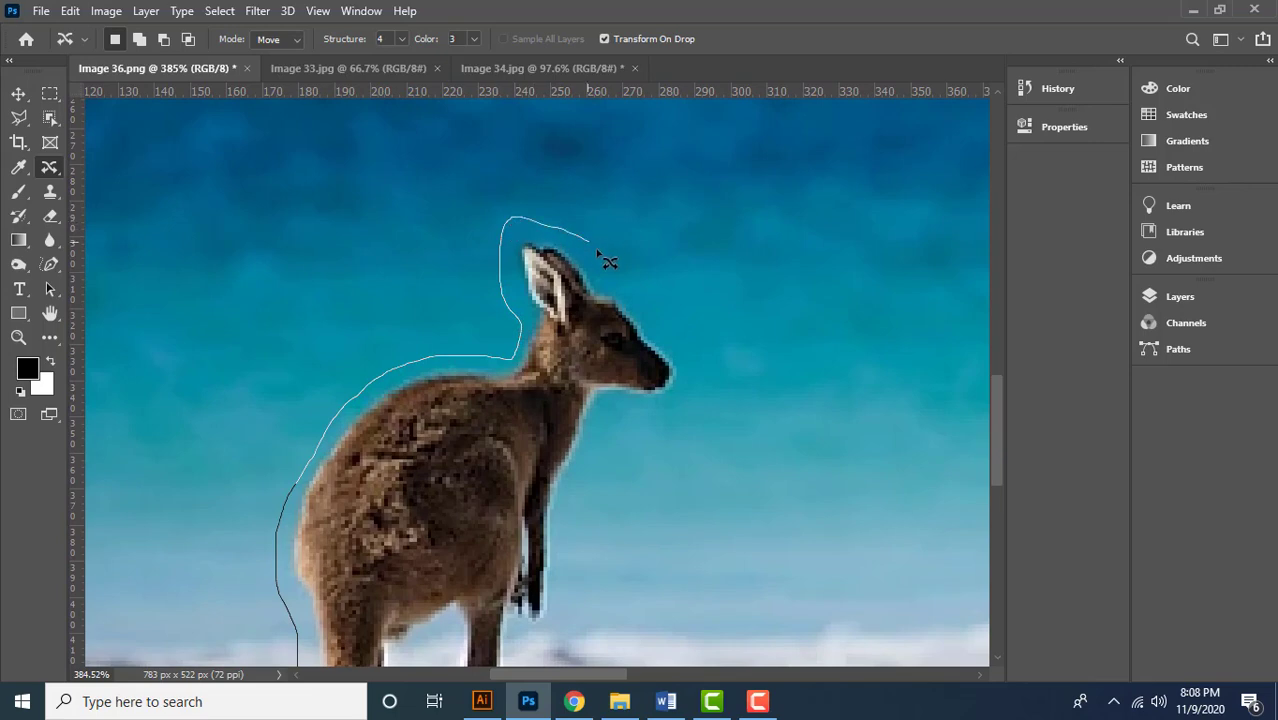
mouse_move(597, 250)
left_mouse_down()
mouse_move(692, 361)
mouse_move(673, 414)
mouse_move(604, 428)
mouse_move(572, 494)
mouse_move(542, 628)
mouse_move(515, 636)
mouse_move(515, 325)
mouse_move(527, 396)
mouse_move(486, 430)
mouse_move(458, 372)
mouse_move(422, 410)
mouse_move(348, 432)
mouse_move(214, 428)
left_mouse_up()
key("ctrl+0")
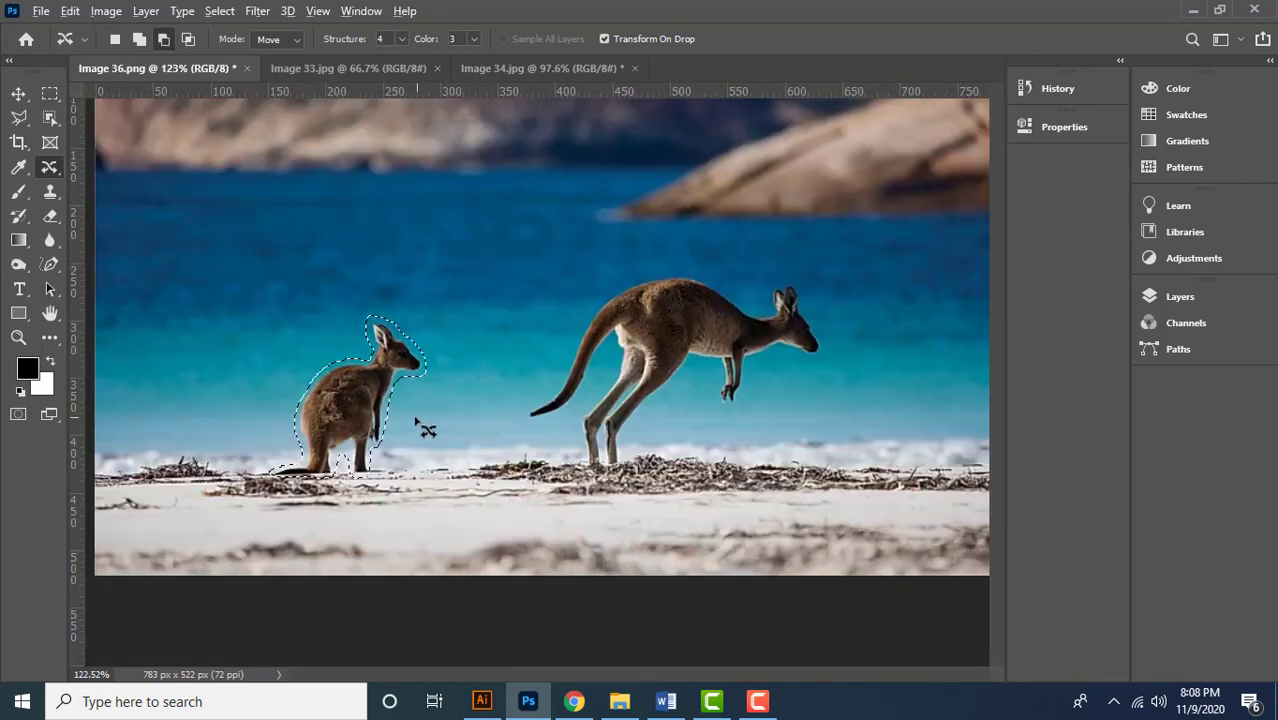
Move the selected small kangaroo onto the beach in front of the large kangaroo, apply the move and deselect it.
scroll(427, 430, "down", 2)
scroll(491, 505, "up", 1)
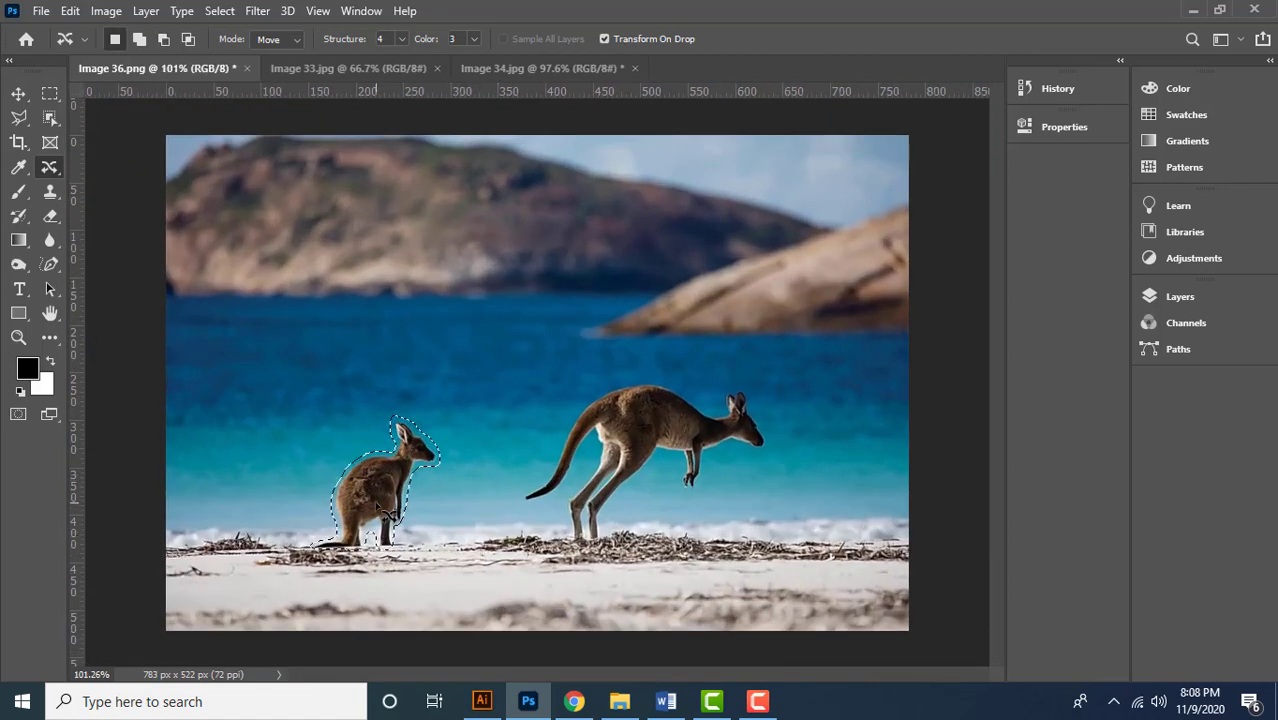
left_click_drag(390, 508, 797, 513)
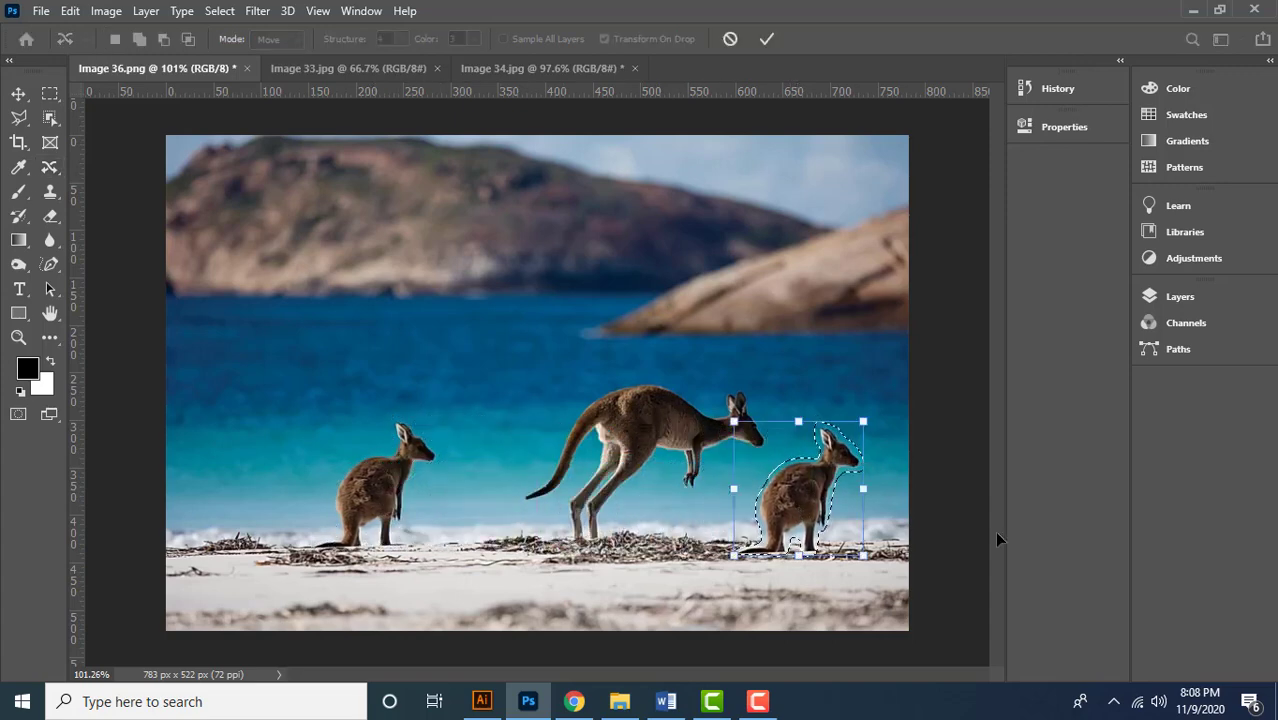
key("Return")
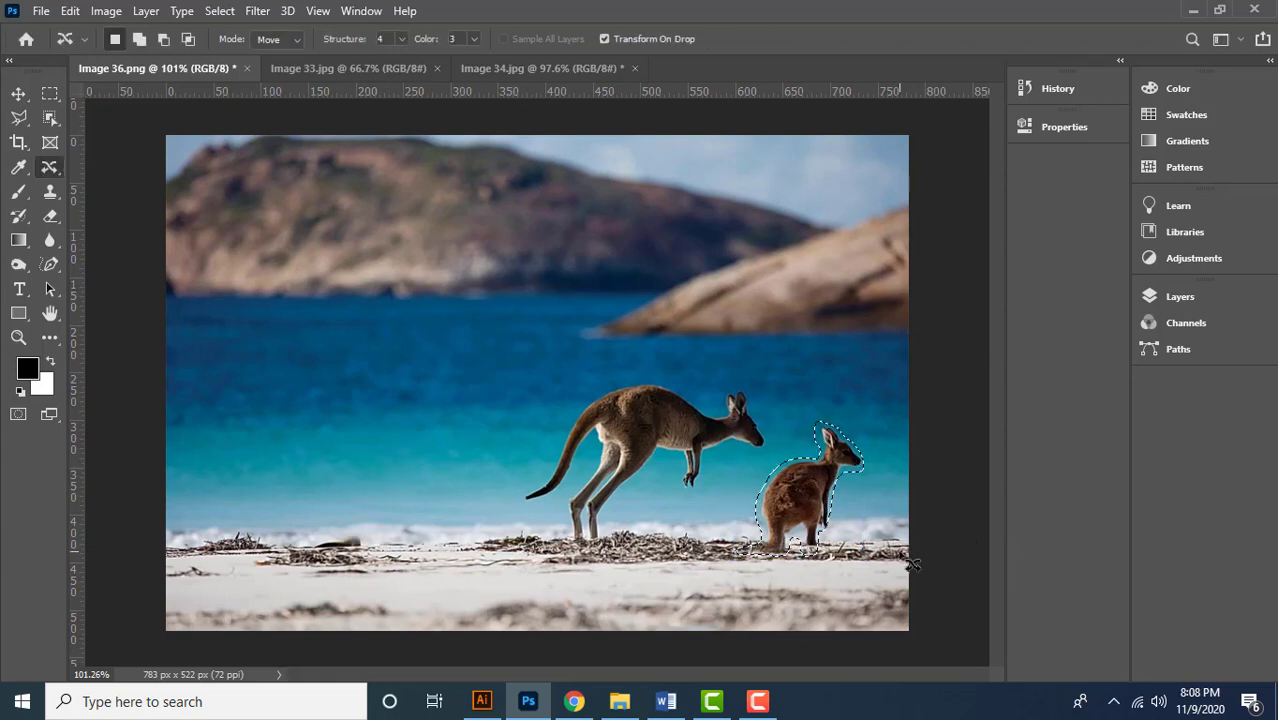
left_click(219, 11)
left_click(233, 50)
scroll(903, 566, "up", 1)
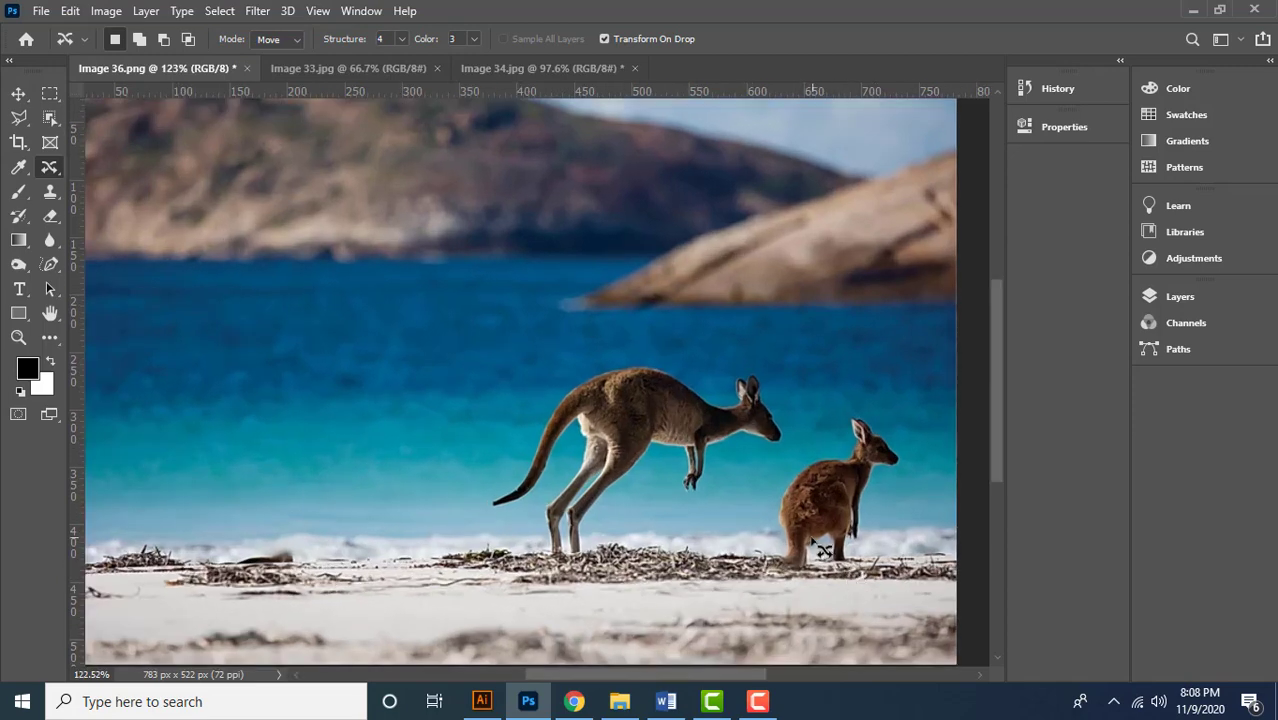
scroll(820, 562, "down", 1)
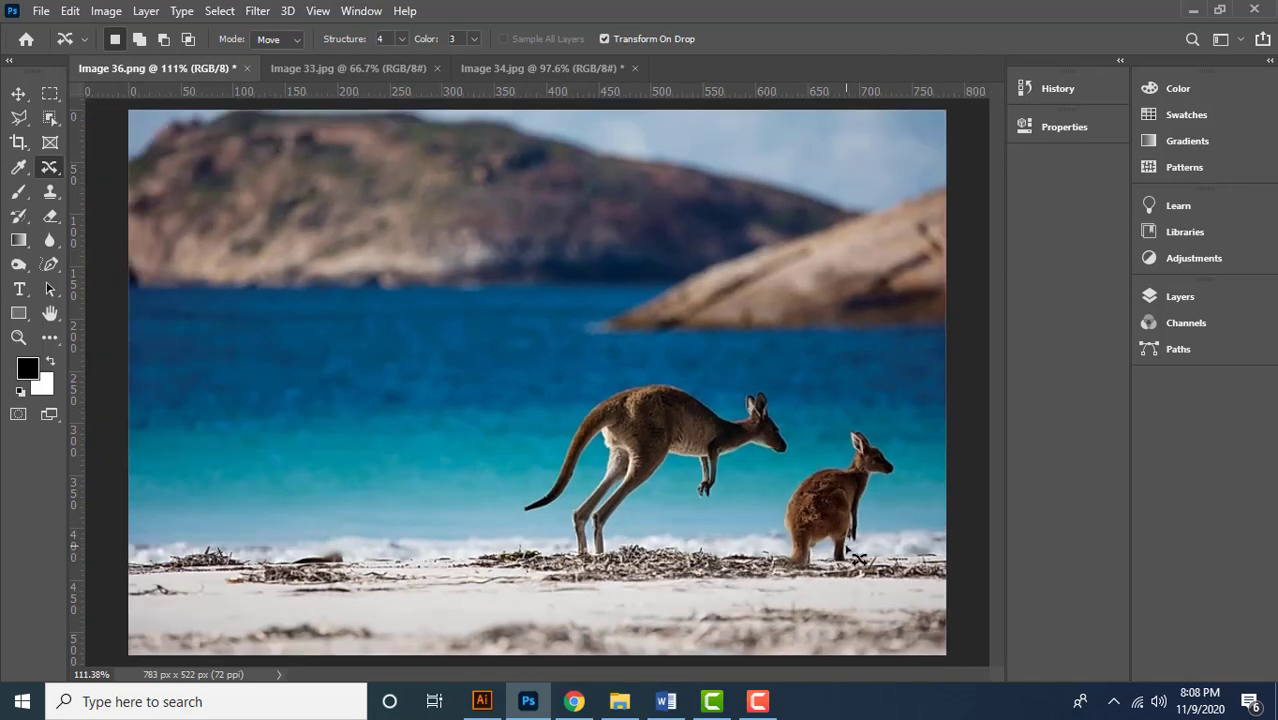
scroll(812, 532, "down", 1)
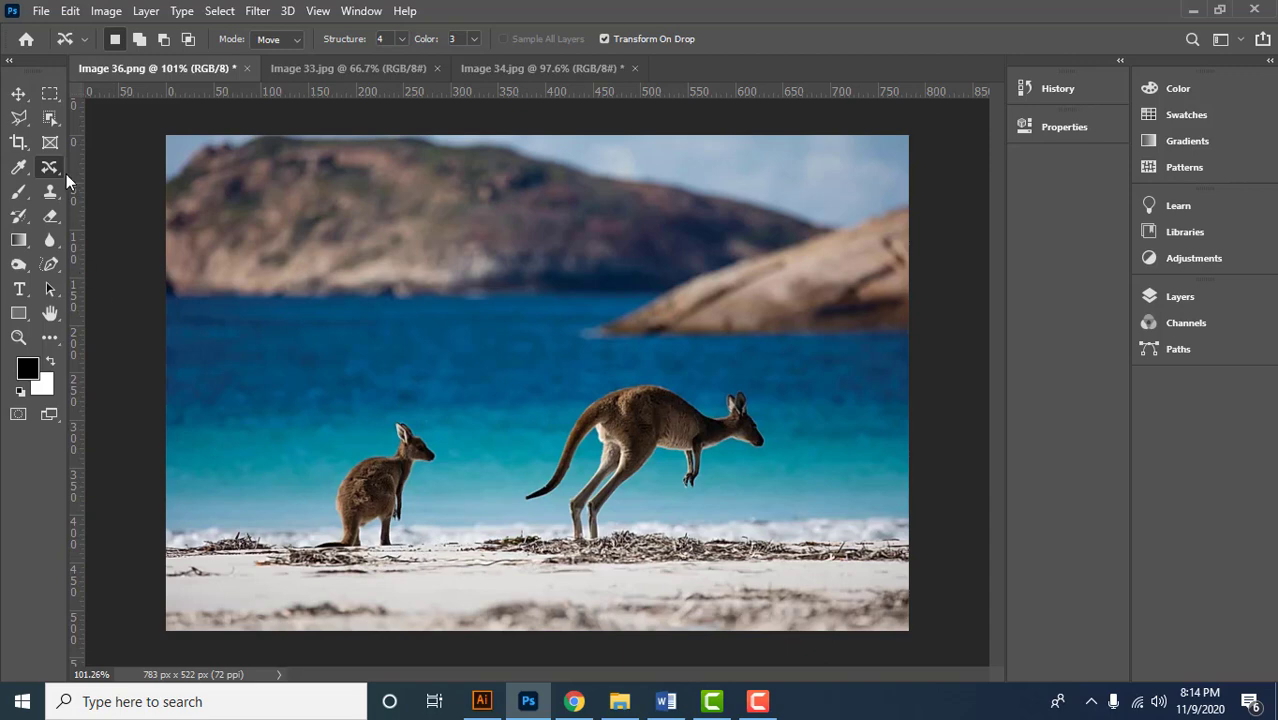
Draw a freehand selection around the empty sea and beach area behind the small kangaroo's back.
scroll(284, 540, "up", 3)
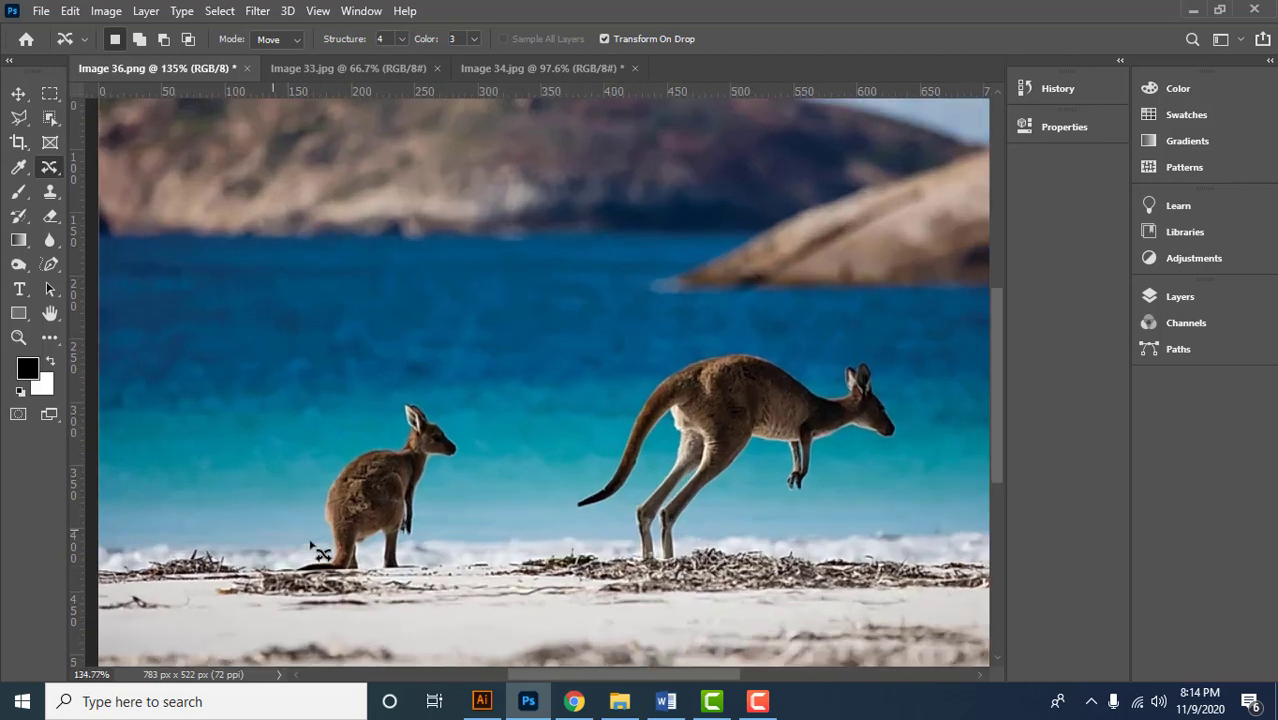
left_click_drag(385, 519, 449, 505)
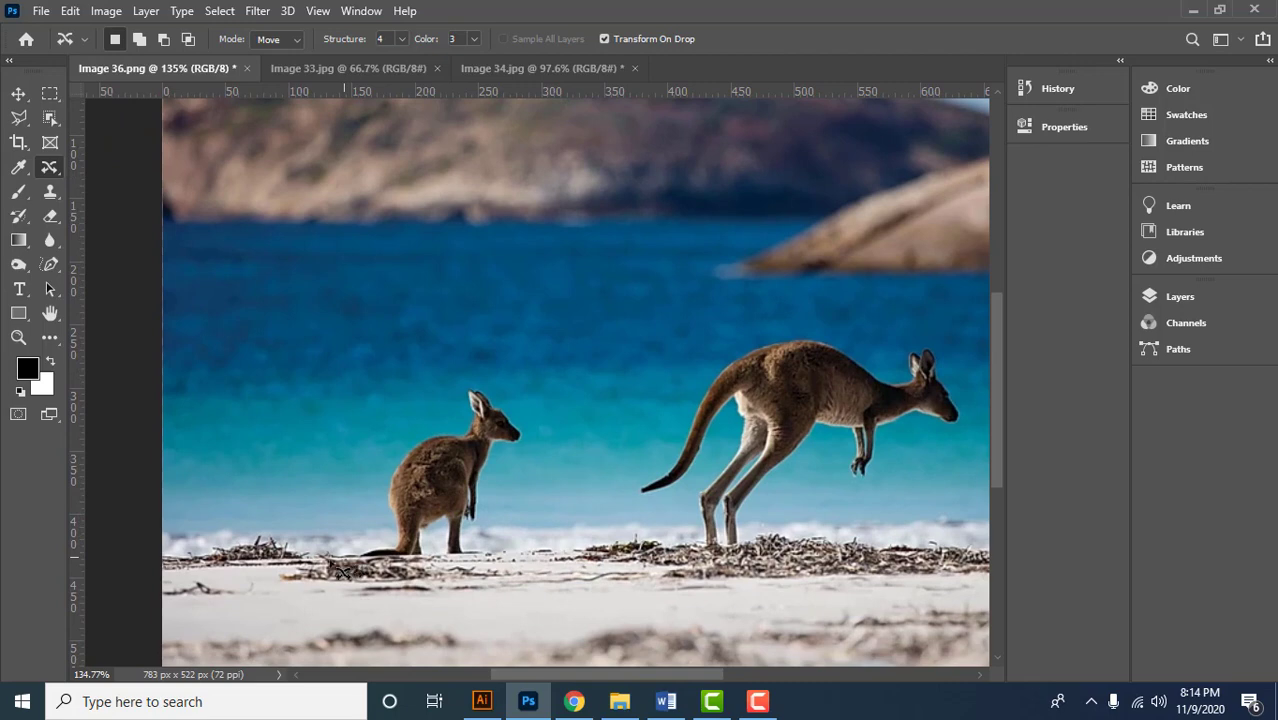
mouse_move(197, 557)
left_mouse_down()
mouse_move(178, 535)
mouse_move(182, 490)
mouse_move(233, 373)
mouse_move(269, 337)
left_mouse_up()
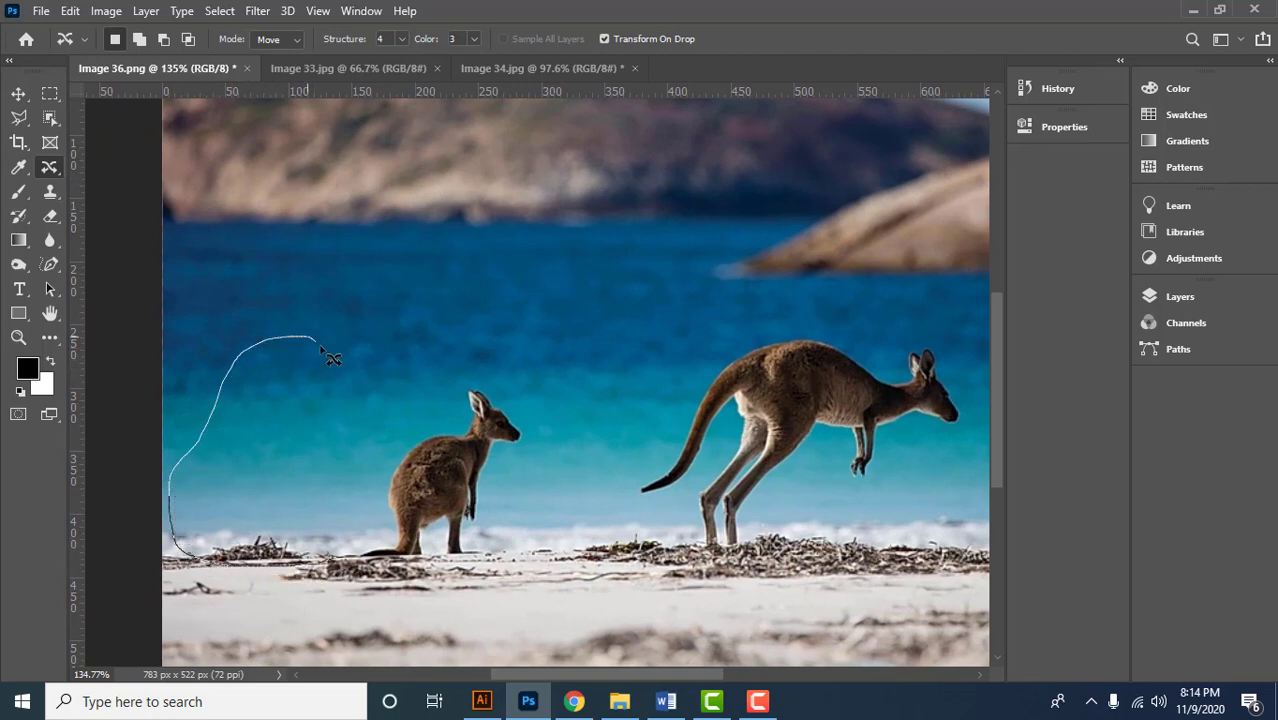
mouse_move(374, 452)
left_mouse_down()
mouse_move(372, 505)
mouse_move(340, 564)
left_mouse_up()
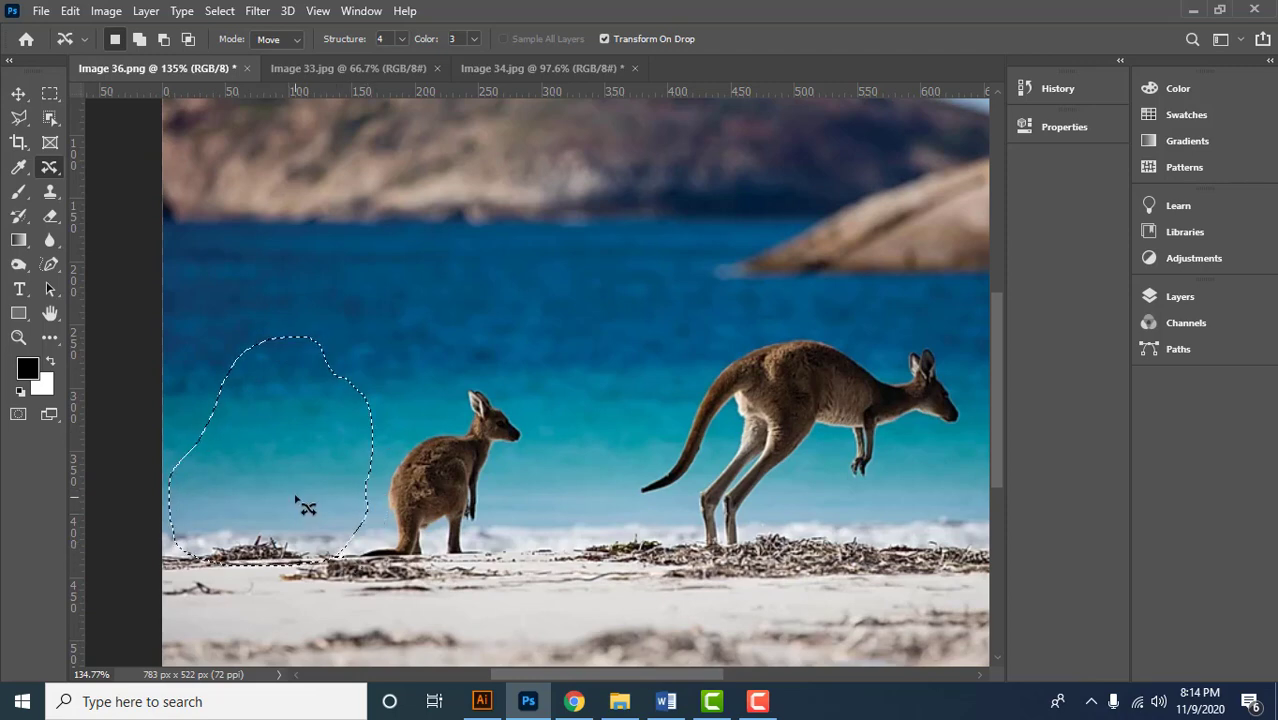
Cover the small kangaroo with the selected sea and beach patch, apply the move and deselect.
left_click_drag(305, 508, 460, 487)
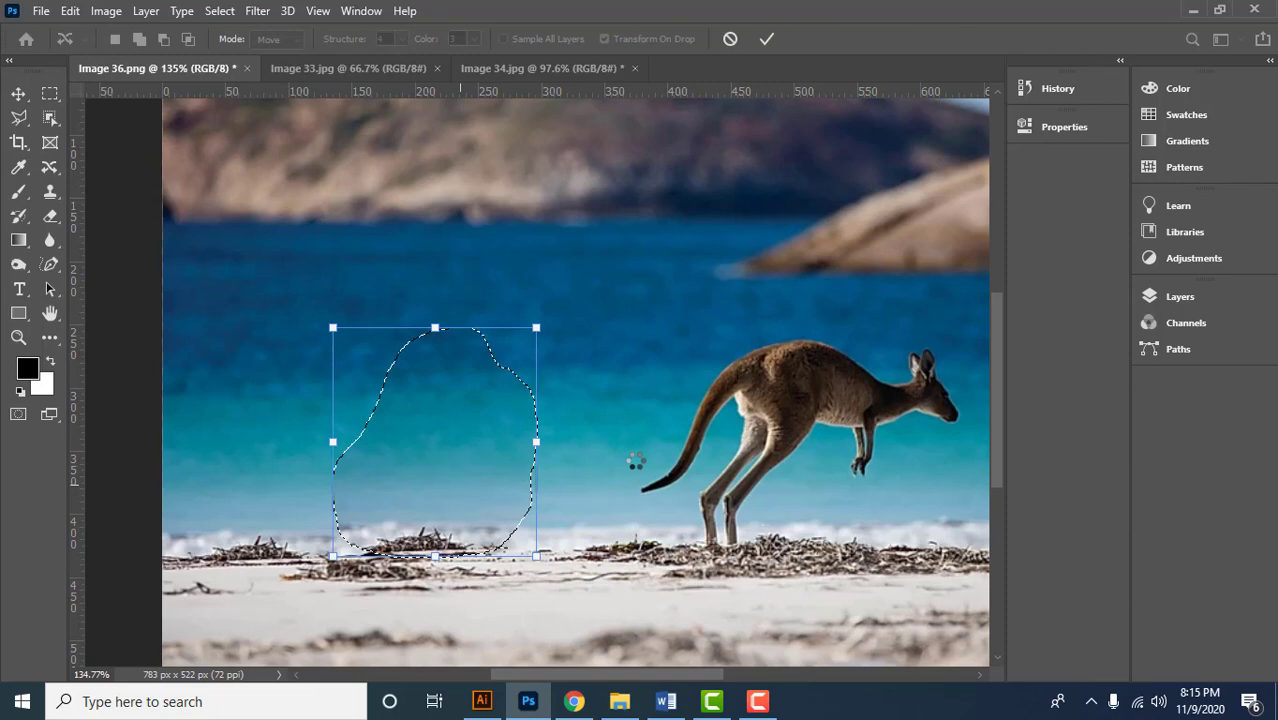
key("Return")
key("ctrl+d")
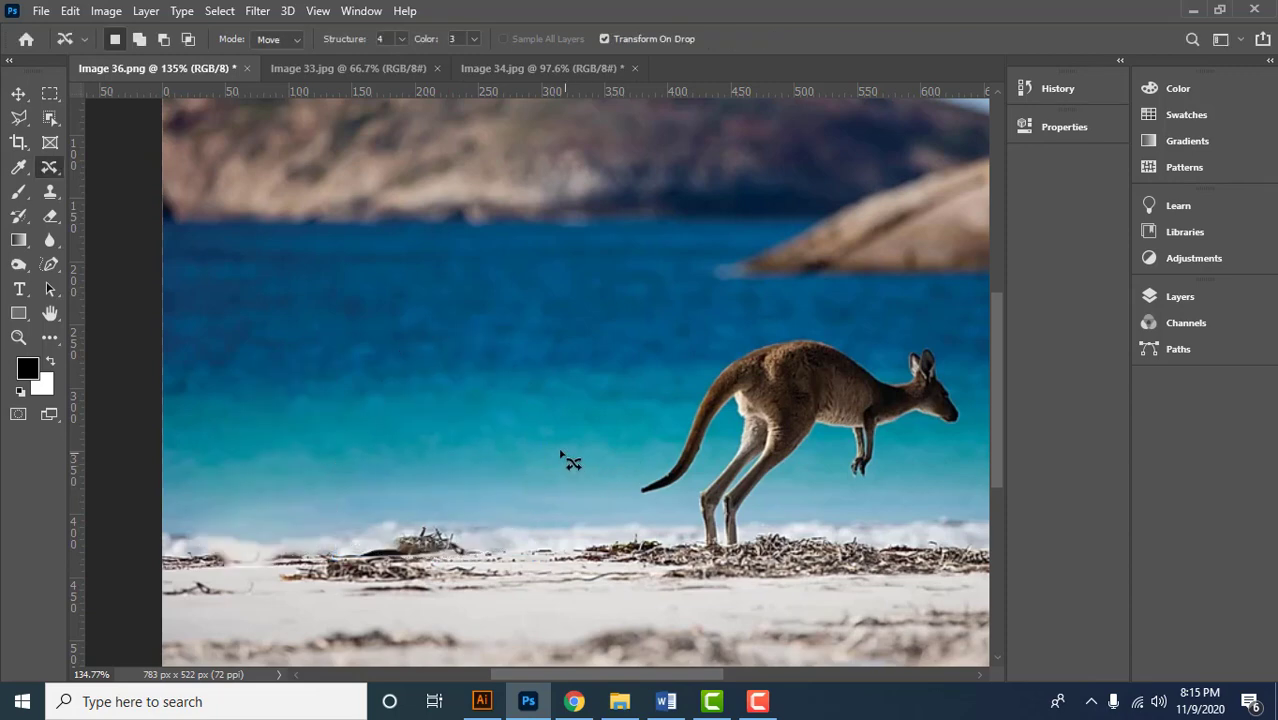
scroll(545, 438, "down", 5)
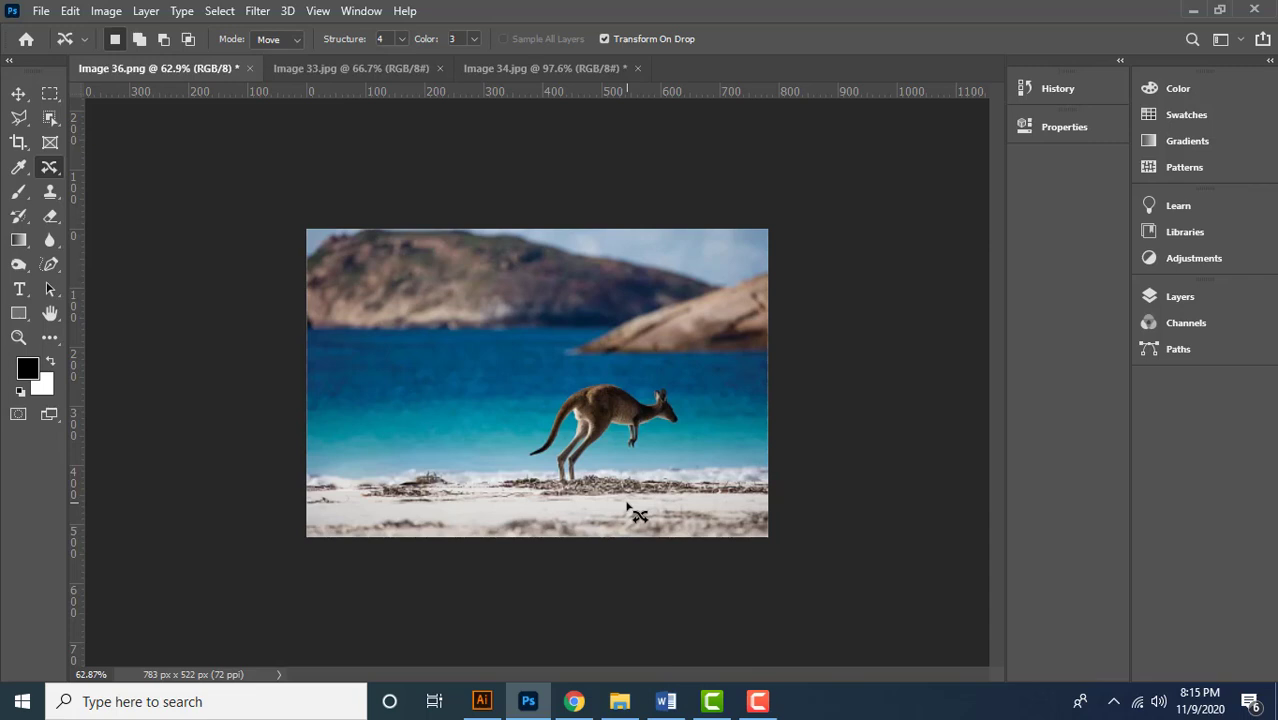
scroll(600, 516, "up", 3)
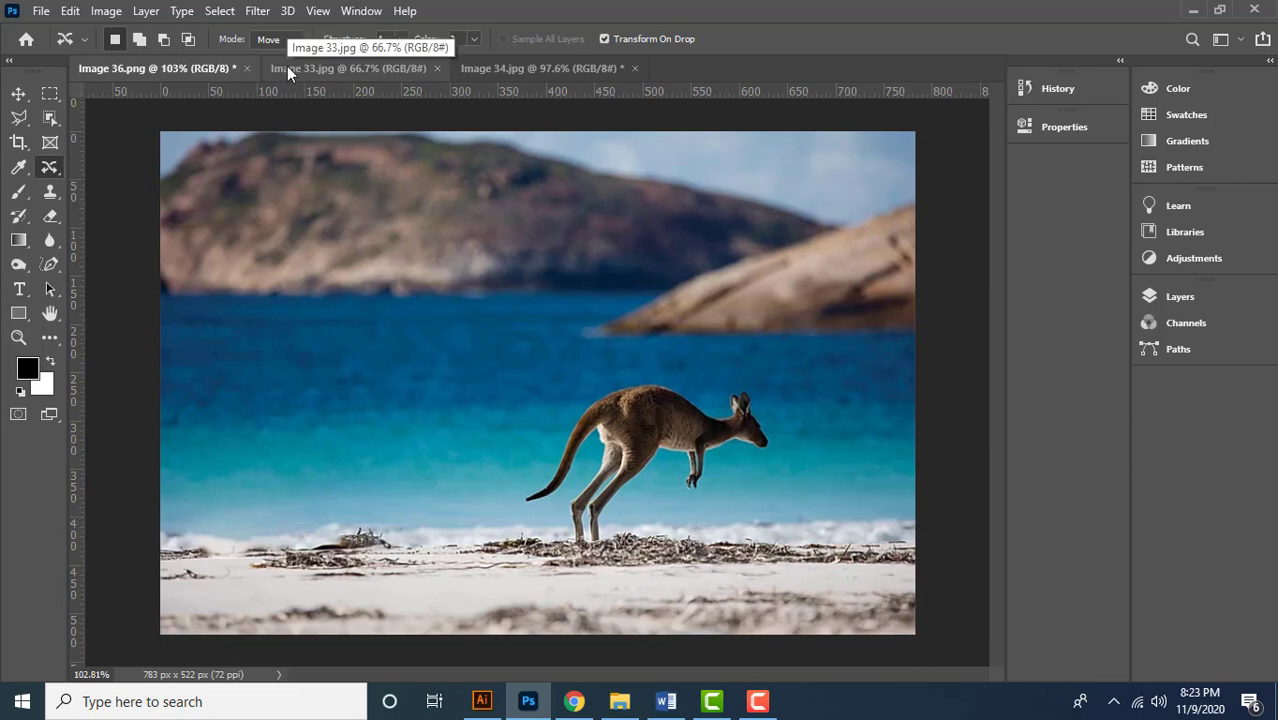
Set the Content-Aware Move mode to Extend and outline the large kangaroo's front paws and lower forelegs.
left_click(289, 42)
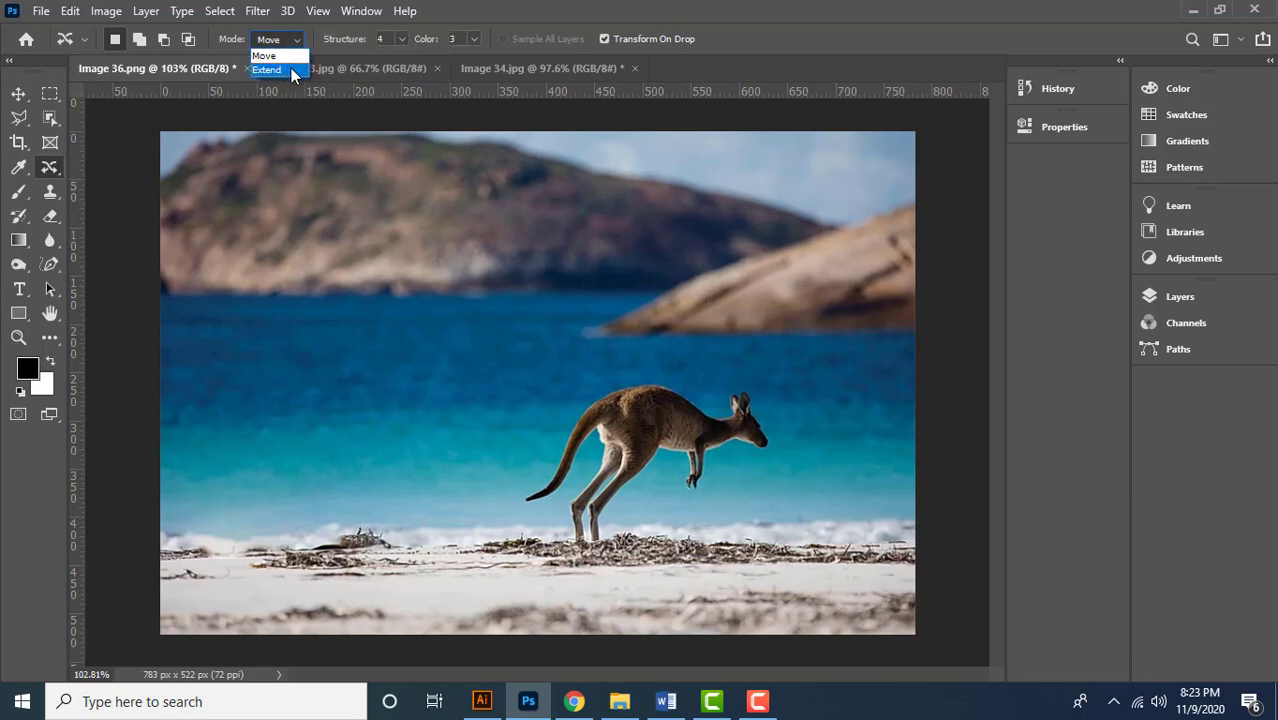
left_click(292, 69)
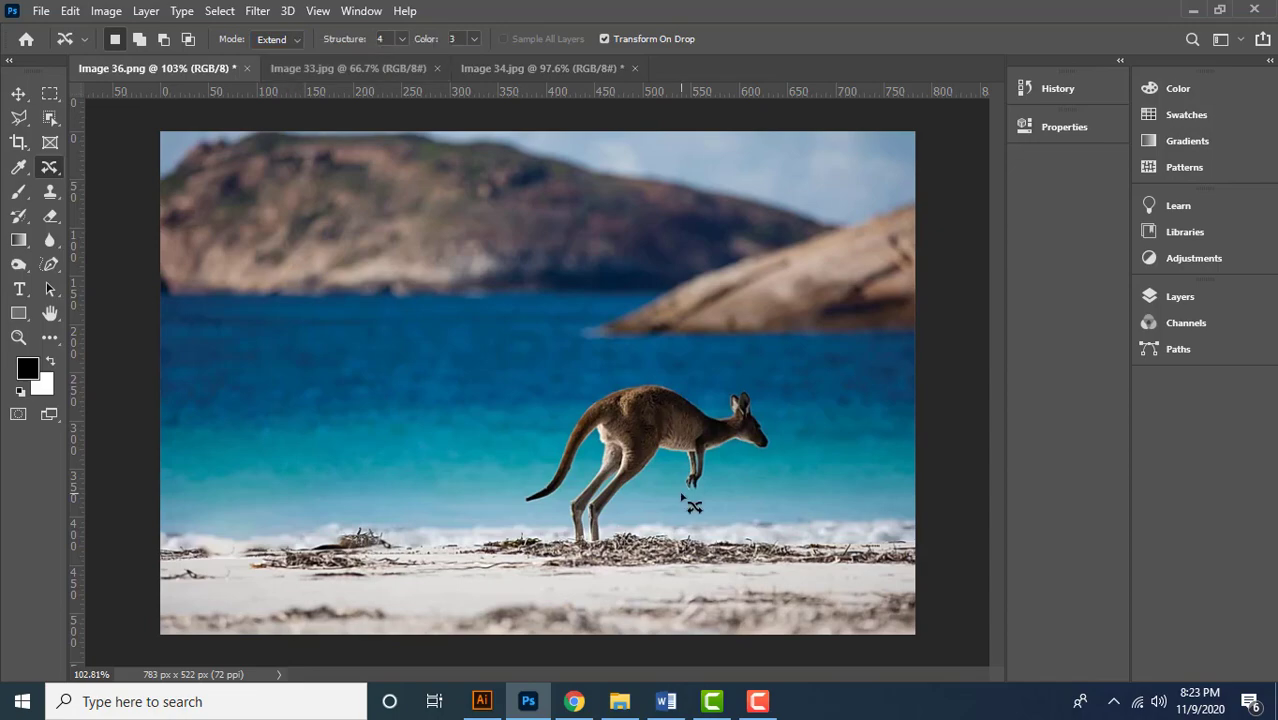
scroll(740, 519, "up", 1)
scroll(740, 519, "up", 8)
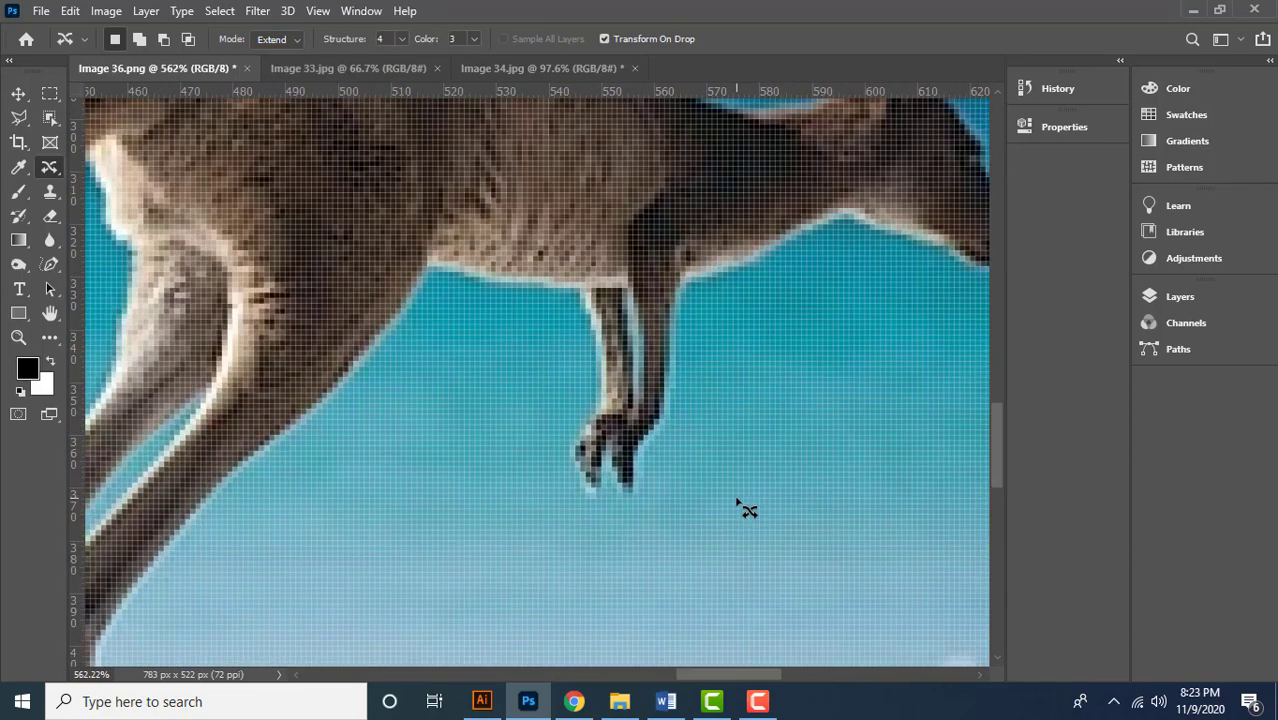
mouse_move(551, 370)
left_mouse_down()
mouse_move(676, 343)
mouse_move(715, 399)
mouse_move(656, 543)
mouse_move(573, 526)
mouse_move(550, 437)
mouse_move(551, 369)
left_mouse_up()
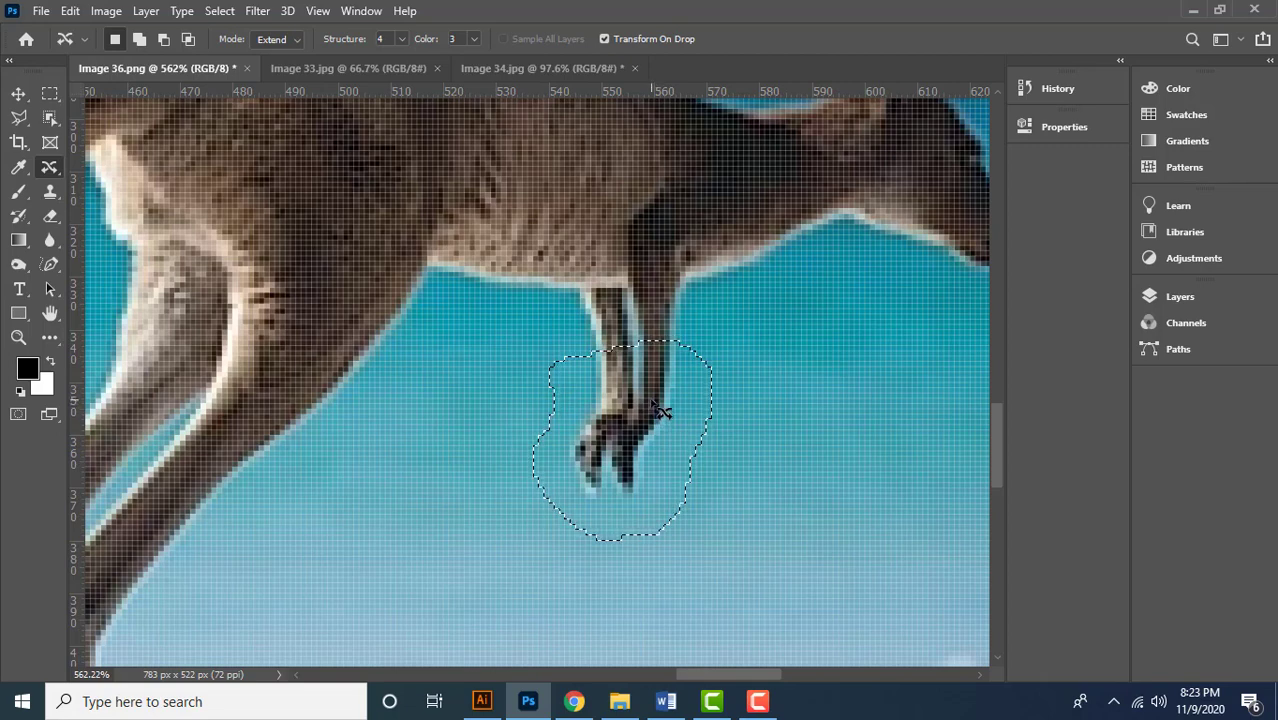
Lengthen the large kangaroo's forelegs by moving the selected paws slightly downward, apply the change and deselect.
left_click_drag(658, 410, 650, 451)
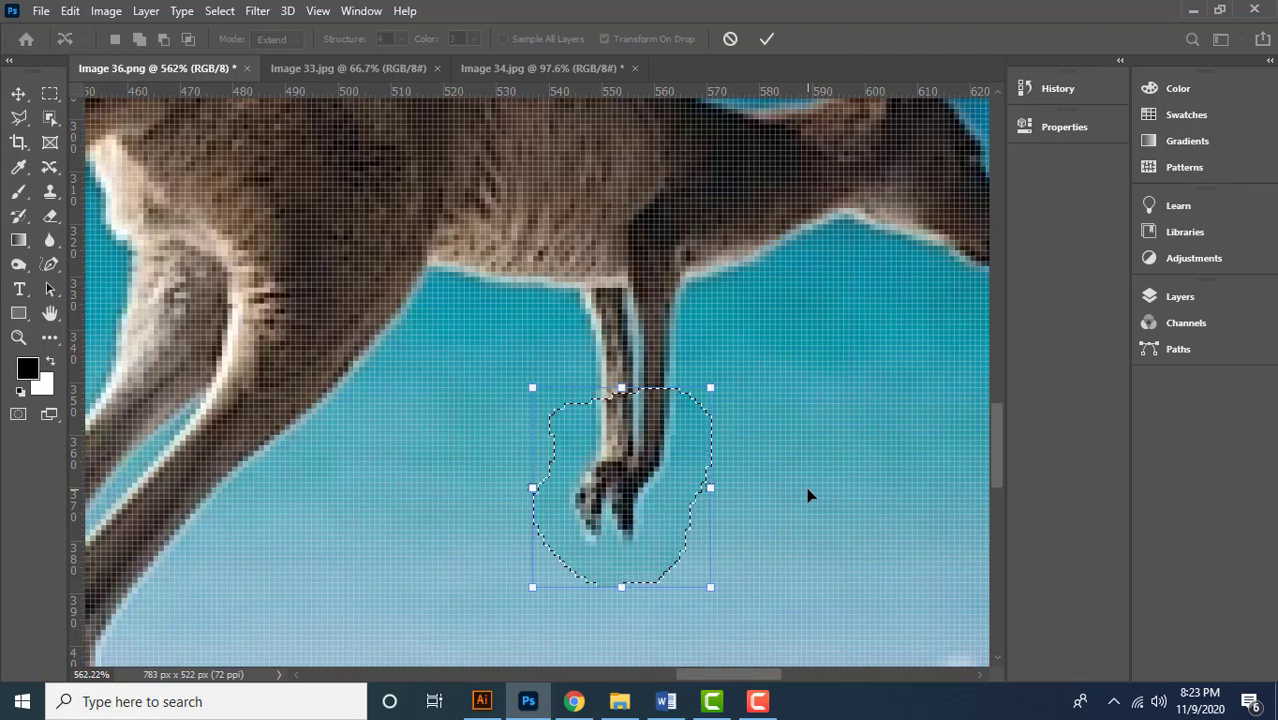
left_click(768, 40)
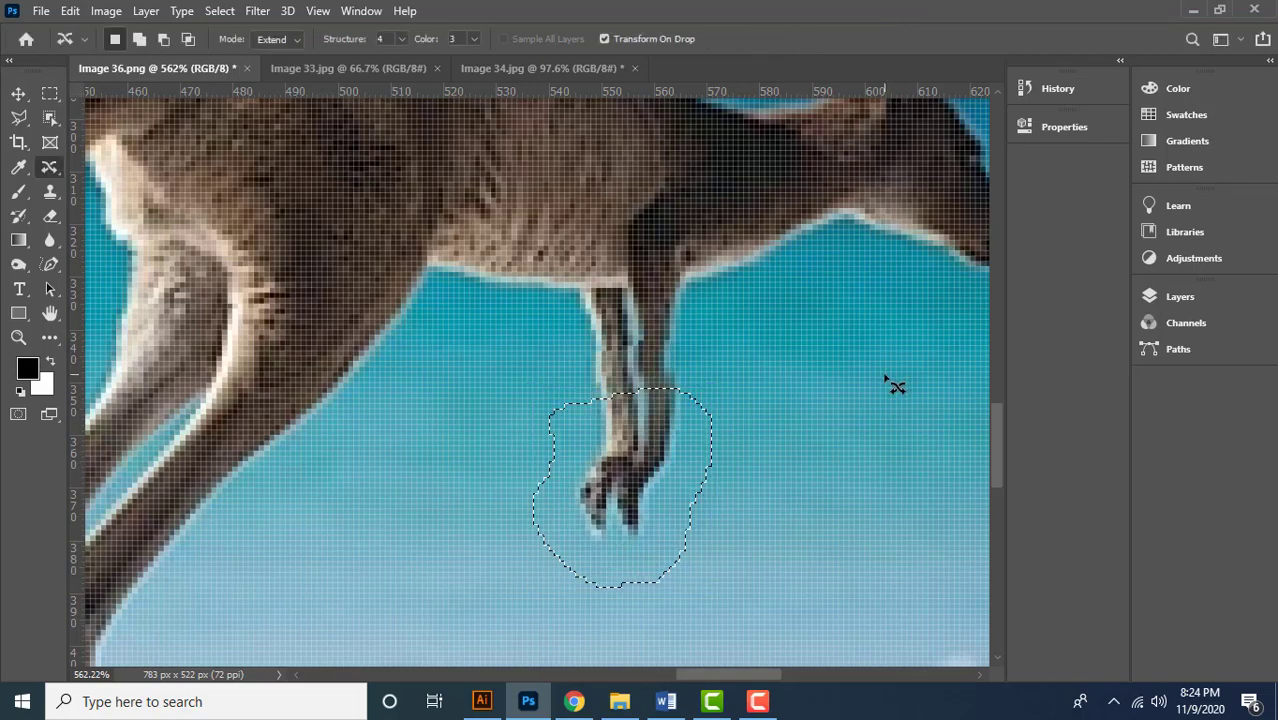
left_click(670, 372)
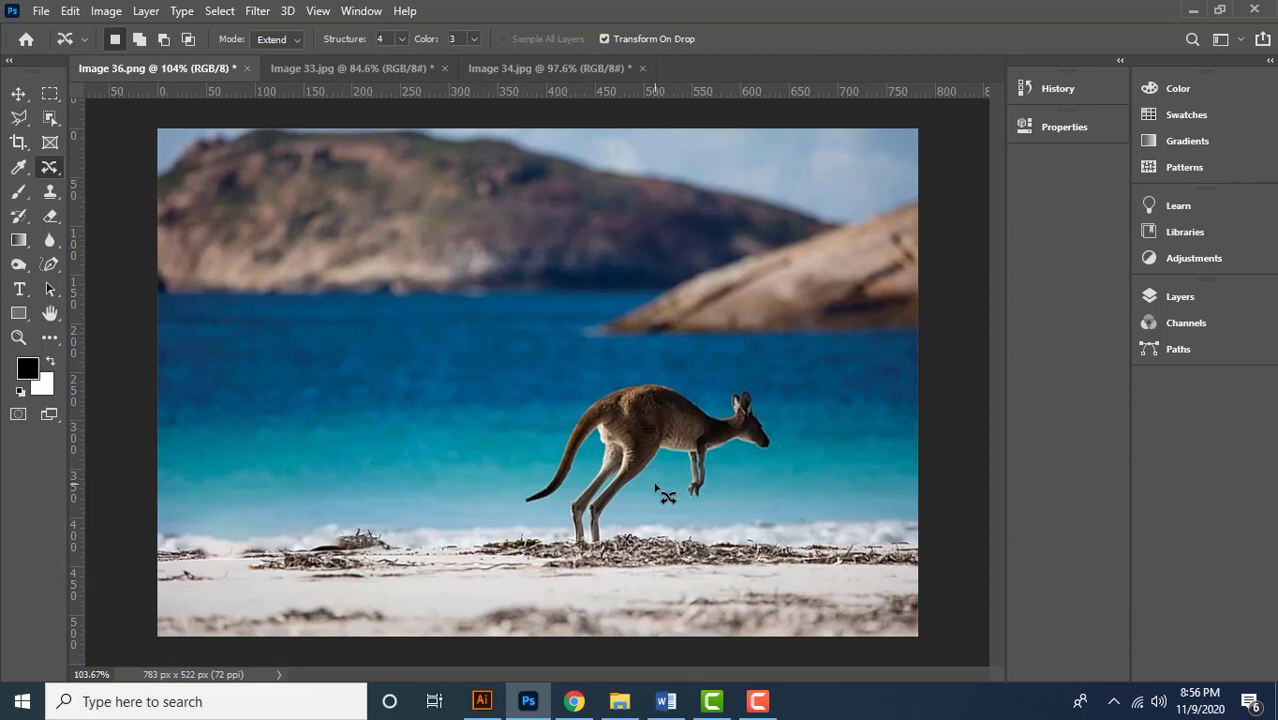
Switch to the Image 33.jpg document and activate the Clone Stamp tool.
left_click(330, 68)
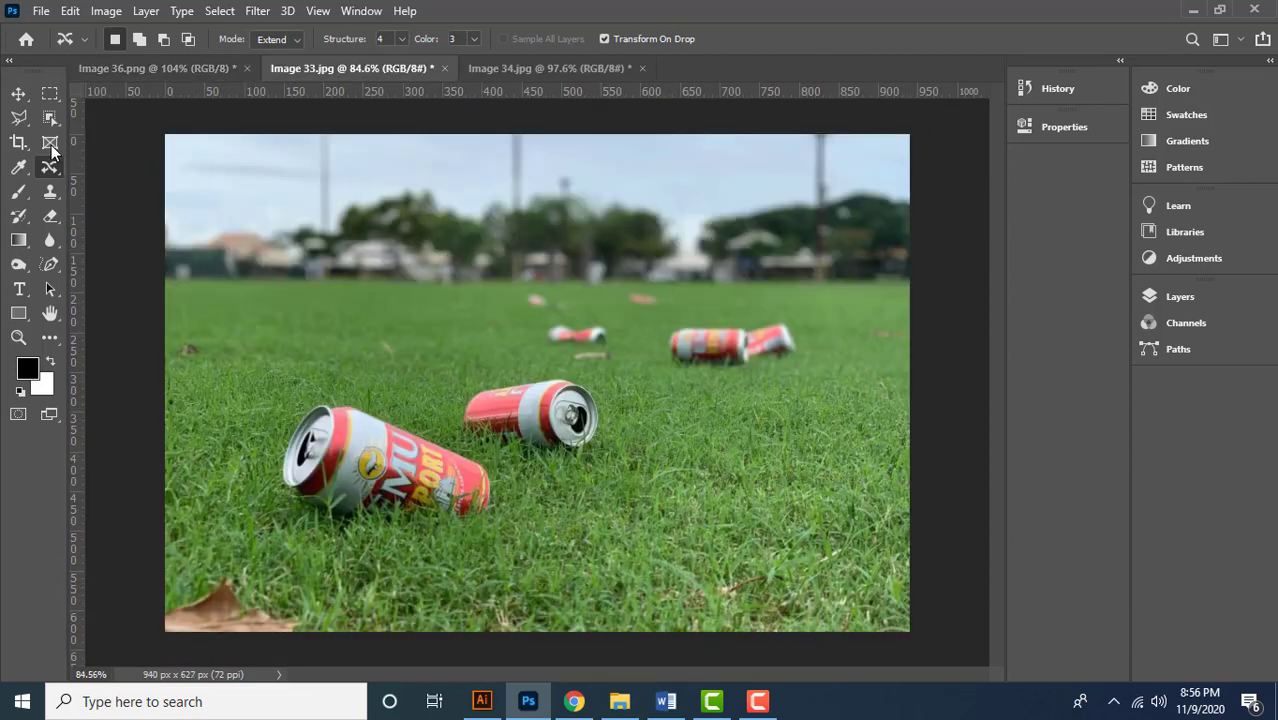
key("v")
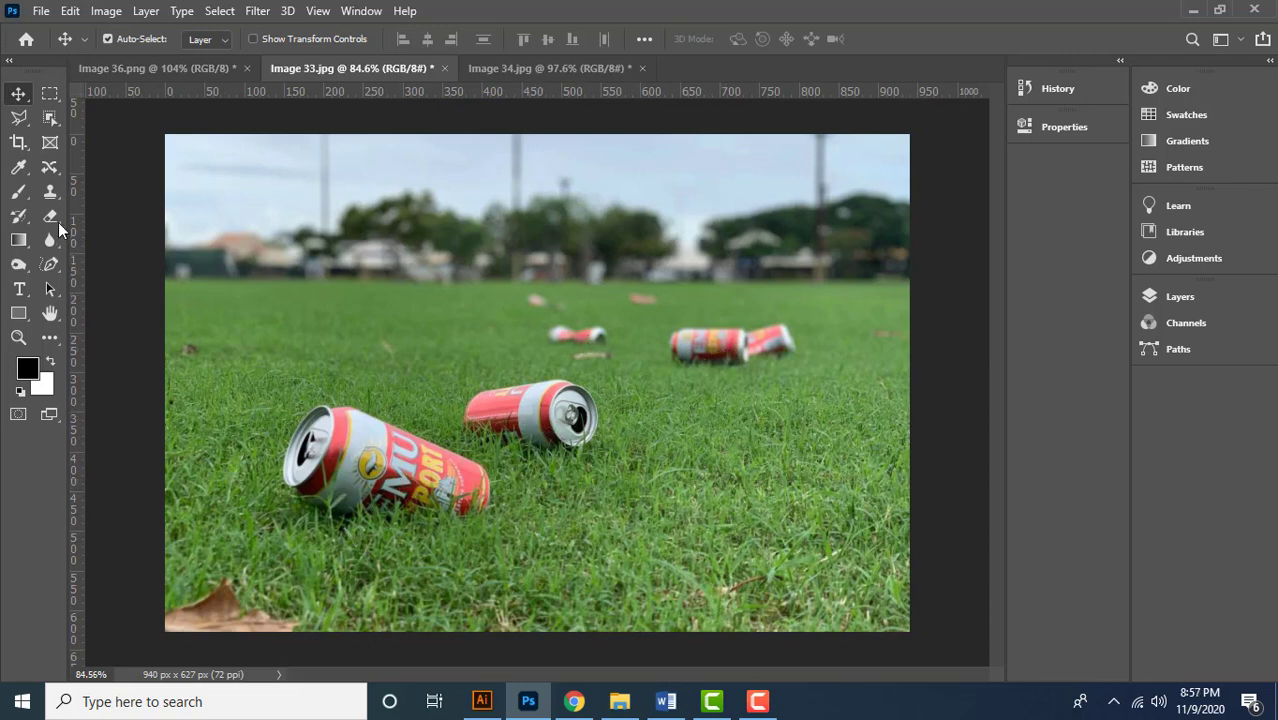
left_click_drag(50, 193, 117, 197)
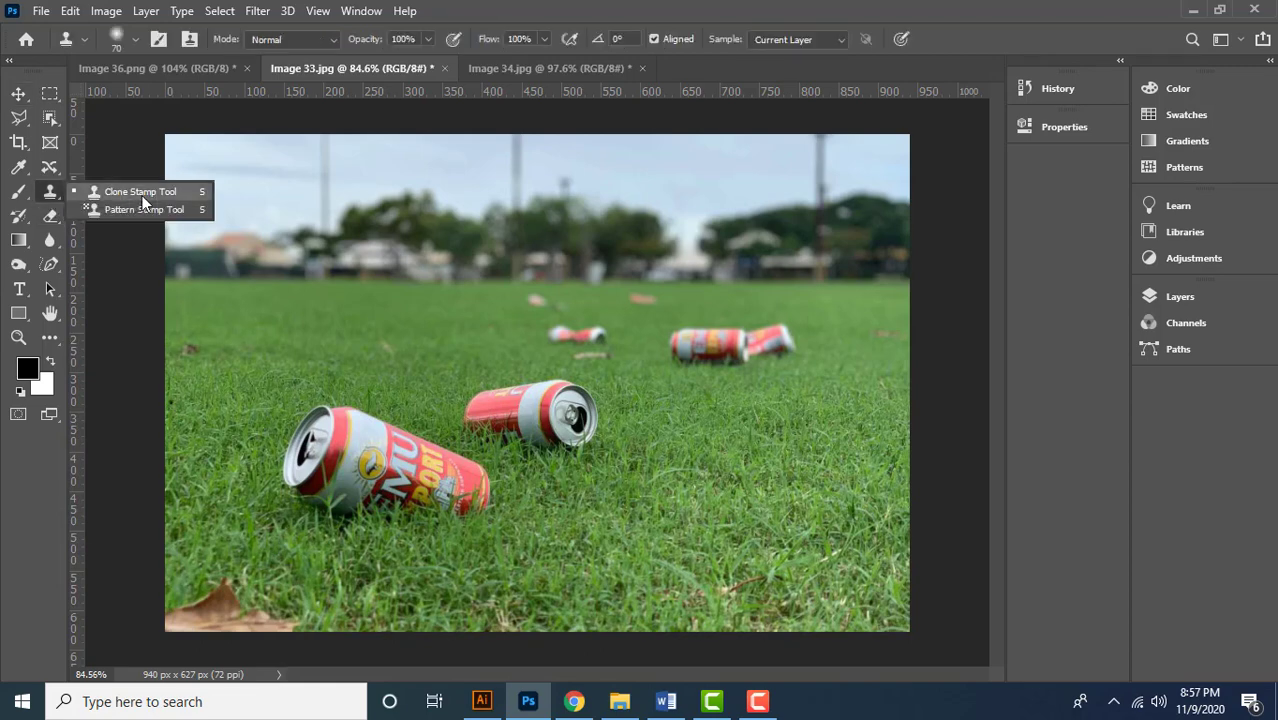
left_click(144, 192)
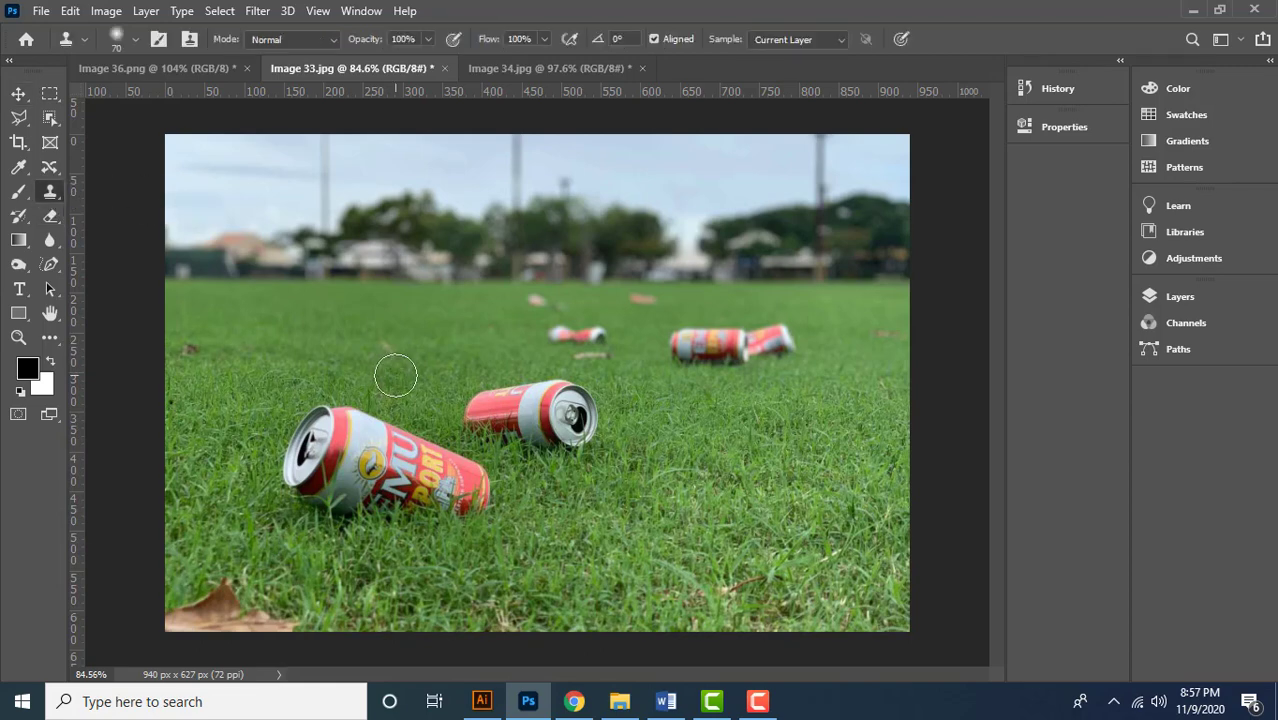
Duplicate the Background layer and hide the original.
left_click(1185, 298)
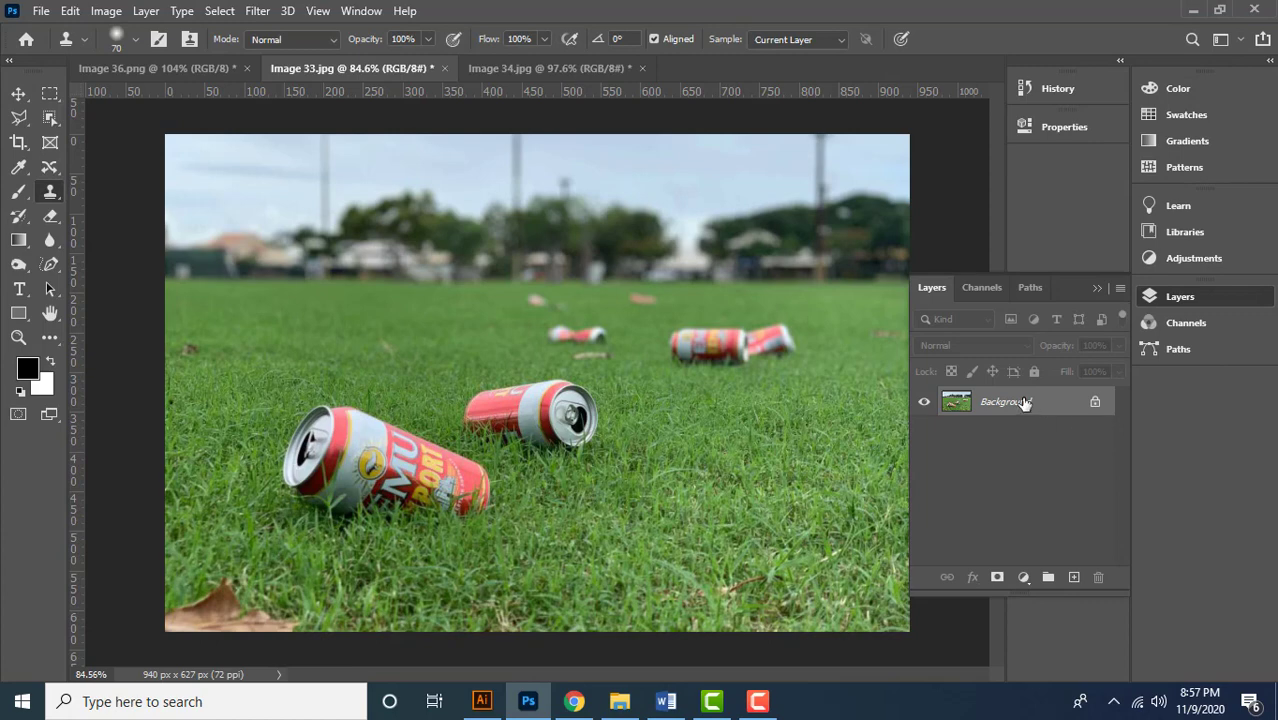
left_click_drag(1024, 402, 1076, 577)
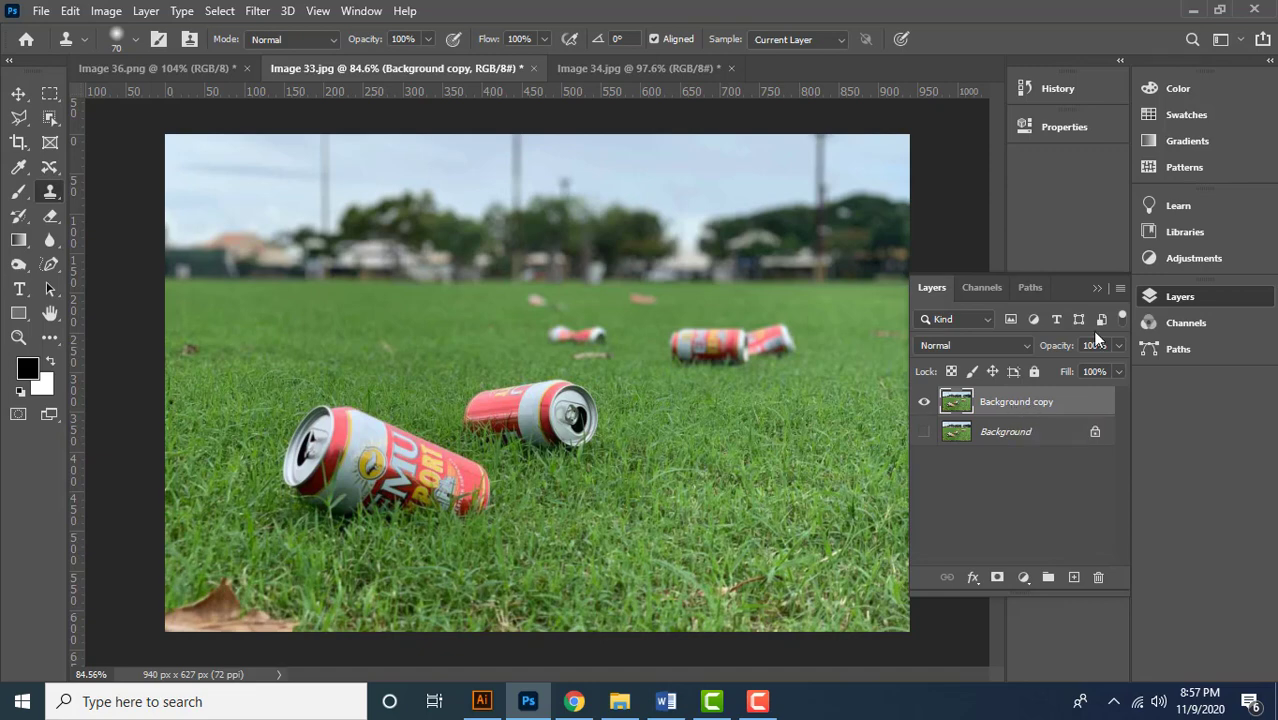
left_click(1097, 288)
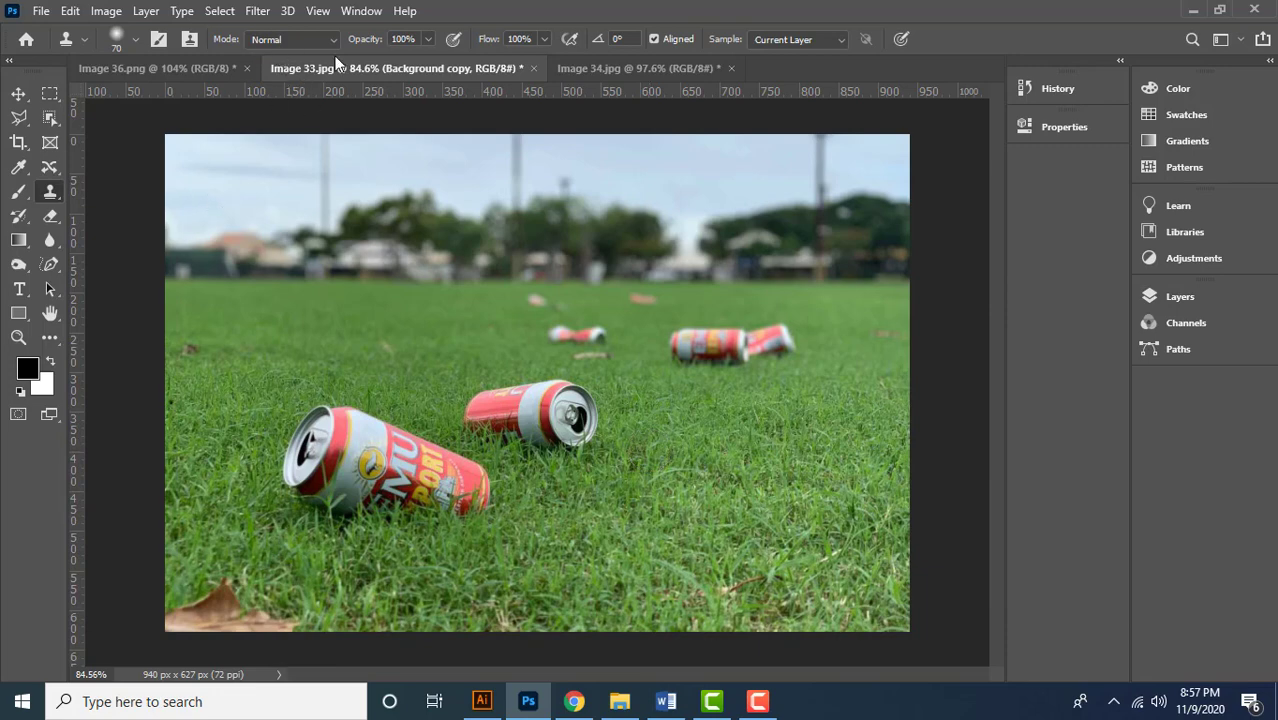
Enable airbrush-style build-up for the Clone Stamp and keep Current Layer as its sample source.
left_click(568, 40)
left_click(782, 42)
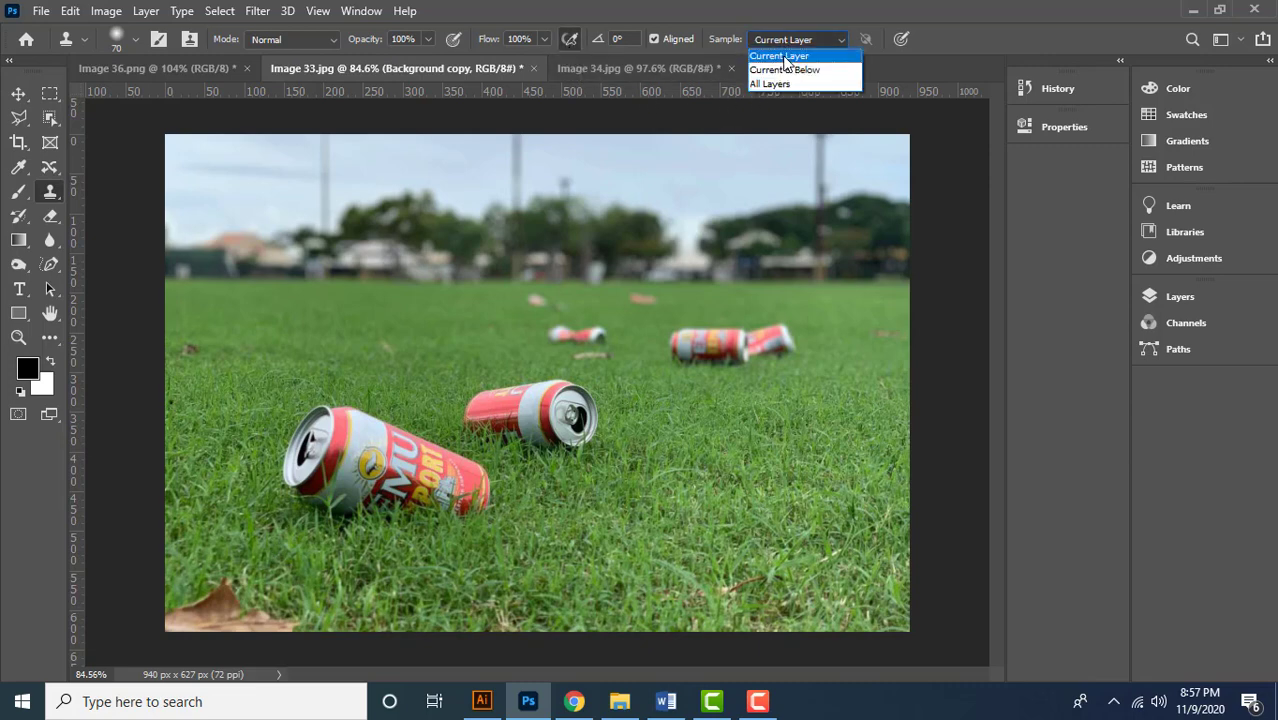
left_click(790, 49)
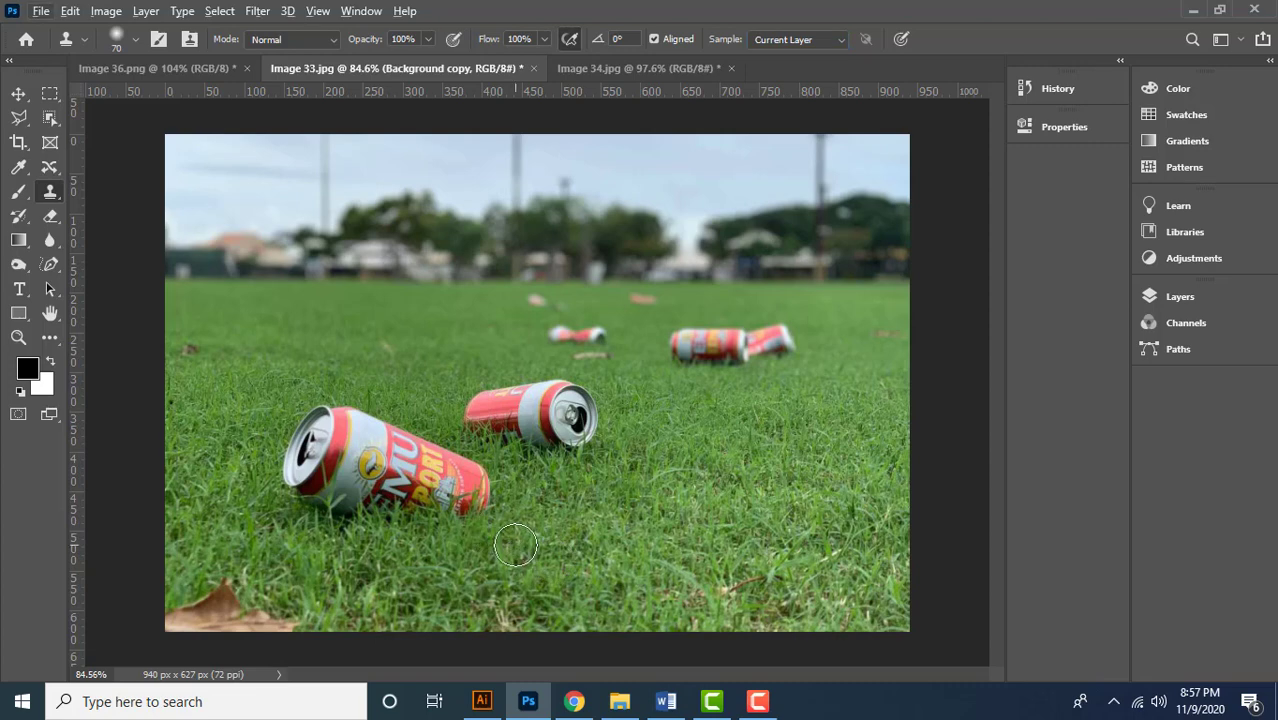
Try out the clone brush size by enlarging it to 175 px and reducing it back to 70 px.
scroll(487, 531, "up", 2)
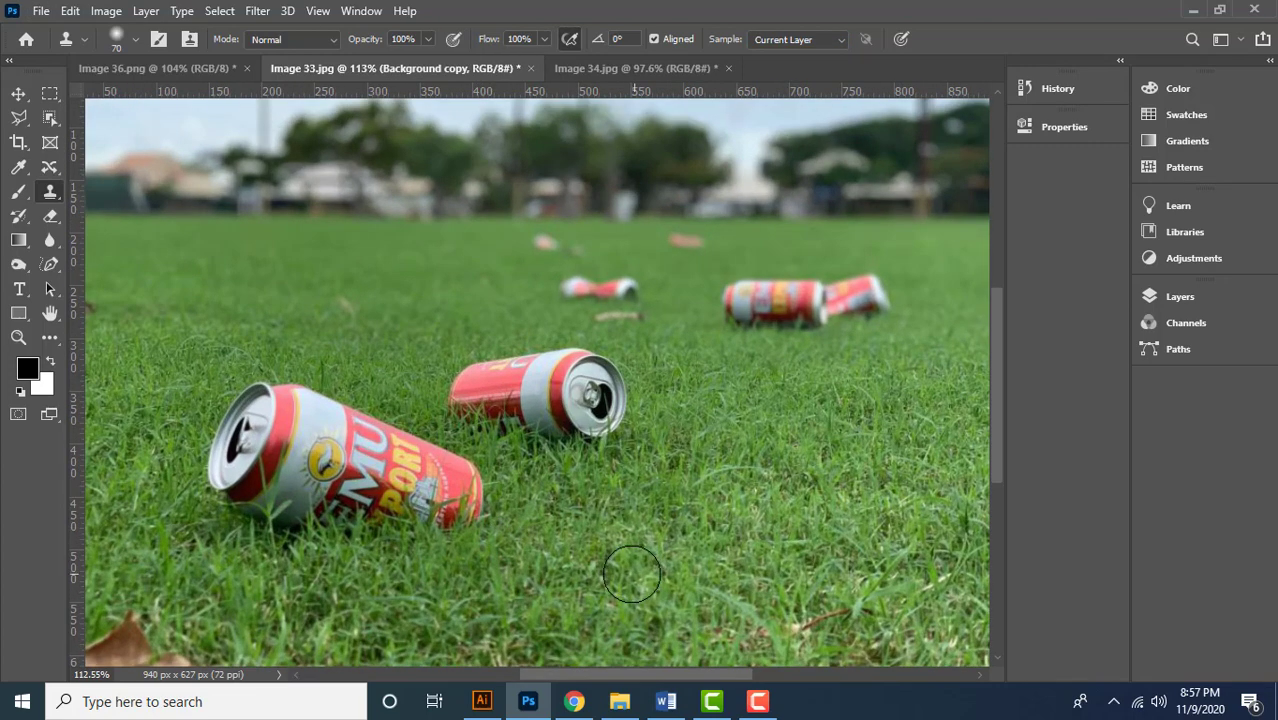
left_click_drag(571, 548, 582, 513)
key("]")
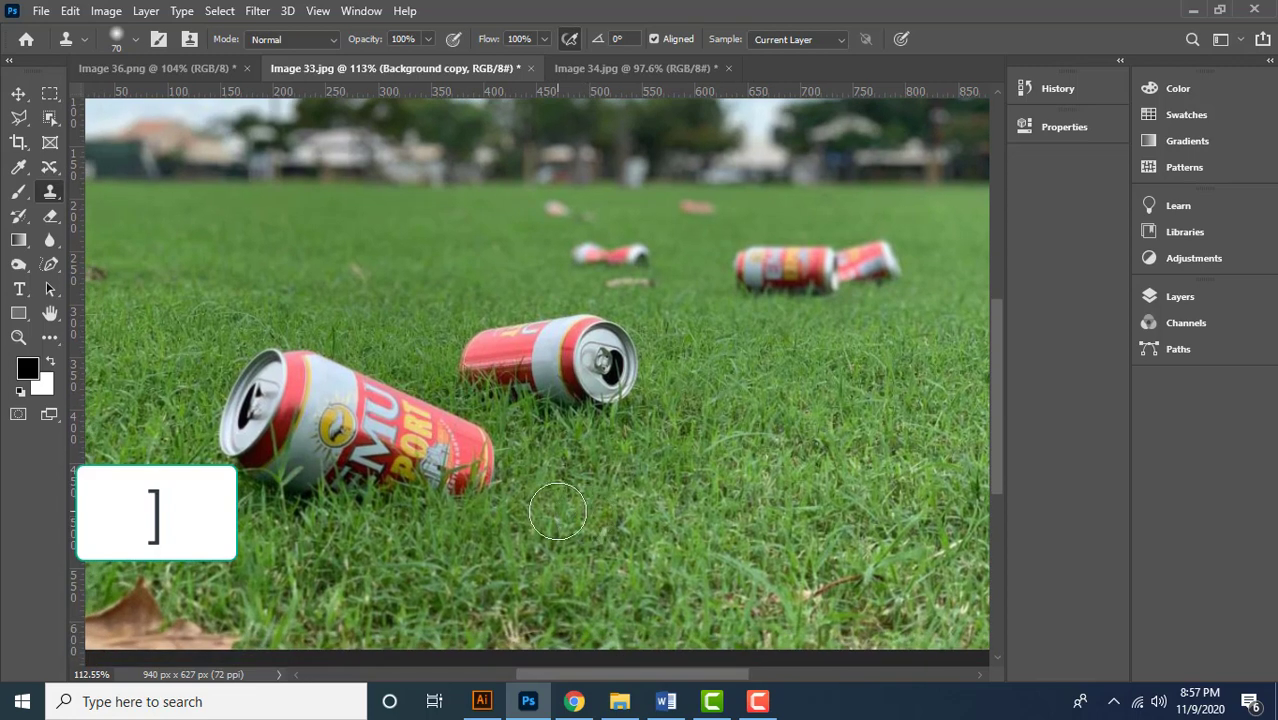
key("]")
key("]")
key("]")
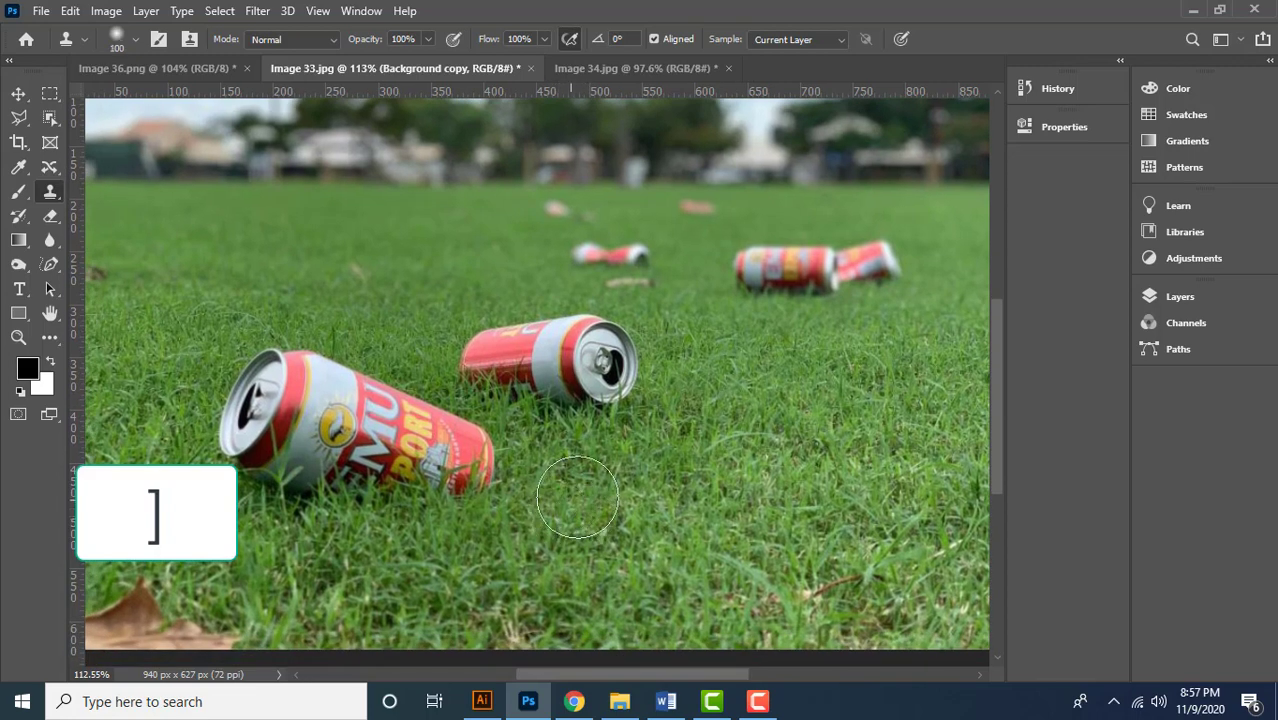
key("]")
key("]")
key("]")
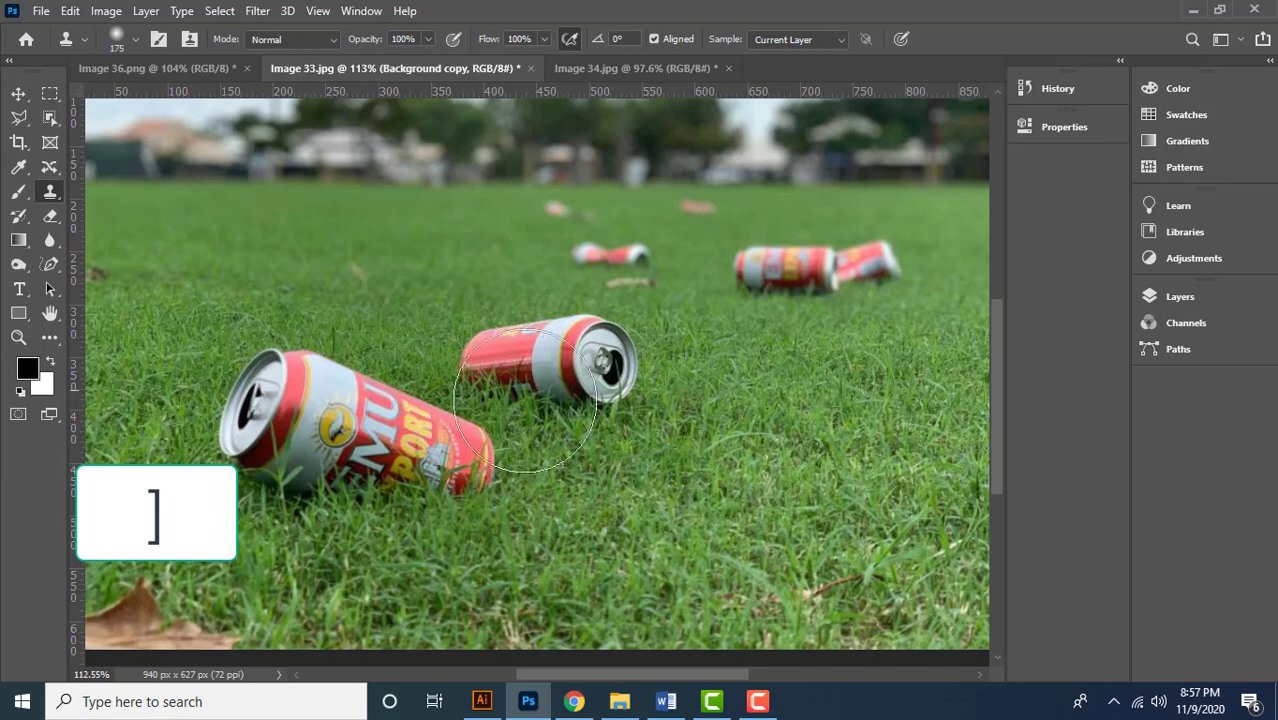
key("[")
key("[")
key("[")
key("[")
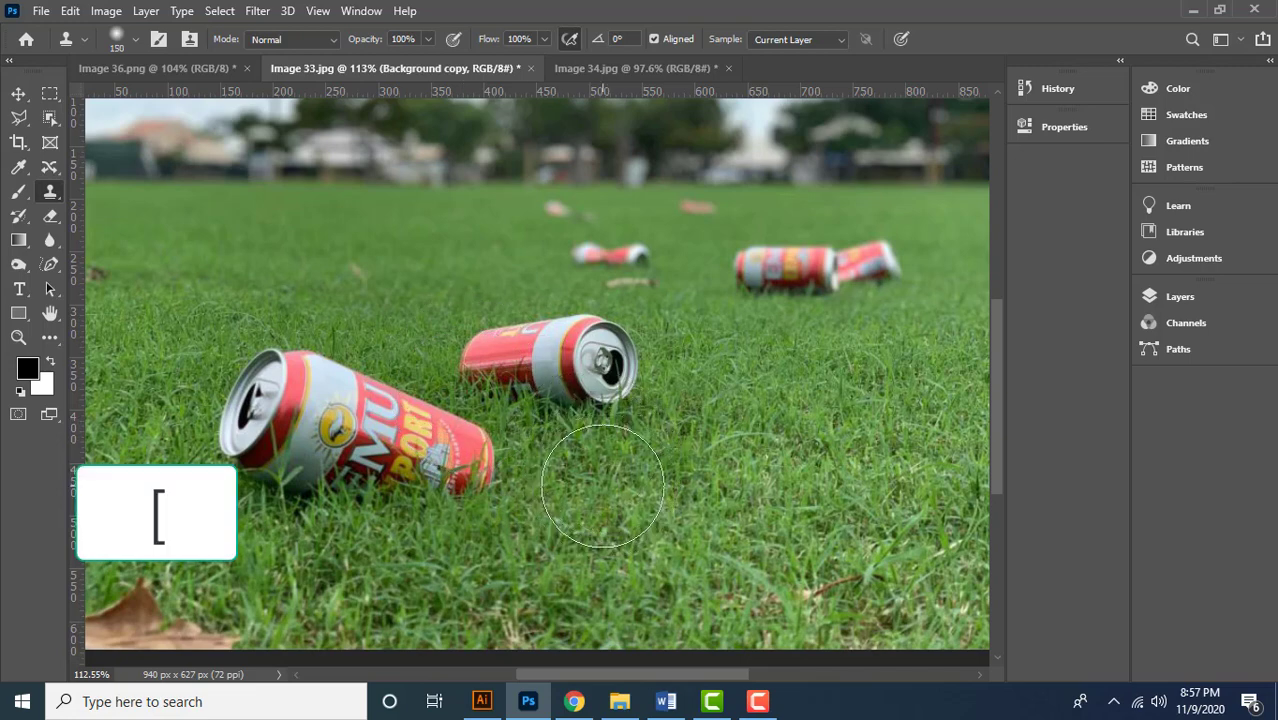
key("[")
key("[")
key("[")
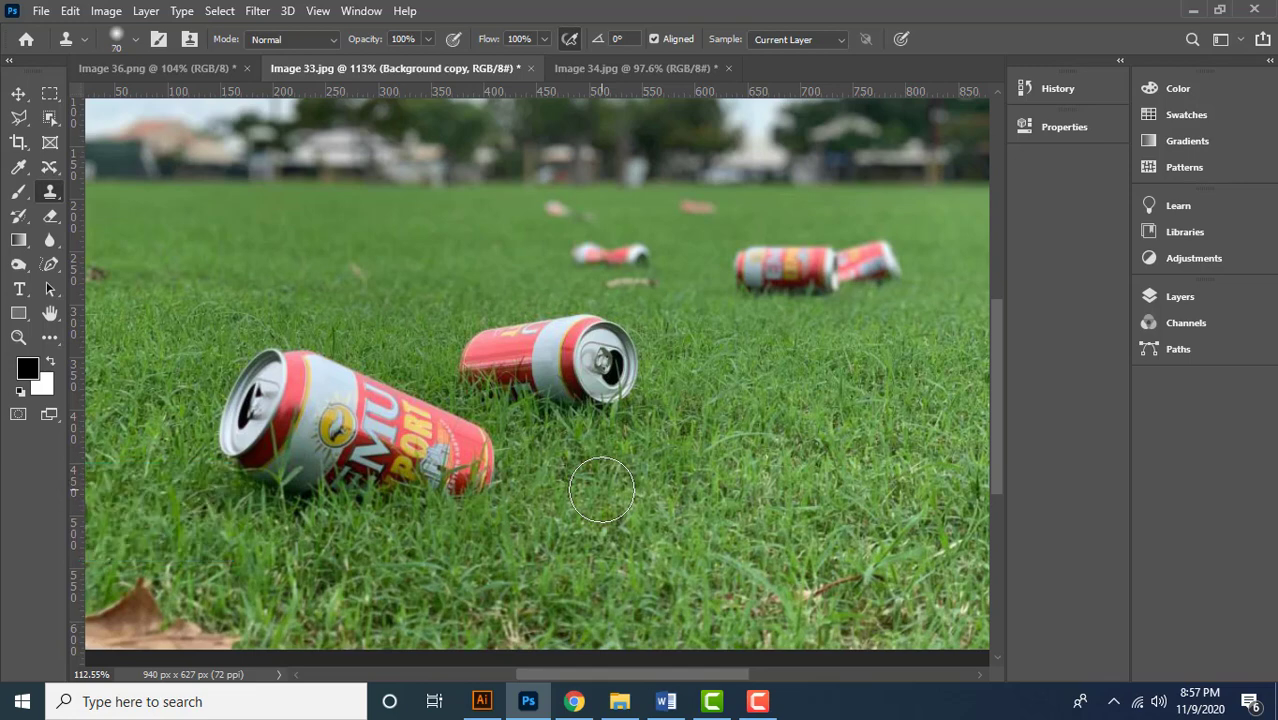
Sample grass beside the front can, clone it over the can's right end and undo the unwanted strokes.
scroll(579, 490, "up", 1)
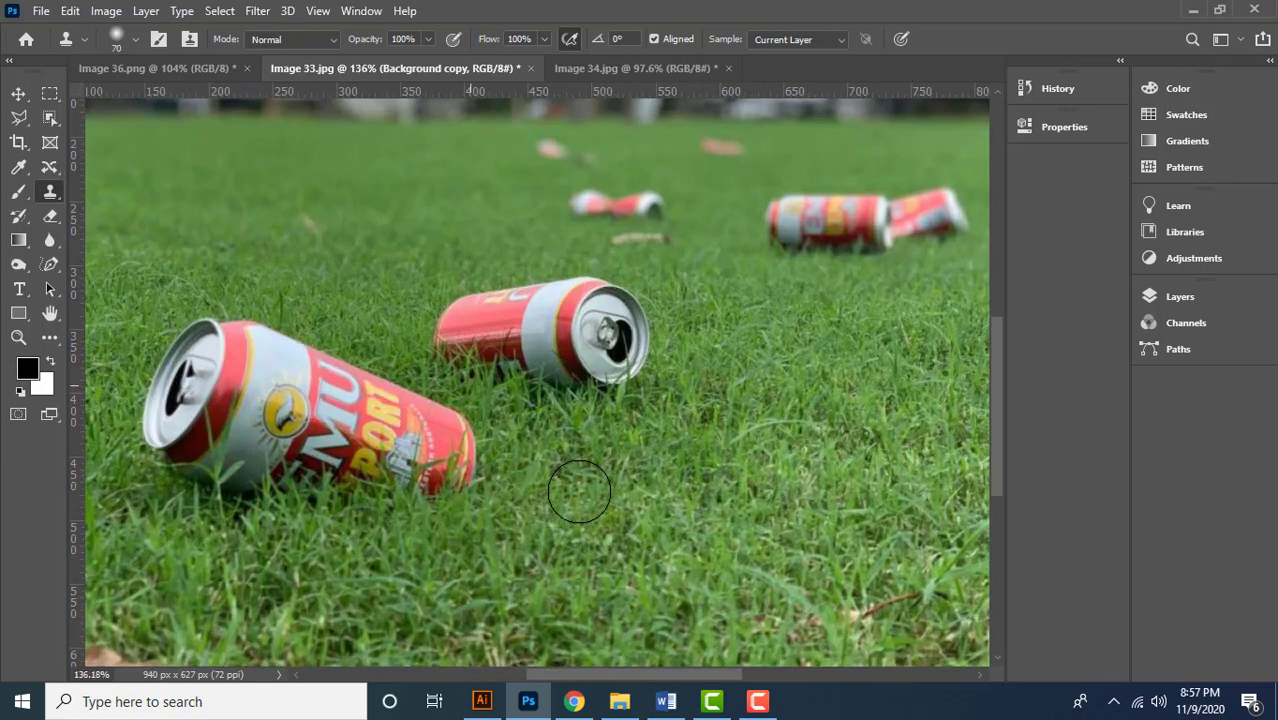
left_click_drag(565, 502, 590, 437)
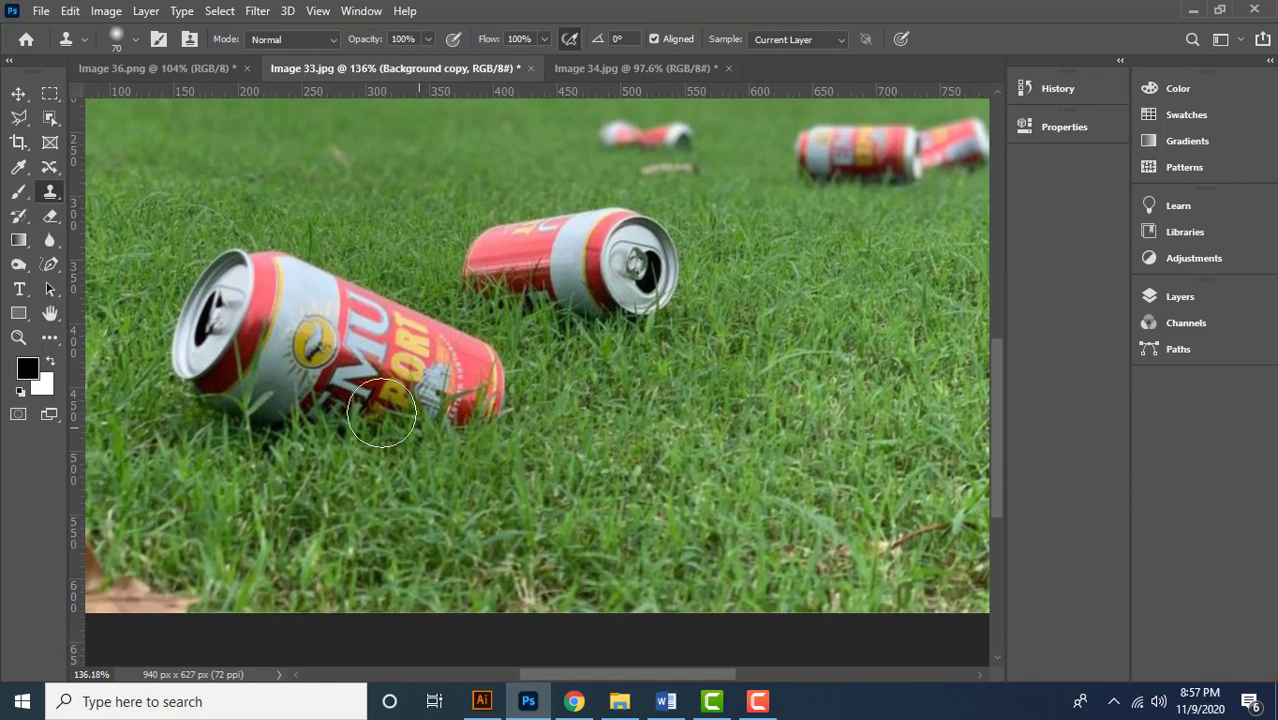
key("alt")
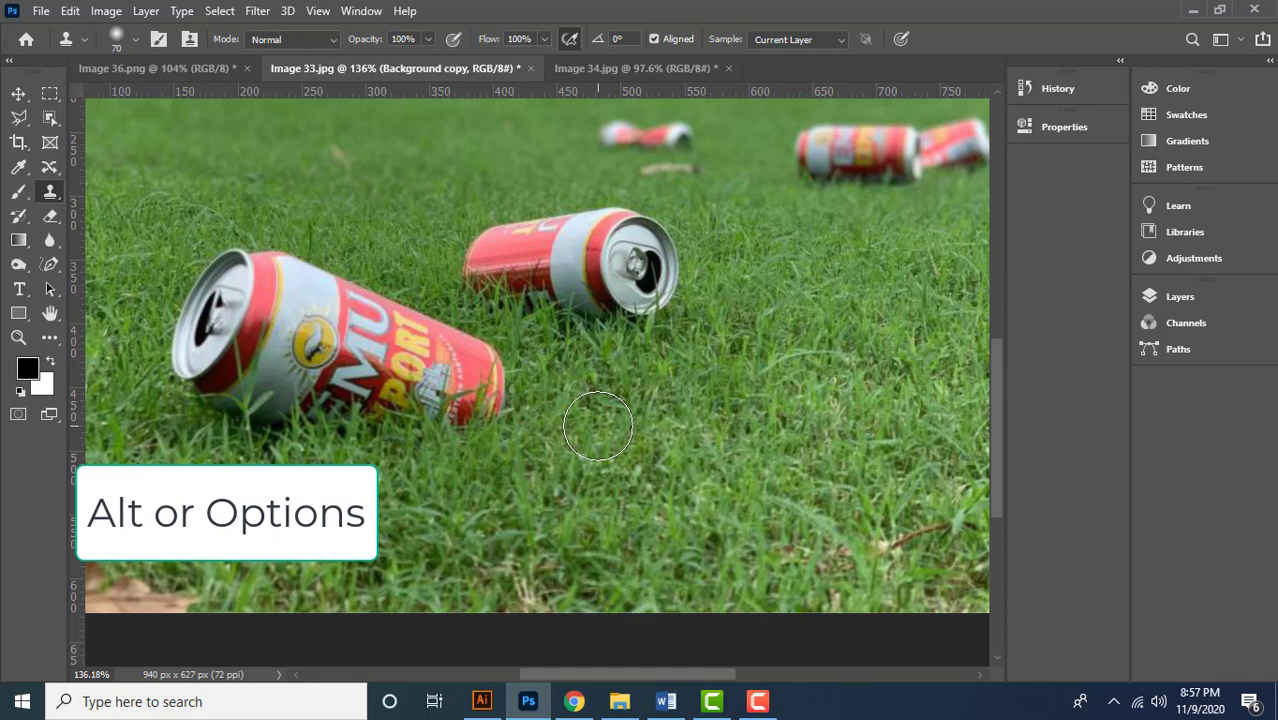
key("alt")
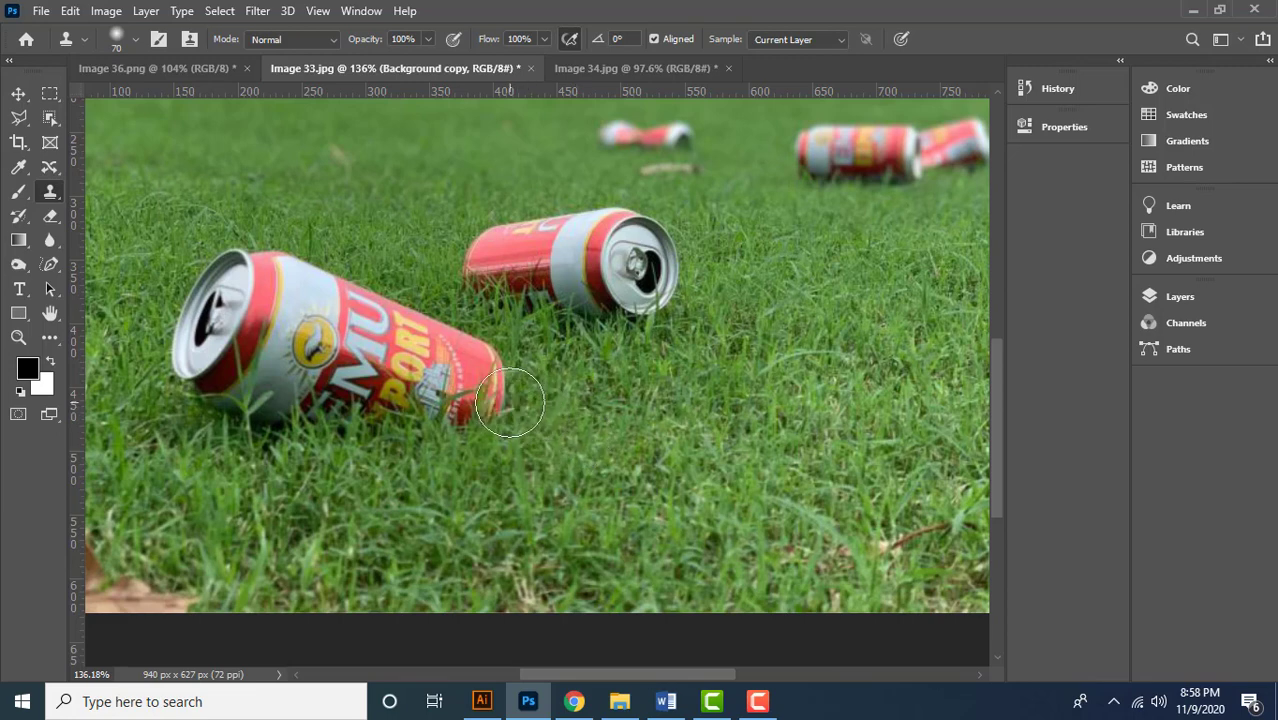
mouse_move(510, 403)
left_mouse_down()
mouse_move(482, 405)
mouse_move(456, 368)
mouse_move(443, 408)
mouse_move(385, 450)
mouse_move(419, 355)
left_mouse_up()
key("ctrl+z")
key("ctrl+z")
key("ctrl+z")
key("ctrl+z")
key("ctrl+z")
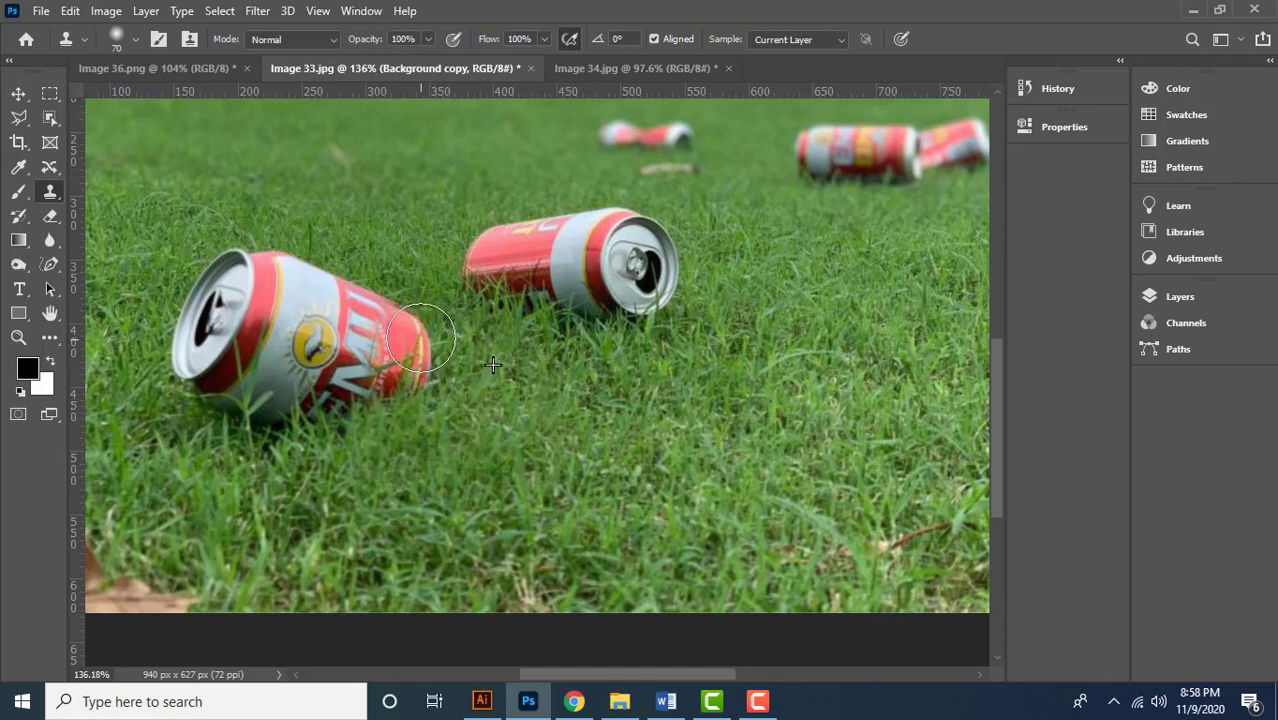
Clone grass over the printed right half of the front can, resampling nearby grass between strokes.
left_click_drag(485, 443, 630, 453)
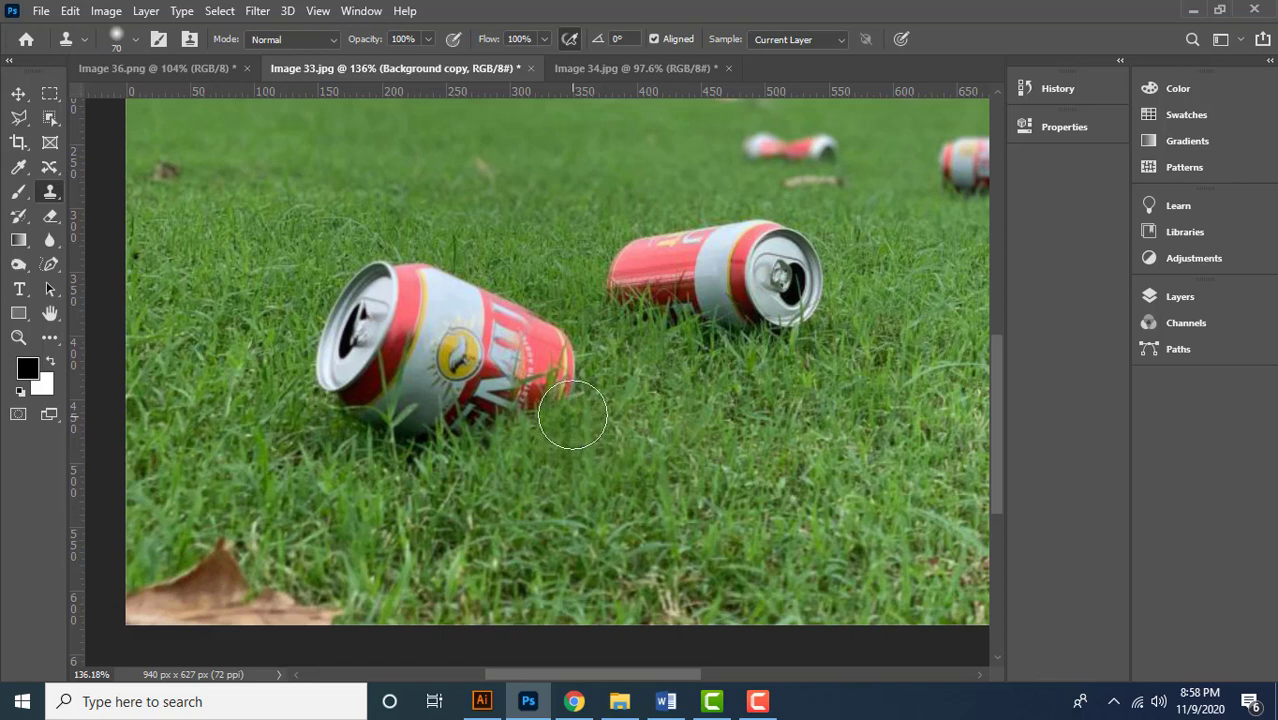
mouse_move(571, 420)
left_mouse_down()
mouse_move(561, 341)
mouse_move(560, 380)
left_mouse_up()
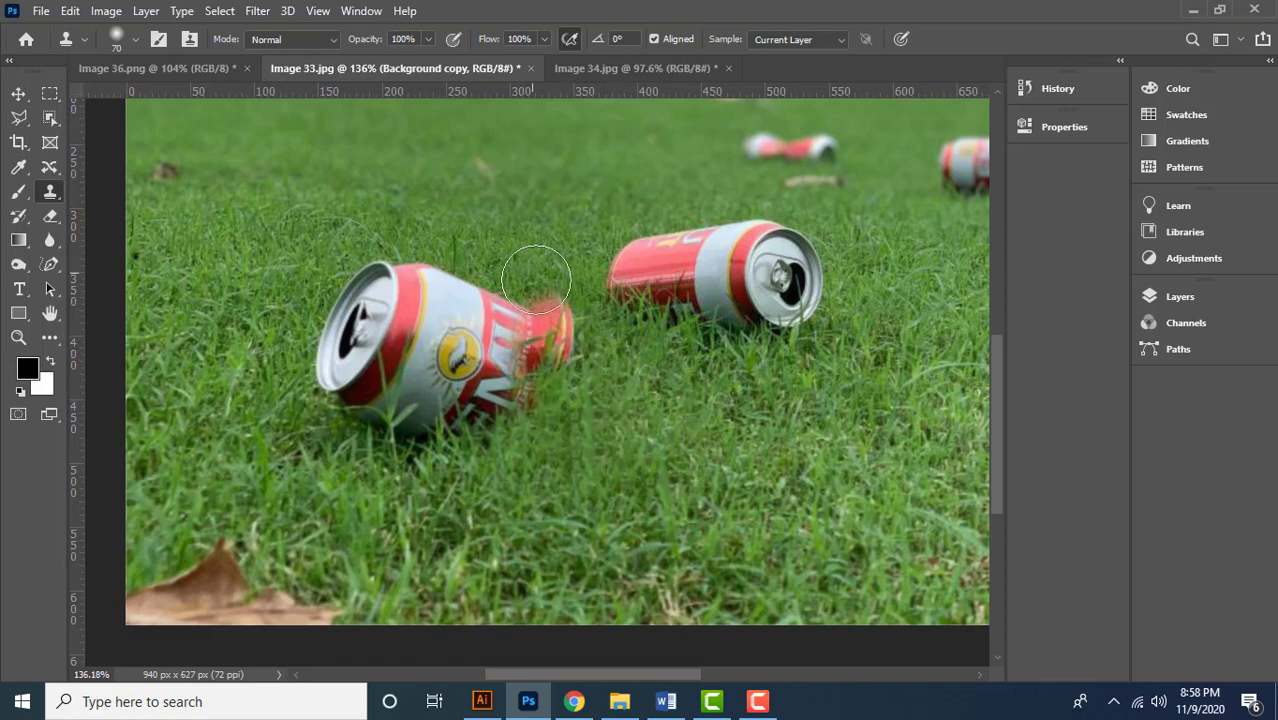
mouse_move(536, 280)
left_mouse_down()
mouse_move(549, 357)
mouse_move(524, 354)
mouse_move(560, 345)
left_mouse_up()
left_click(594, 373, "alt")
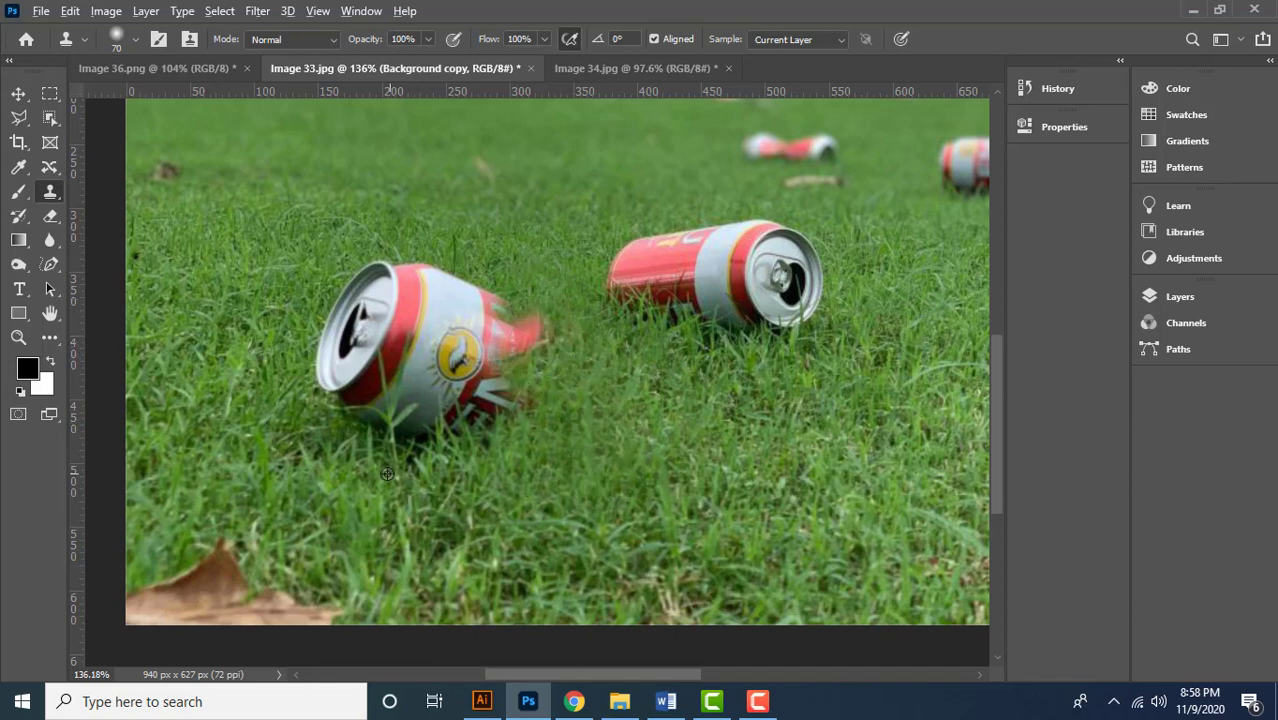
mouse_move(387, 474)
left_mouse_down()
mouse_move(480, 385)
mouse_move(485, 462)
mouse_move(514, 320)
mouse_move(530, 335)
left_mouse_up()
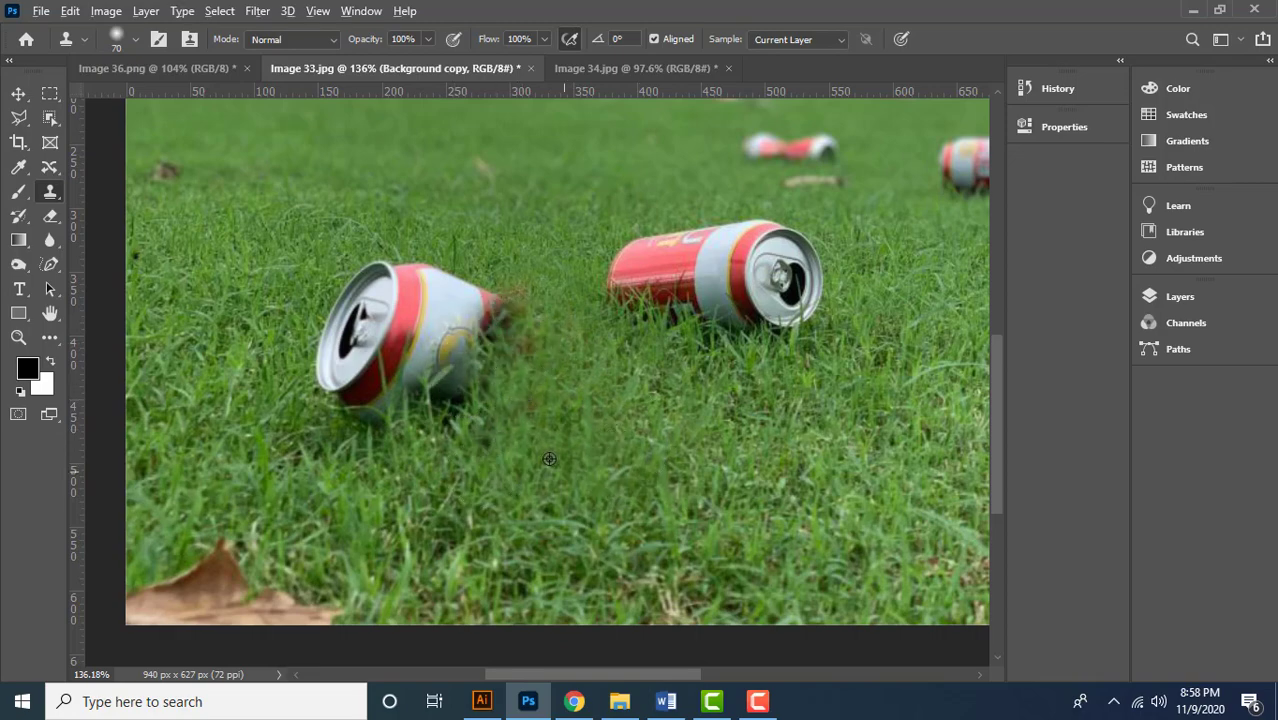
mouse_move(526, 405)
left_mouse_down()
mouse_move(528, 371)
mouse_move(542, 365)
left_mouse_up()
Enlarge the clone brush to 90 px and cover the rest of the front can with grass sampled around it, blending the patch.
scroll(648, 481, "down", 3)
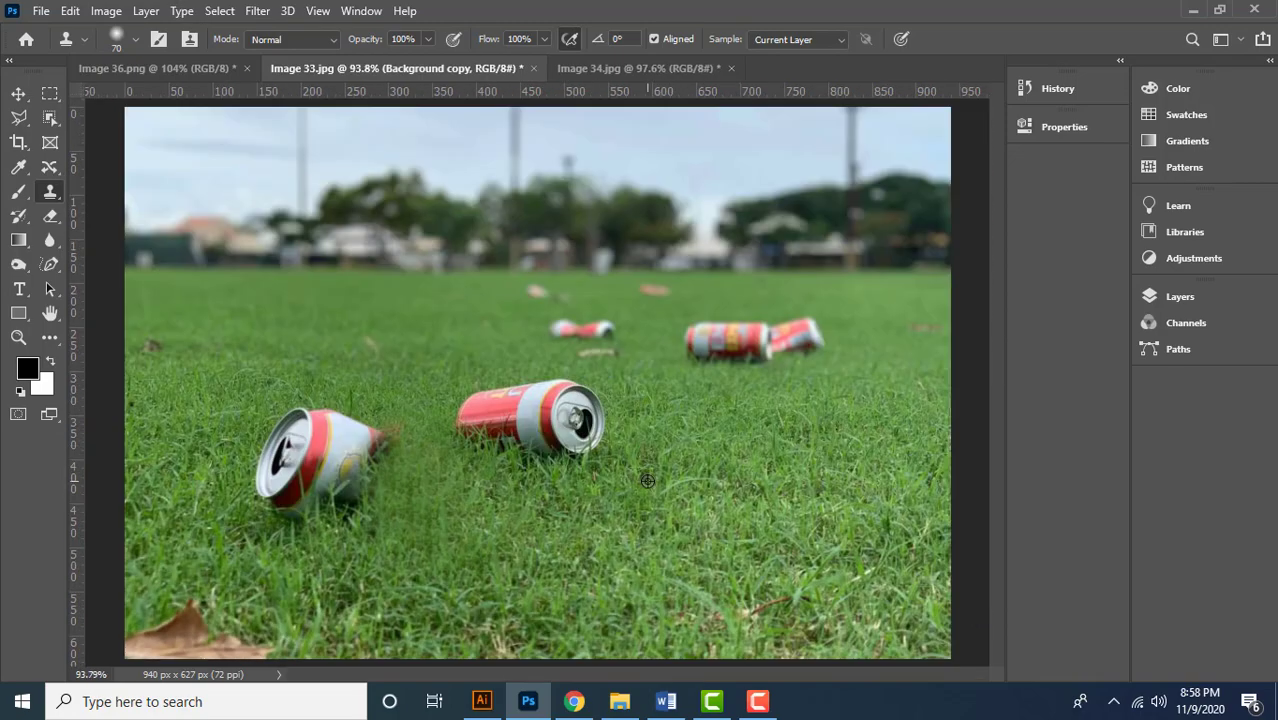
mouse_move(252, 506)
left_mouse_down()
mouse_move(354, 517)
mouse_move(250, 537)
left_mouse_up()
key("bracketright")
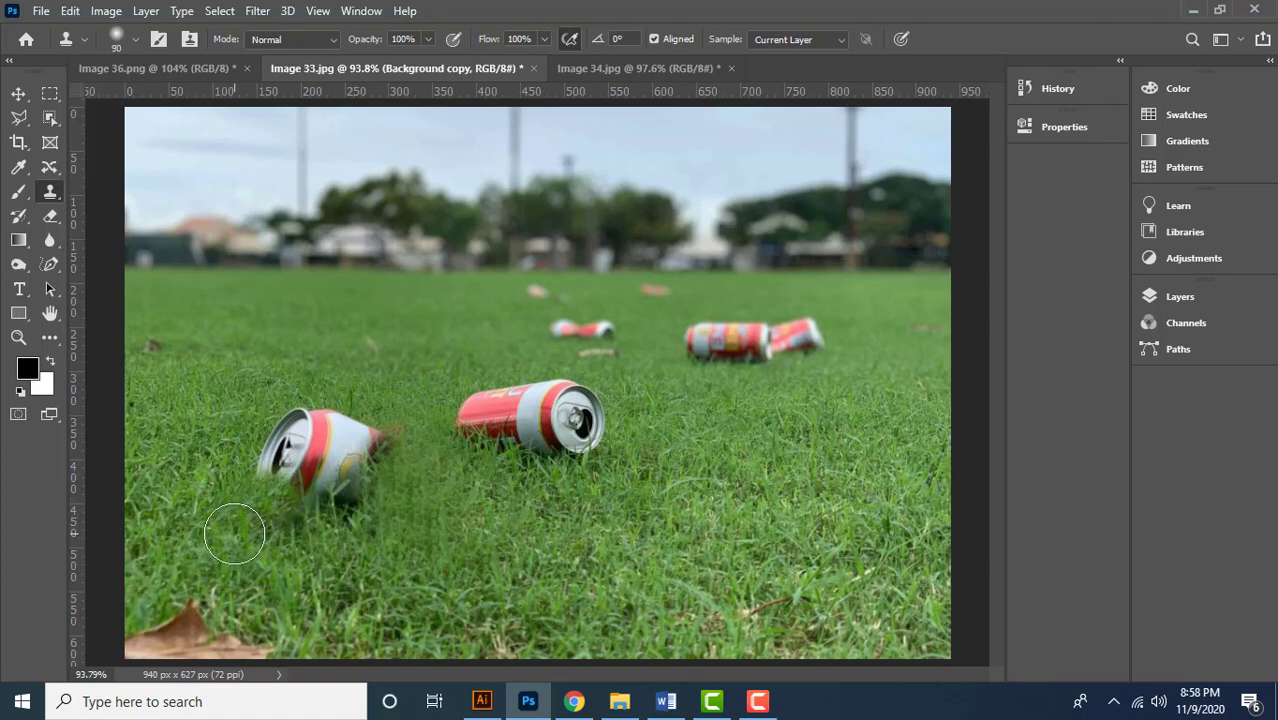
left_click(235, 535, "alt")
left_click_drag(301, 507, 300, 462)
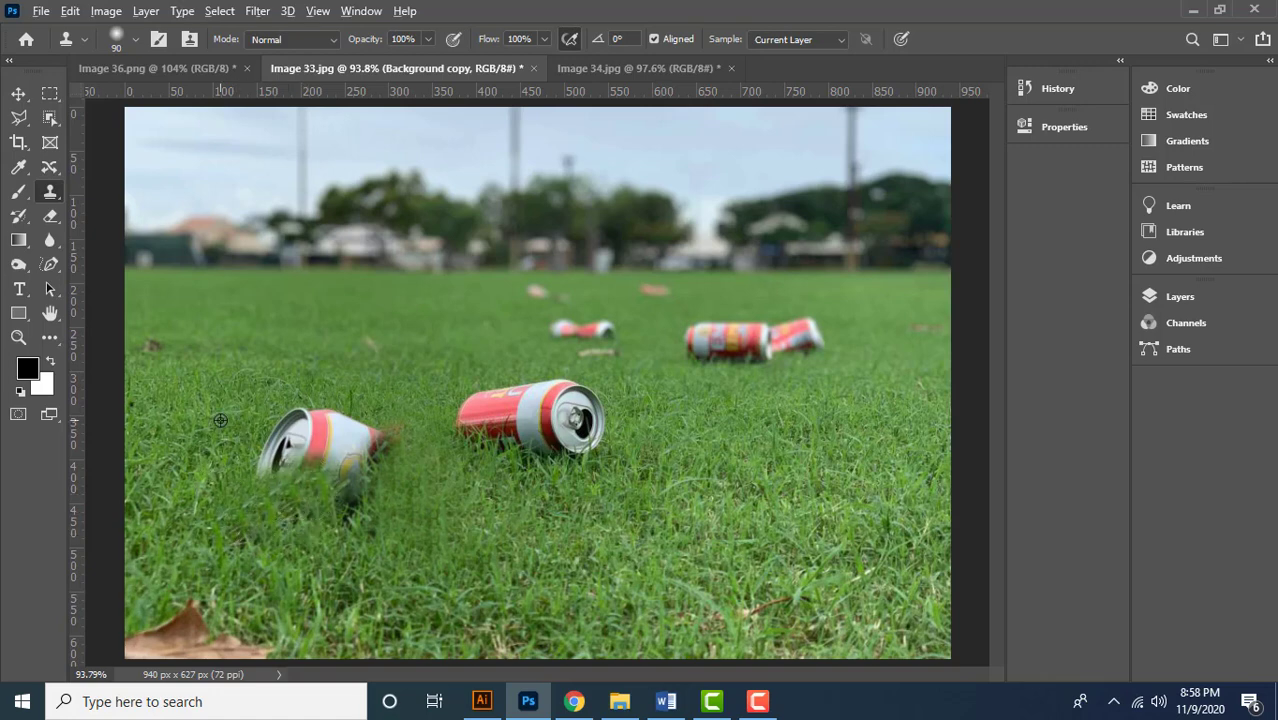
left_click(278, 393, "alt")
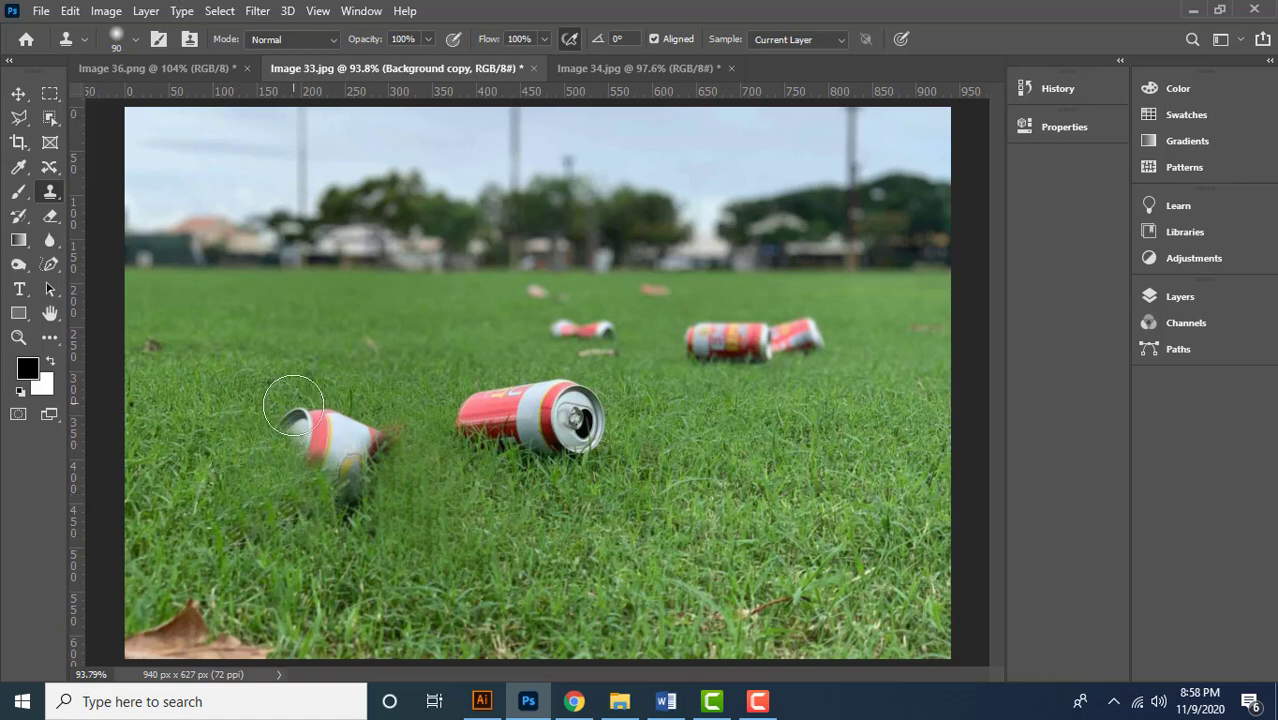
left_click(288, 437)
mouse_move(288, 437)
left_mouse_down()
mouse_move(342, 434)
mouse_move(337, 443)
mouse_move(354, 400)
mouse_move(379, 436)
left_mouse_up()
mouse_move(310, 487)
left_mouse_down()
mouse_move(322, 476)
mouse_move(351, 485)
mouse_move(362, 522)
mouse_move(362, 491)
mouse_move(391, 471)
mouse_move(388, 451)
left_mouse_up()
left_click(360, 566, "alt")
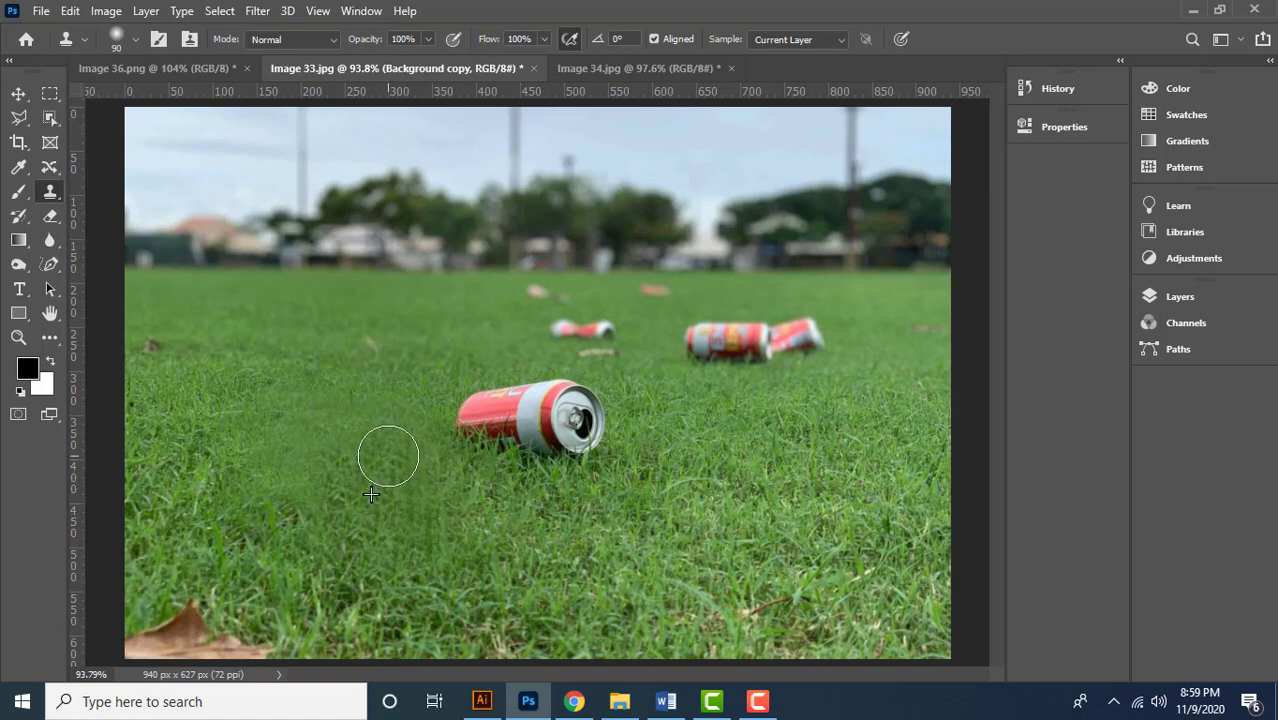
left_click(357, 385, "alt")
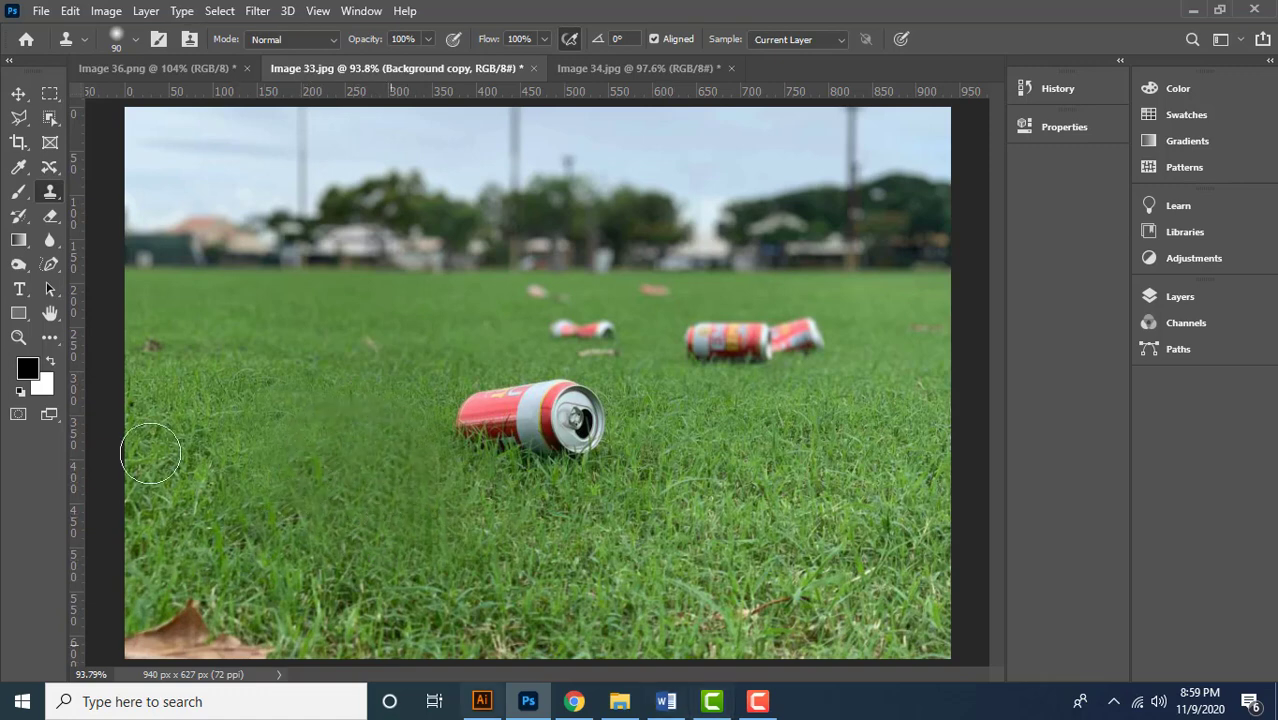
Remove the second foreground can by cloning surrounding grass over it.
mouse_move(615, 425)
left_mouse_down()
mouse_move(570, 408)
mouse_move(556, 418)
mouse_move(572, 424)
mouse_move(566, 468)
mouse_move(545, 440)
mouse_move(543, 489)
left_mouse_up()
left_click(417, 394, "alt")
mouse_move(468, 425)
left_mouse_down()
mouse_move(505, 420)
mouse_move(516, 385)
mouse_move(554, 410)
mouse_move(540, 532)
mouse_move(561, 440)
mouse_move(502, 422)
mouse_move(509, 403)
mouse_move(508, 418)
left_mouse_up()
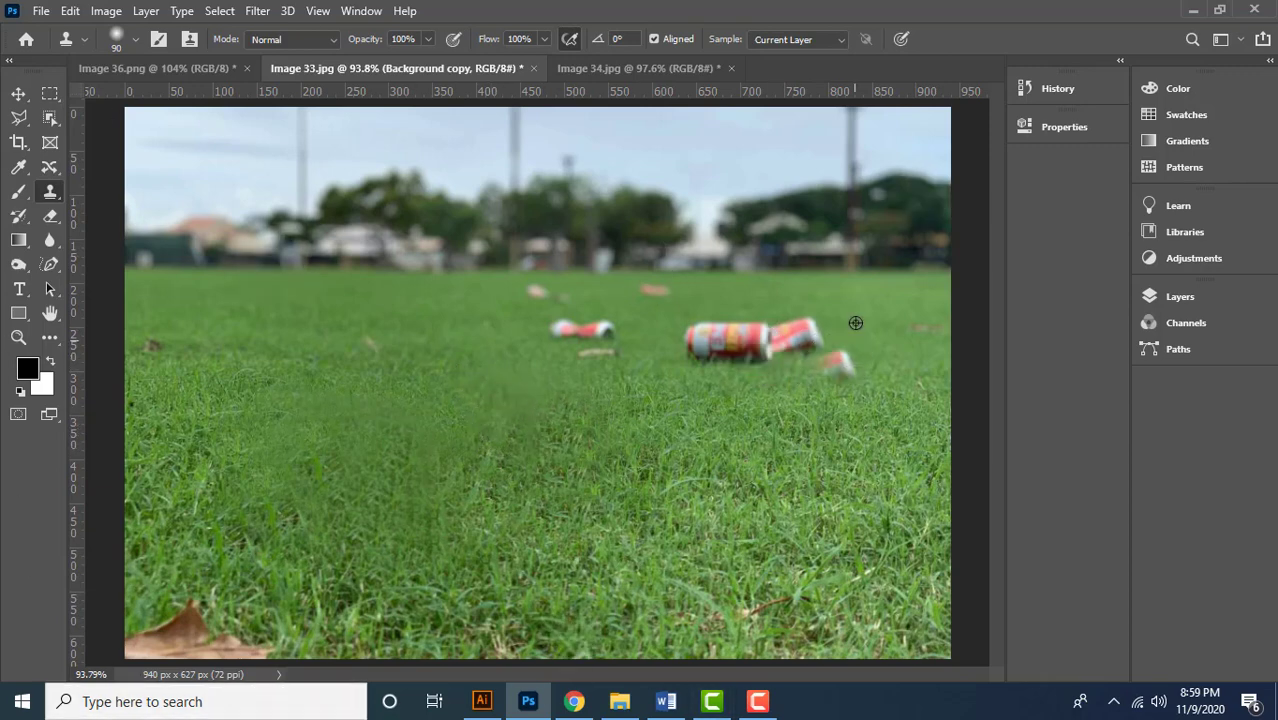
Cover the stray cloned can fragment and the rightmost distant can with grass.
left_click_drag(838, 365, 843, 379)
scroll(850, 380, "up", 3)
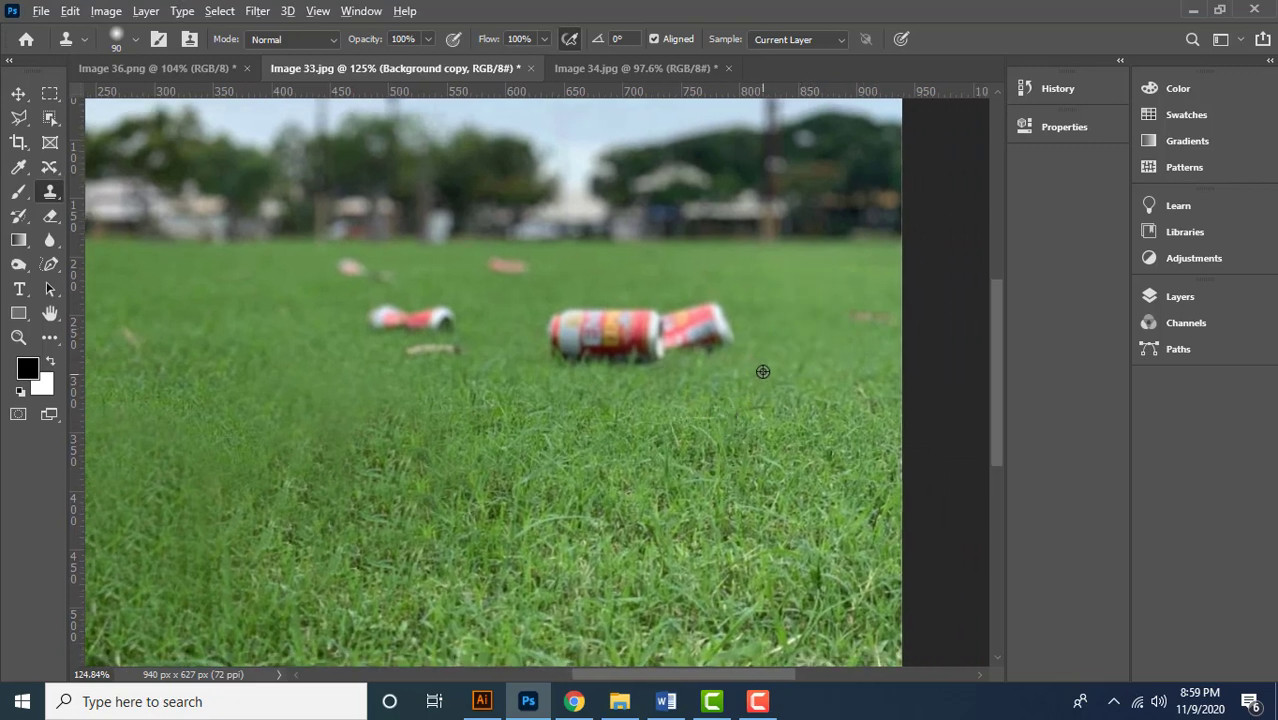
left_click_drag(771, 330, 665, 325)
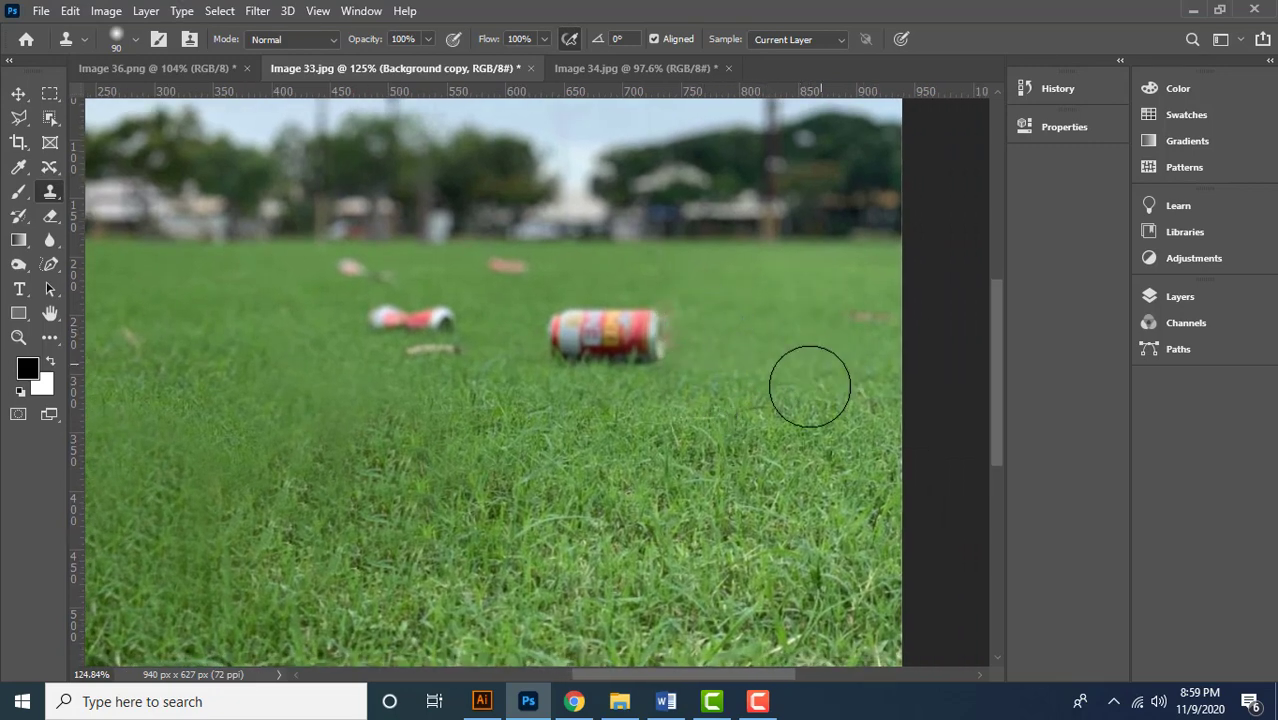
Clone grass over the remaining large distant can and its dark shadow.
mouse_move(515, 310)
left_mouse_down()
mouse_move(647, 317)
mouse_move(739, 295)
left_mouse_up()
left_click(648, 297)
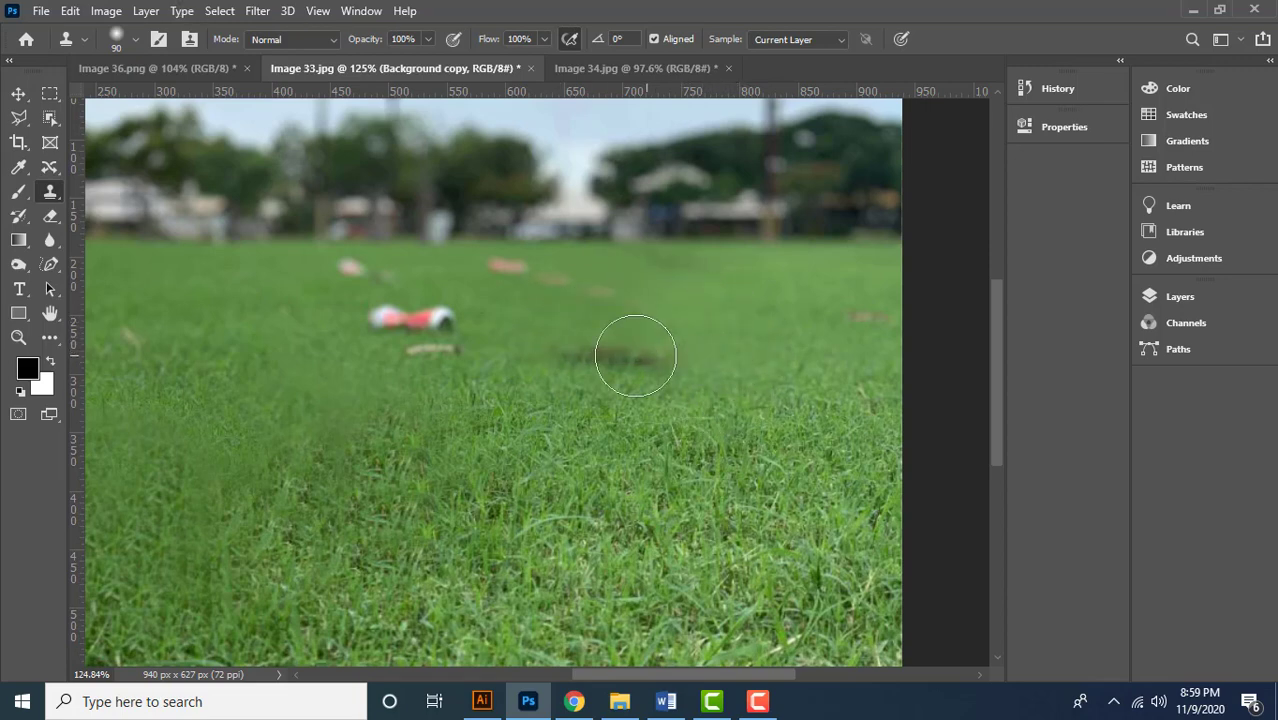
mouse_move(633, 348)
left_mouse_down()
mouse_move(608, 351)
mouse_move(664, 348)
left_mouse_up()
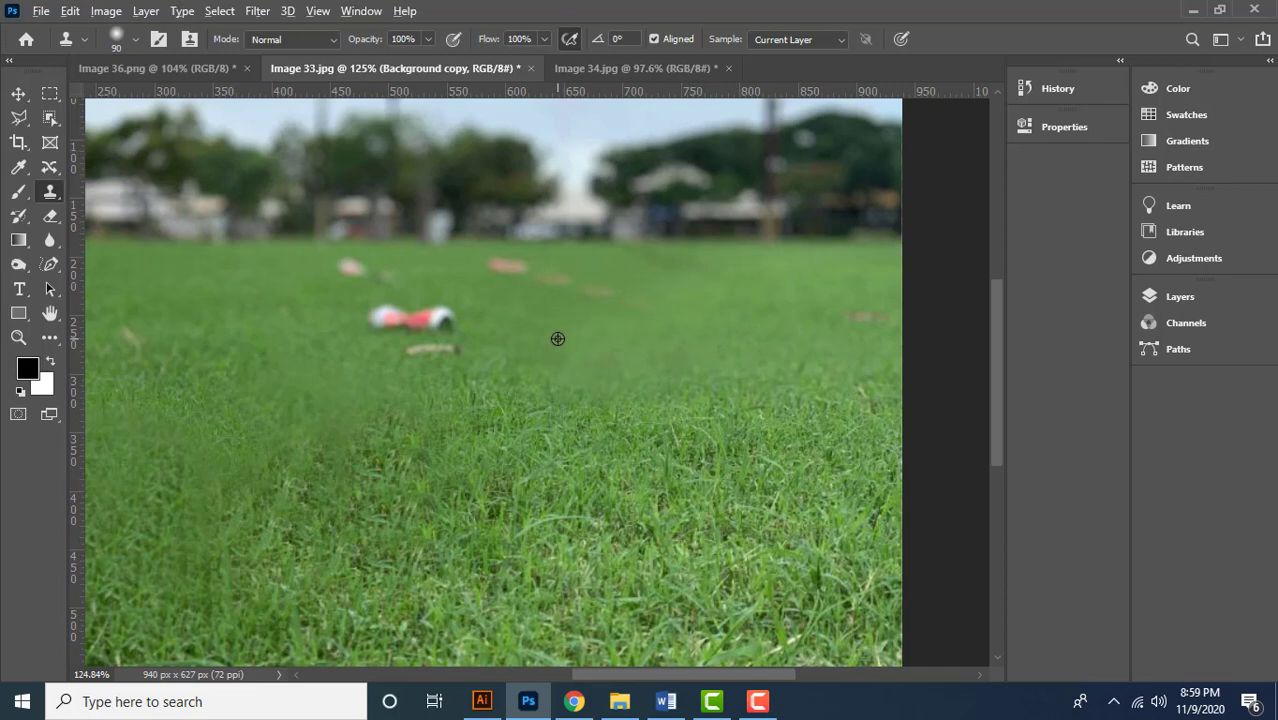
Reduce the clone brush to 60 px and paint grass over the reddish smudges where the distant can lay.
key("bracketleft")
key("bracketleft")
key("bracketleft")
left_click_drag(650, 303, 582, 285)
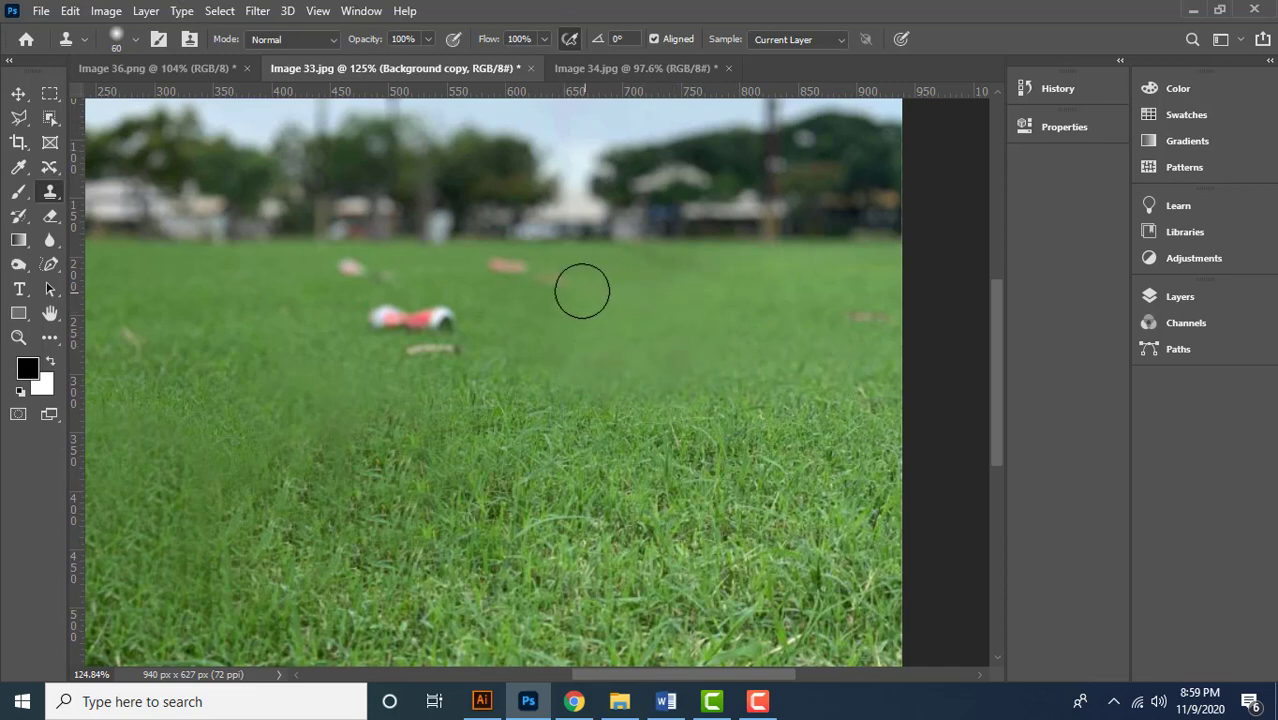
Reduce the clone brush to 35 px and cover the small red litter near the field's far edge with sampled grass.
scroll(553, 302, "up", 2)
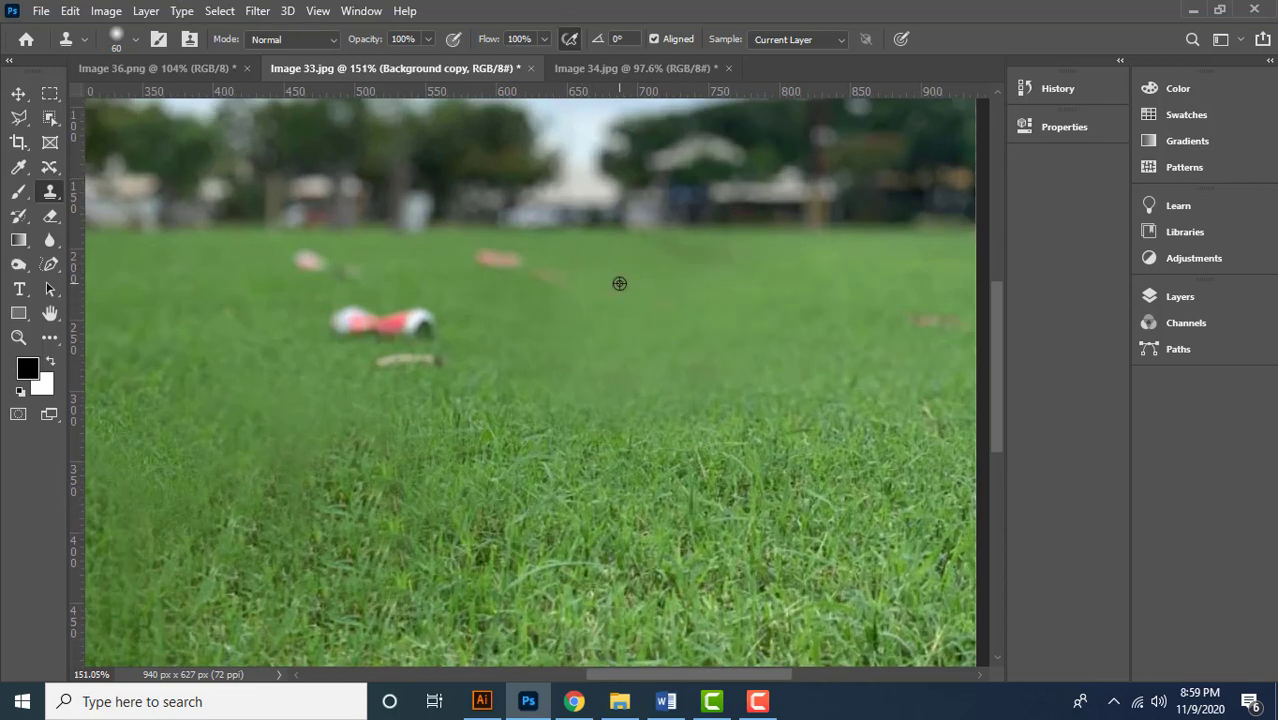
key("bracketleft")
key("bracketleft")
key("bracketleft")
left_click(530, 262, "alt")
left_click_drag(472, 258, 485, 260)
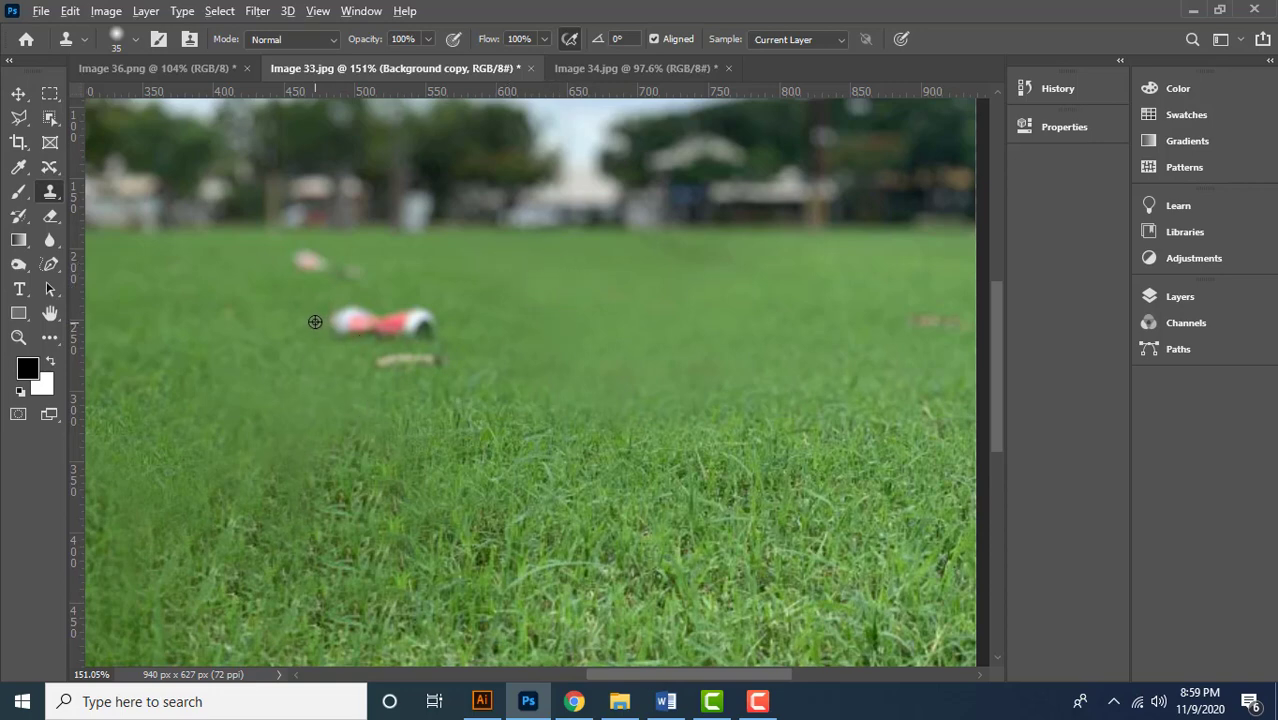
Clone grass over the crushed distant can and the debris just below it.
mouse_move(327, 324)
left_mouse_down()
mouse_move(368, 322)
mouse_move(368, 310)
mouse_move(419, 317)
mouse_move(385, 325)
mouse_move(418, 338)
mouse_move(394, 357)
mouse_move(433, 356)
left_mouse_up()
left_click(359, 357, "alt")
left_click_drag(571, 375, 647, 350)
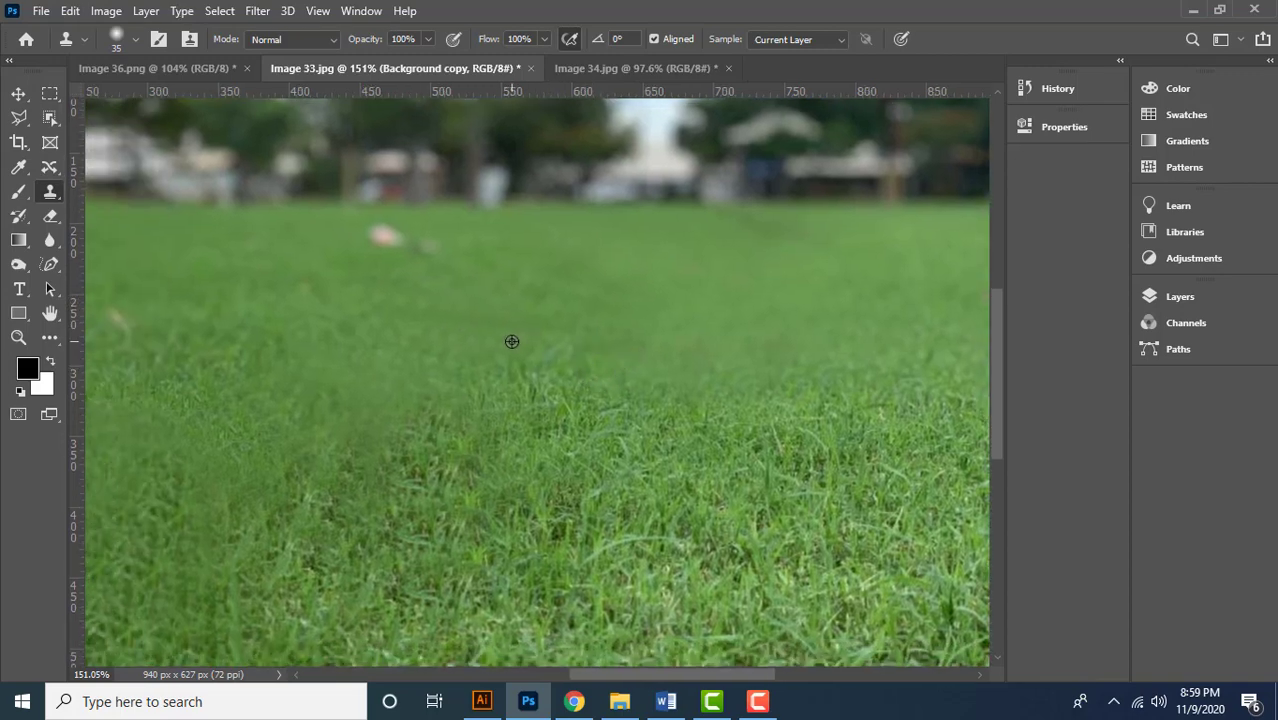
Clone grass over the pale litter near the field's far edge and the small brown specks in the distant left grass.
scroll(502, 330, "down", 3)
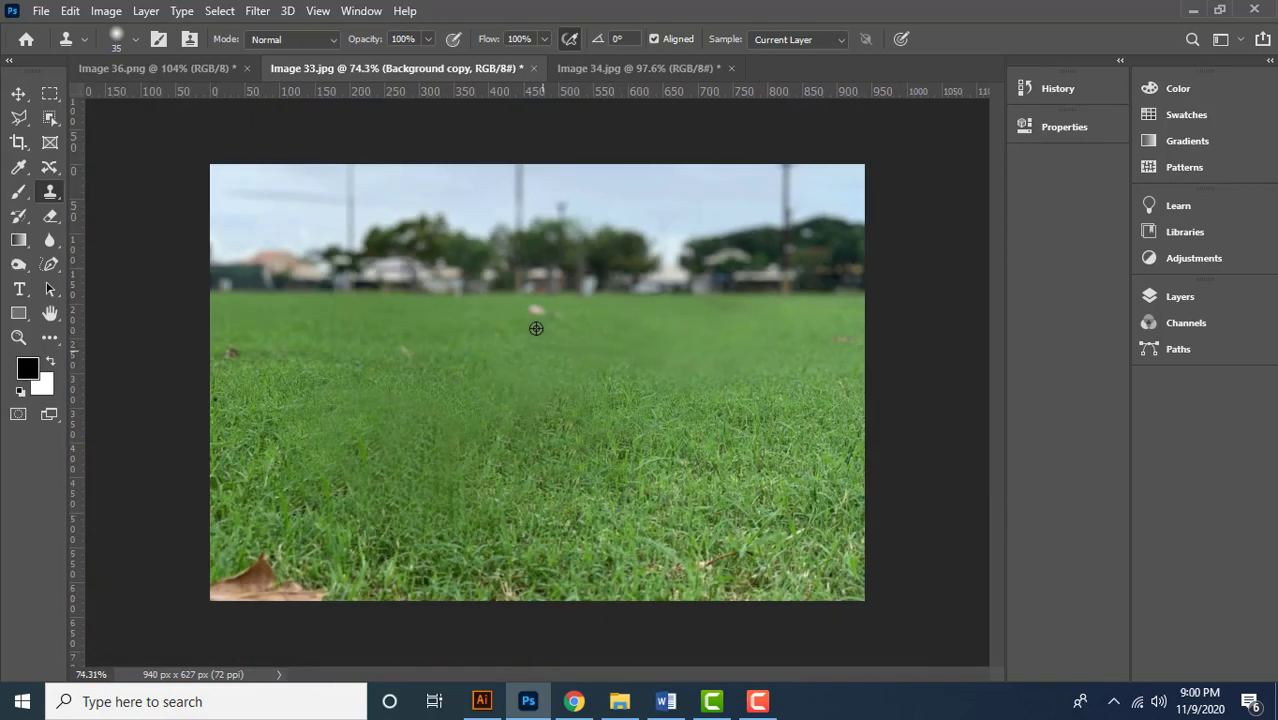
scroll(536, 326, "up", 2)
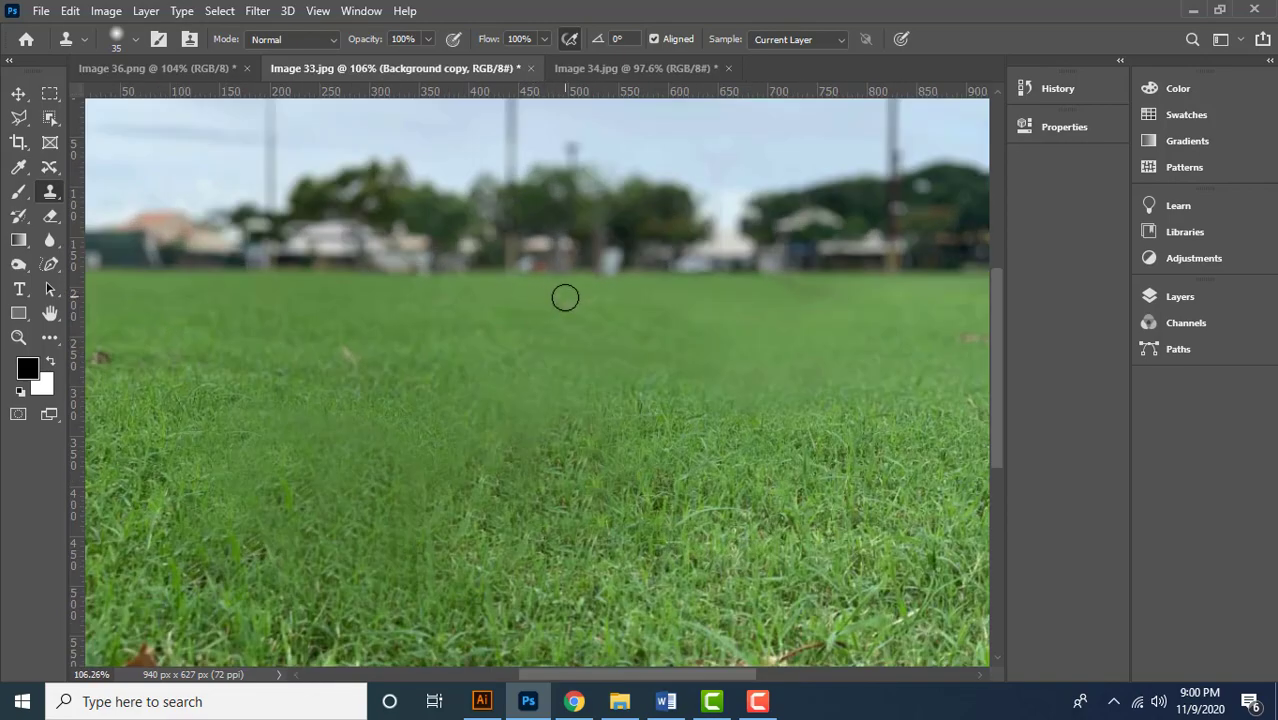
scroll(619, 314, "down", 2)
scroll(482, 362, "up", 2)
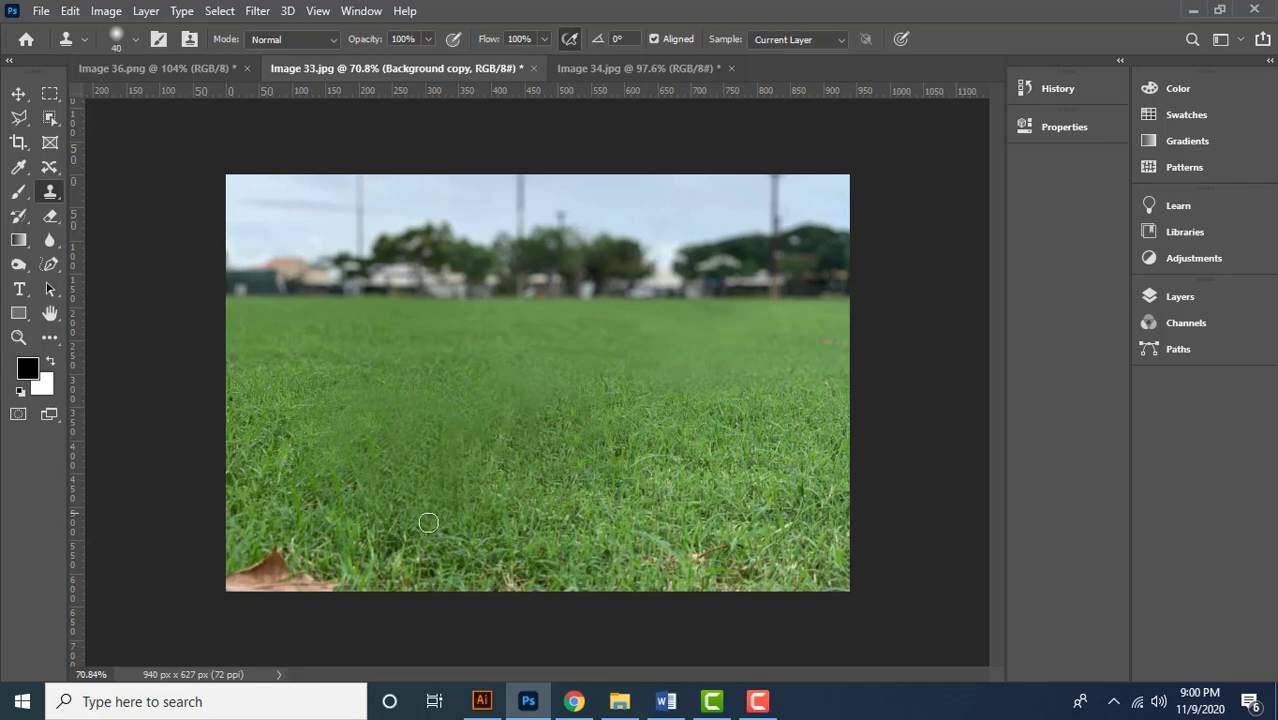
Enlarge the clone brush to 100 px and cover the dry leaf in the photo's lower-left corner with sampled grass.
key("bracketright")
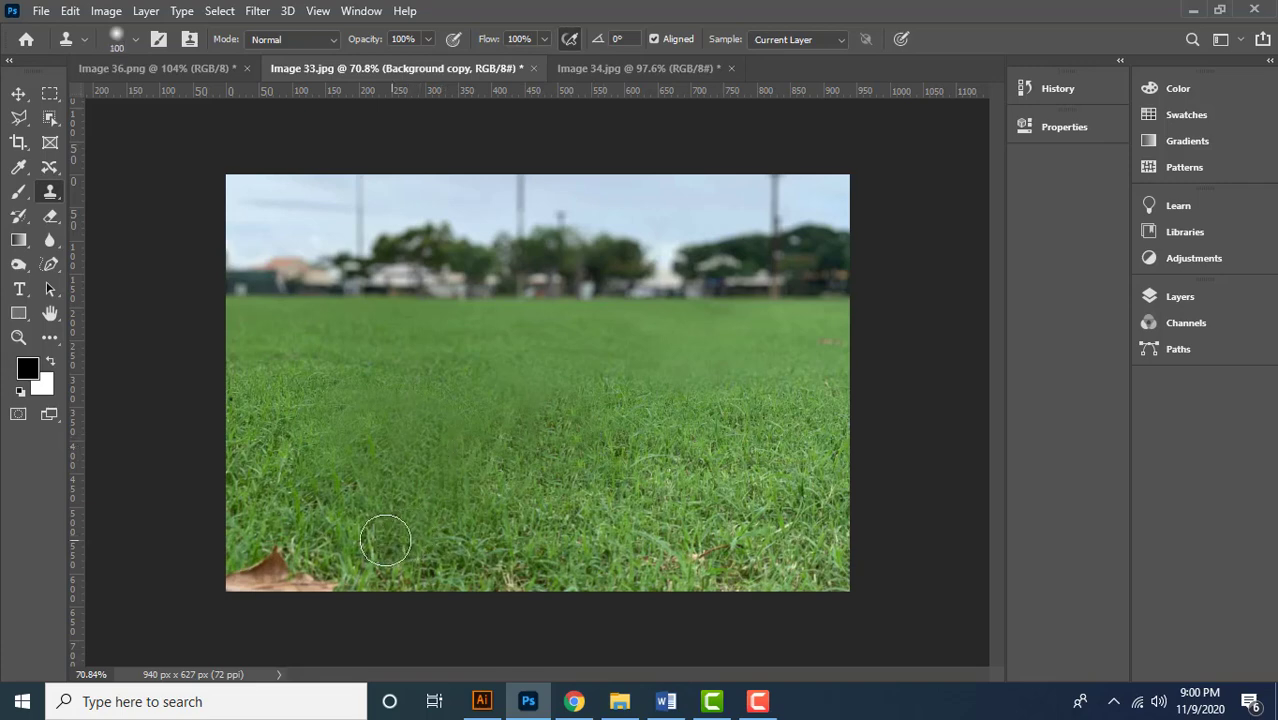
mouse_move(368, 558)
left_mouse_down()
mouse_move(299, 579)
mouse_move(255, 557)
mouse_move(257, 592)
mouse_move(233, 593)
mouse_move(272, 554)
mouse_move(248, 596)
left_mouse_up()
left_click(270, 522, "alt")
left_click(272, 555)
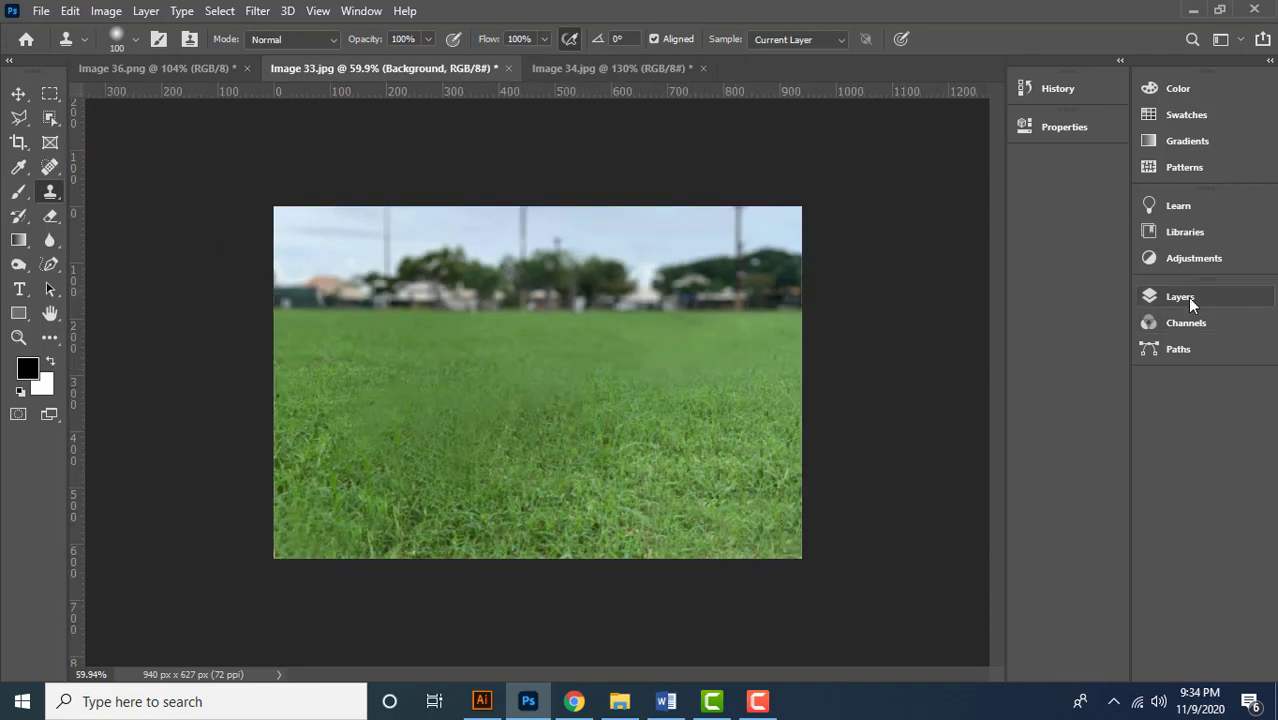
Compare the retouched field with the original by toggling the visibility of the Background copy and Background layers.
left_click(1187, 297)
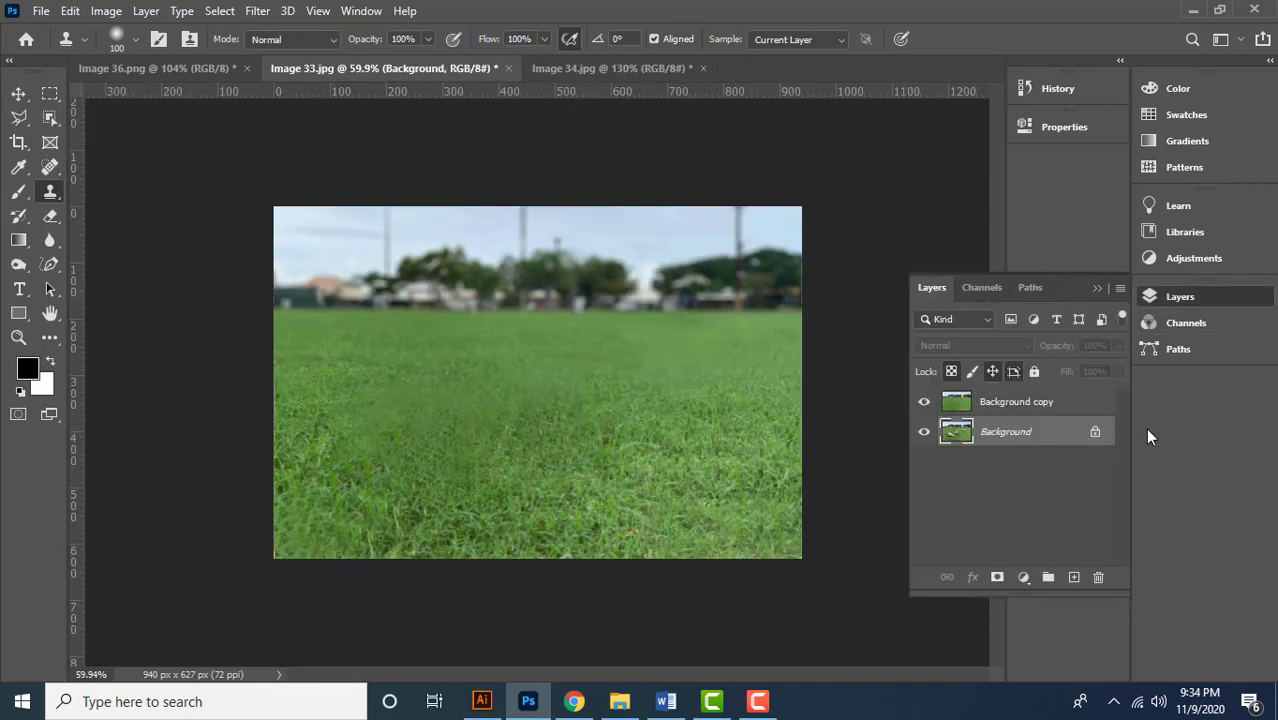
left_click(924, 403)
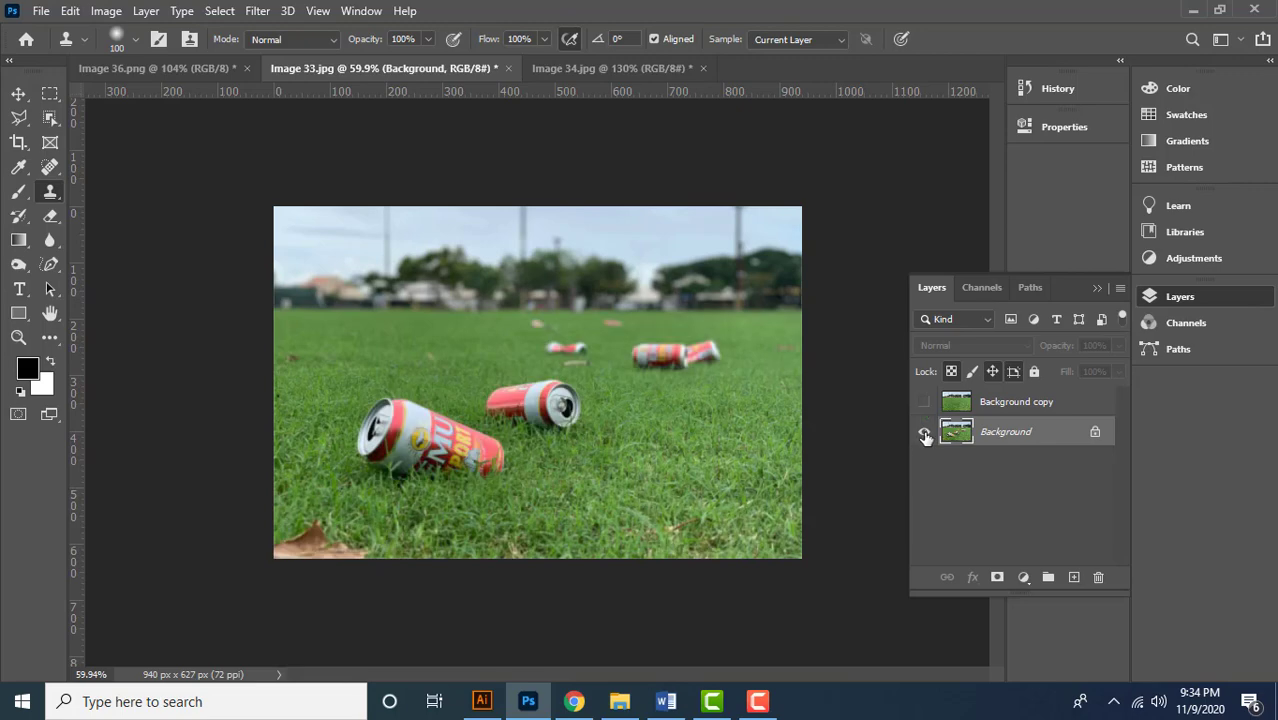
left_click(924, 432)
left_click(924, 431)
left_click(925, 404)
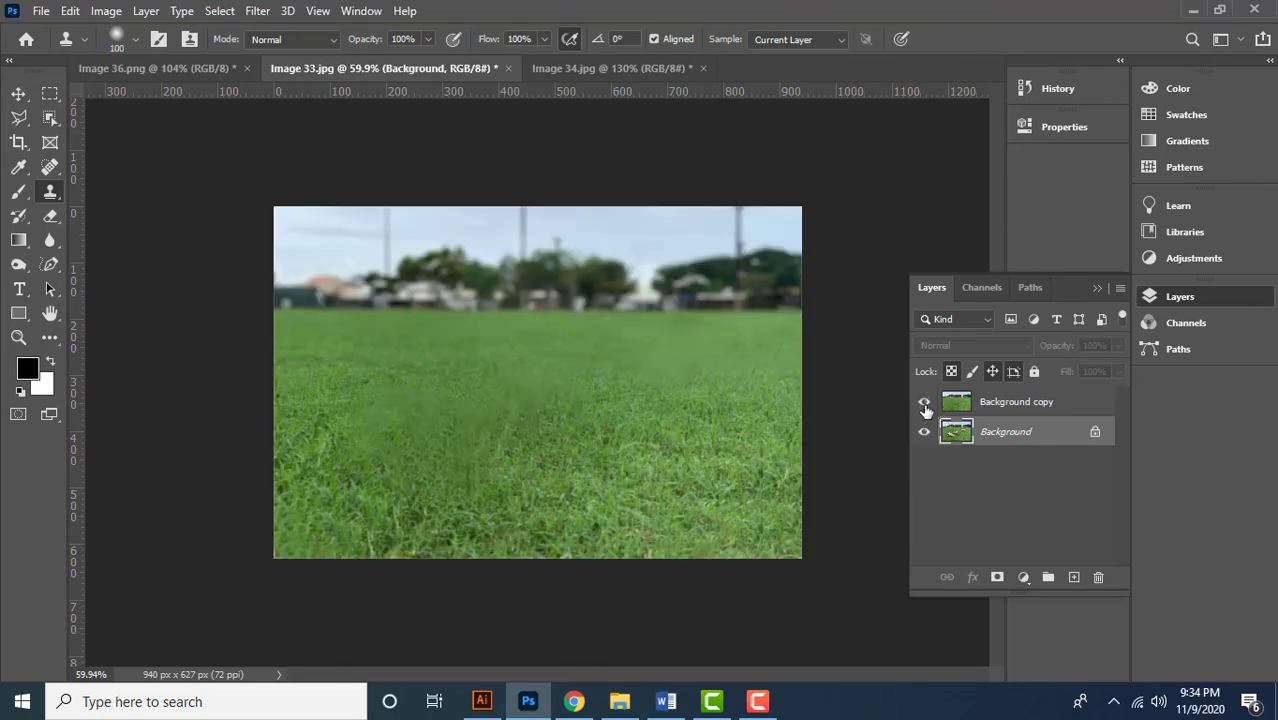
left_click(925, 404)
left_click(925, 404)
left_click(925, 404)
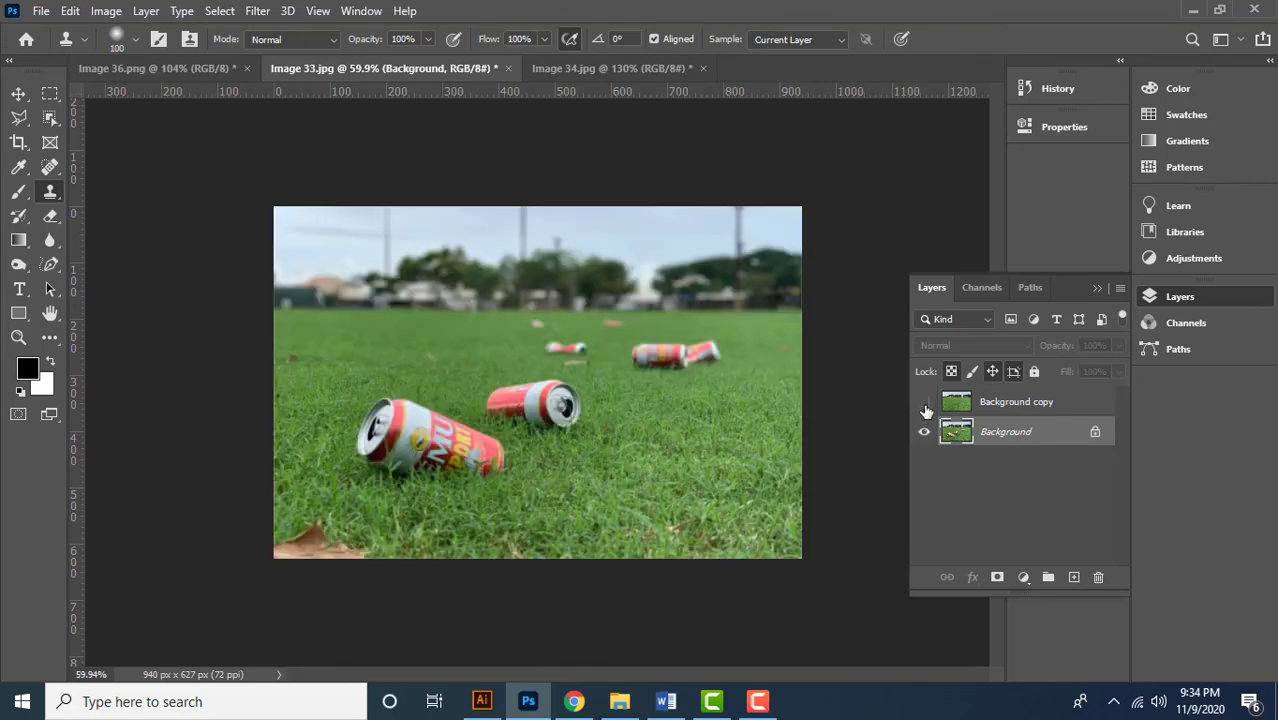
left_click(925, 404)
left_click(925, 404)
left_click(1096, 289)
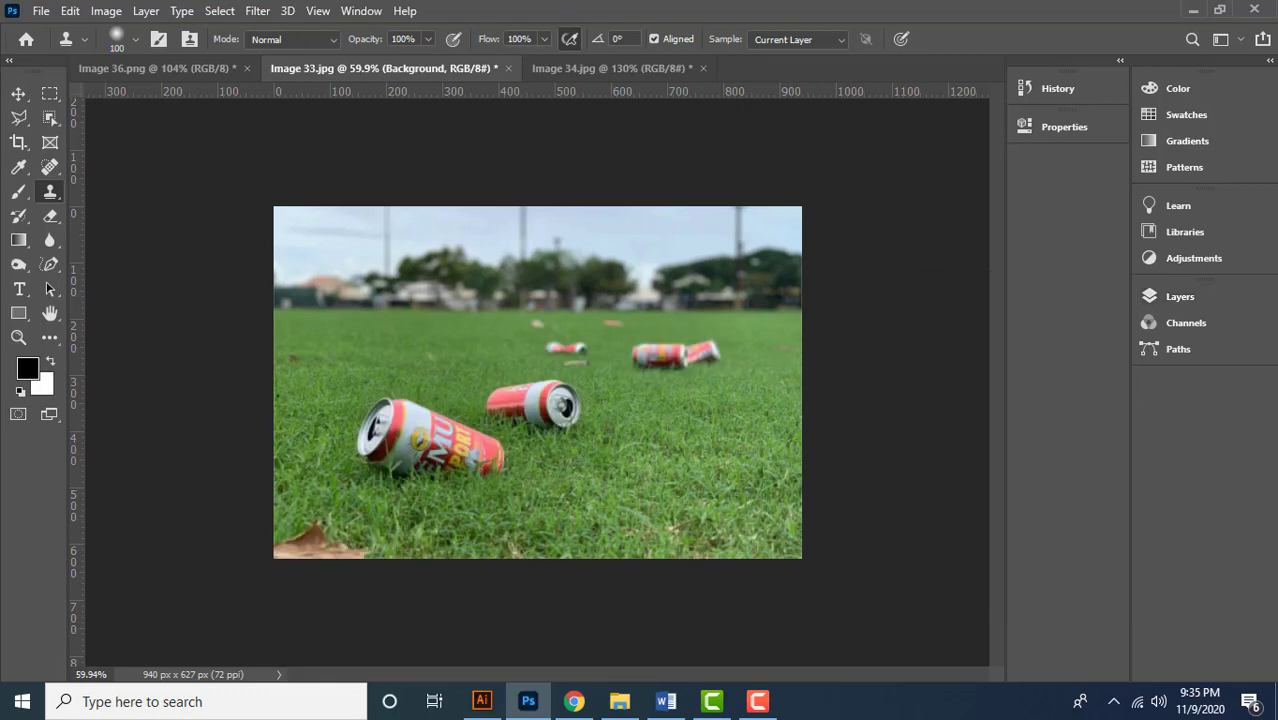
Switch to Image 34.jpg and activate the Spot Healing Brush tool.
left_click(595, 68)
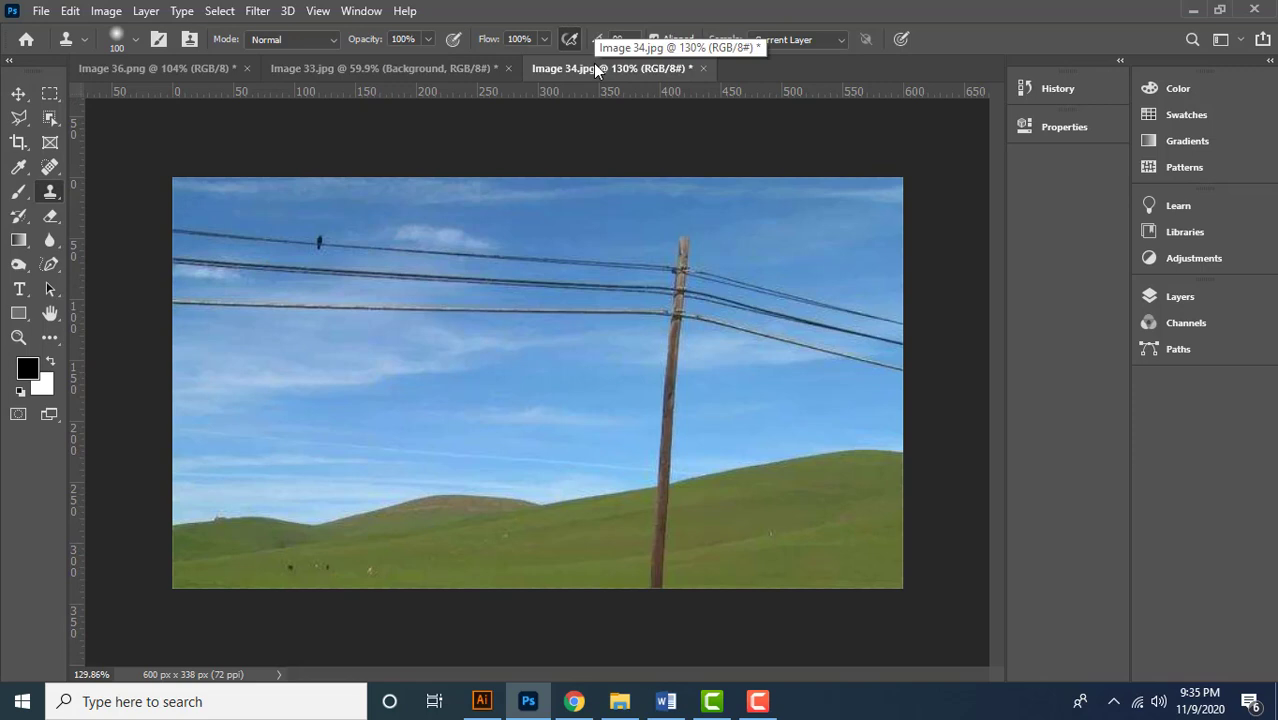
left_click(18, 94)
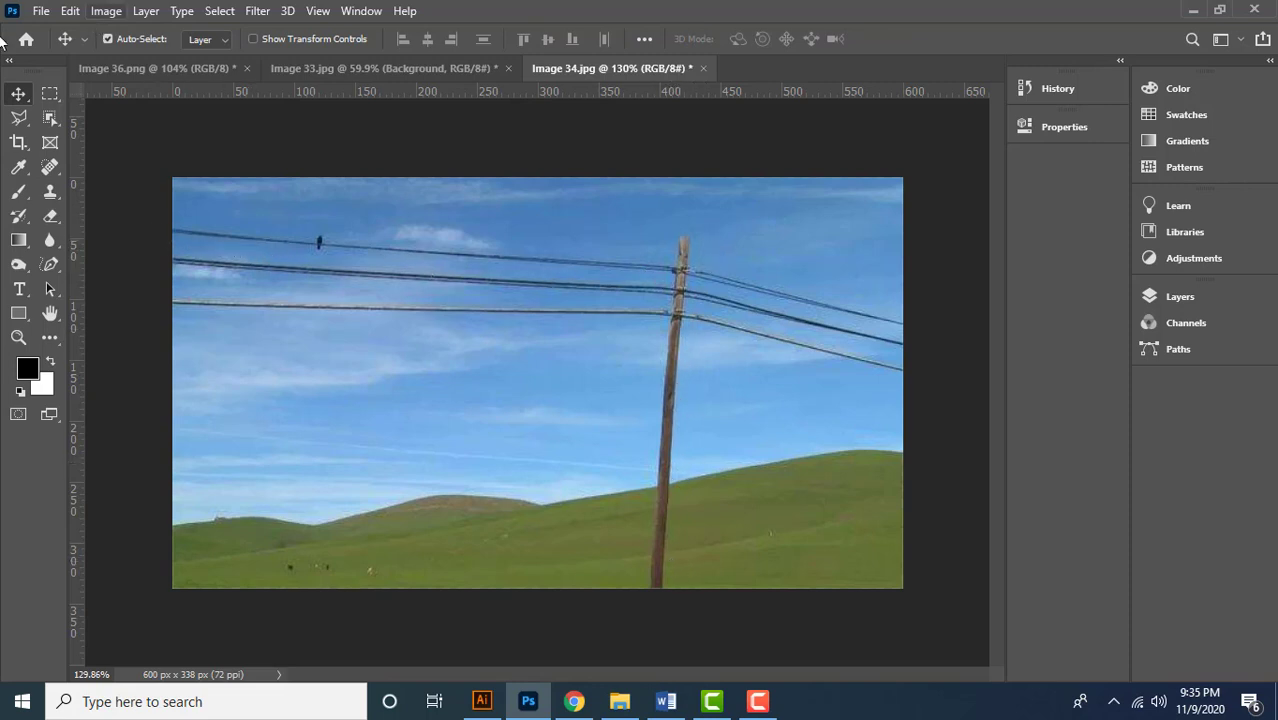
right_click(53, 172)
left_click(161, 170)
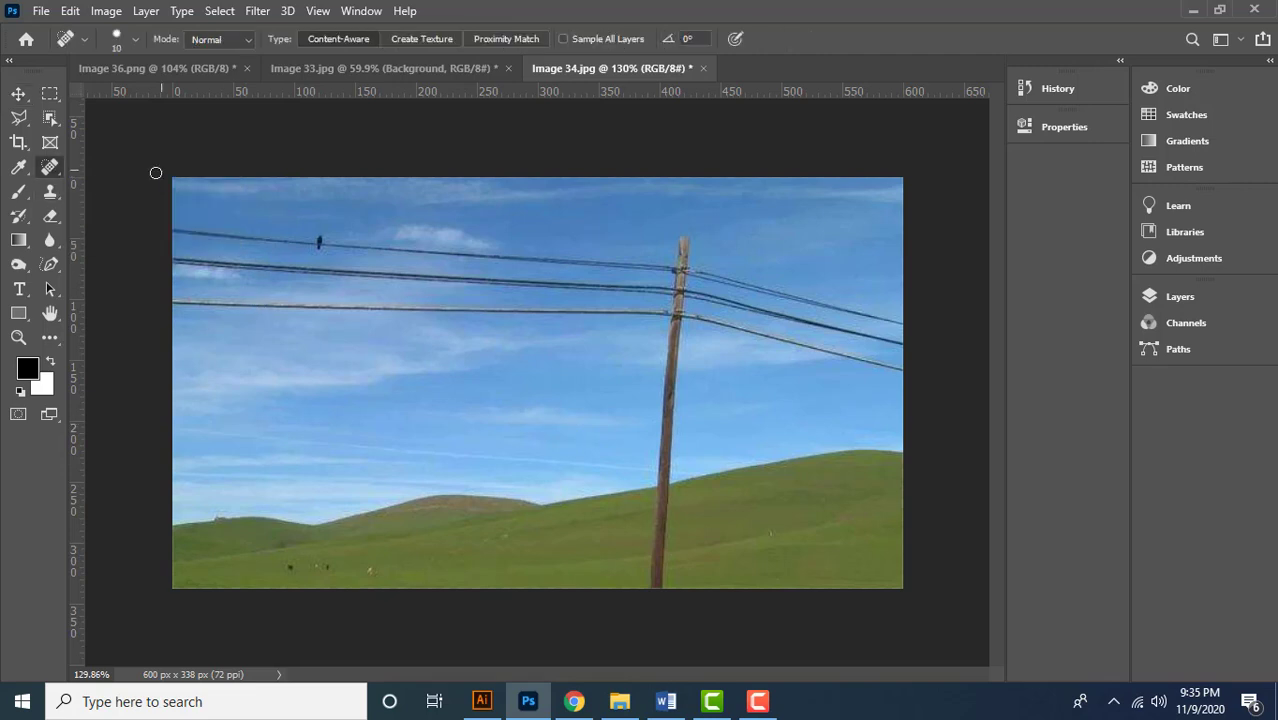
Duplicate the Background layer of the power-line photo.
left_click(1157, 300)
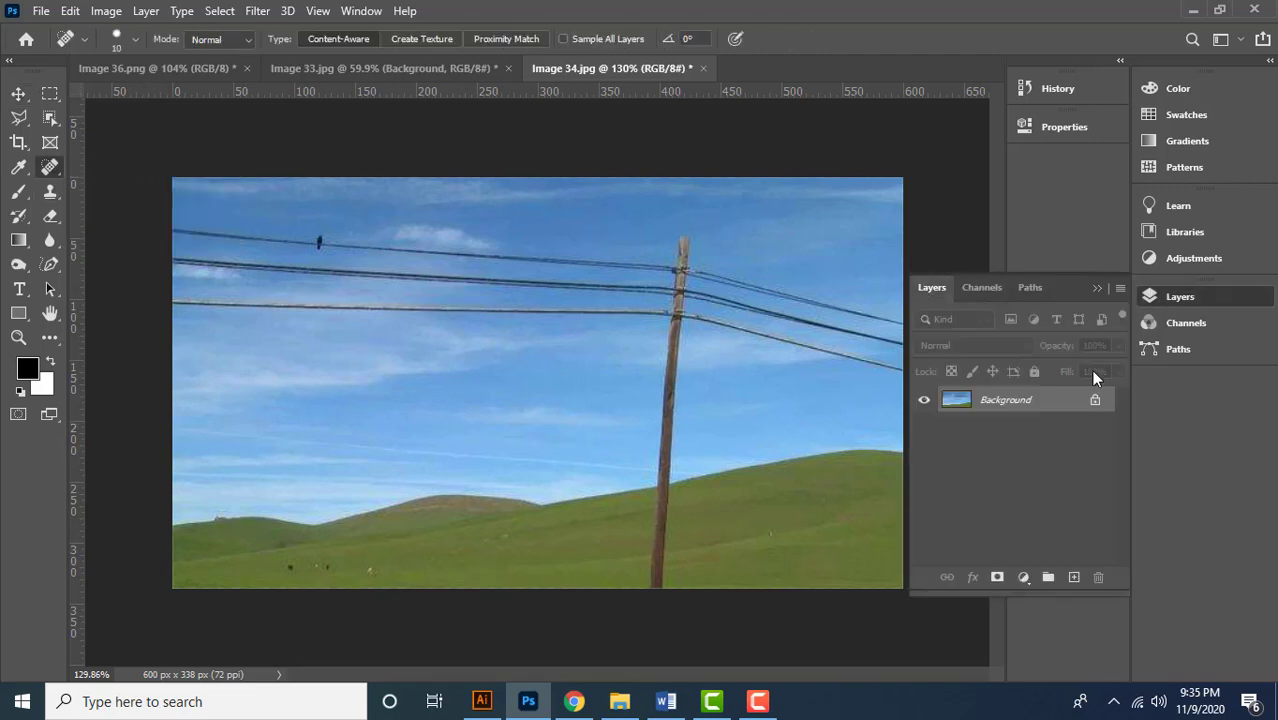
left_click_drag(1034, 405, 1074, 577)
left_click(1150, 297)
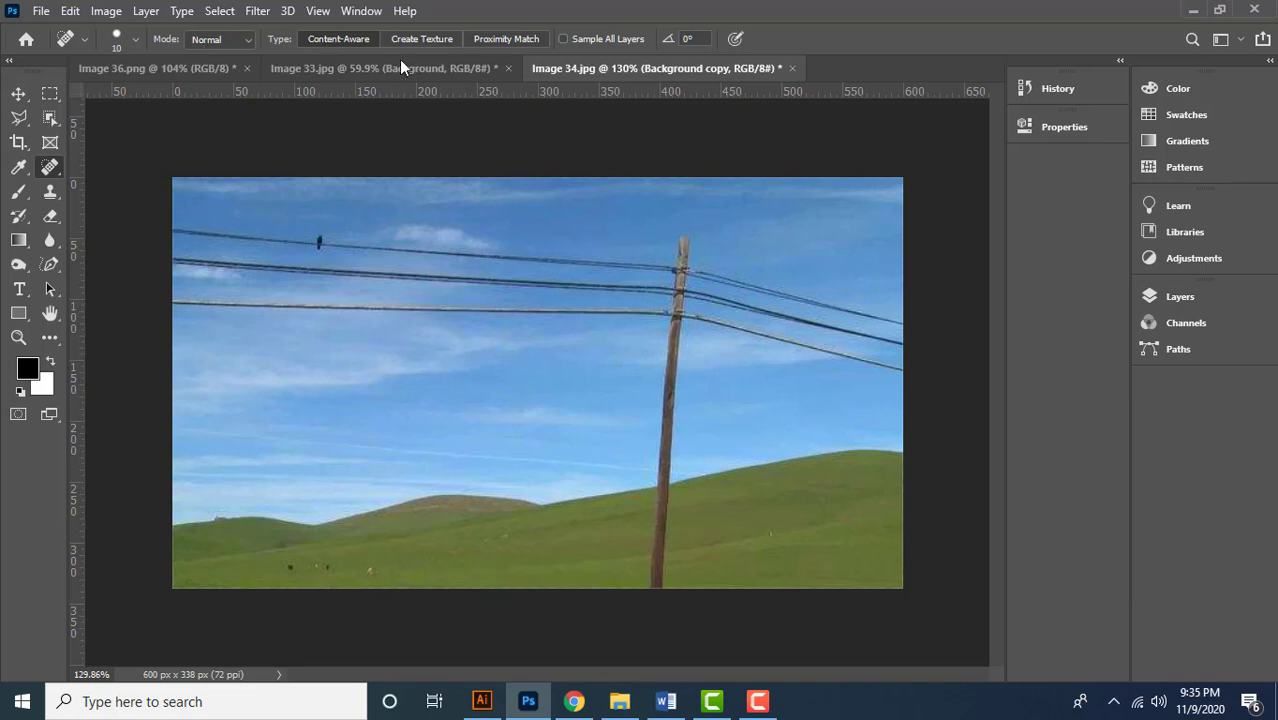
Remove the left end of the lowest power line with a 10 px Content-Aware Spot Healing Brush stroke.
scroll(140, 302, "up", 1)
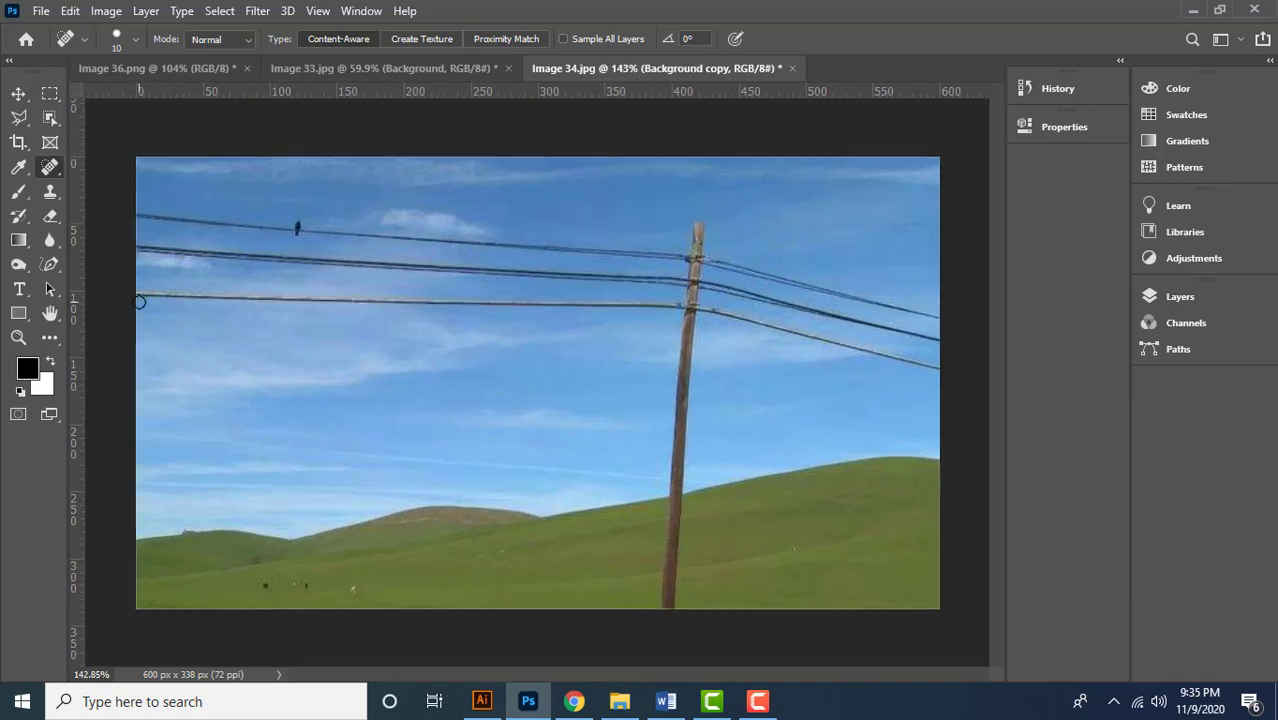
scroll(211, 337, "up", 4)
left_click_drag(211, 337, 315, 340)
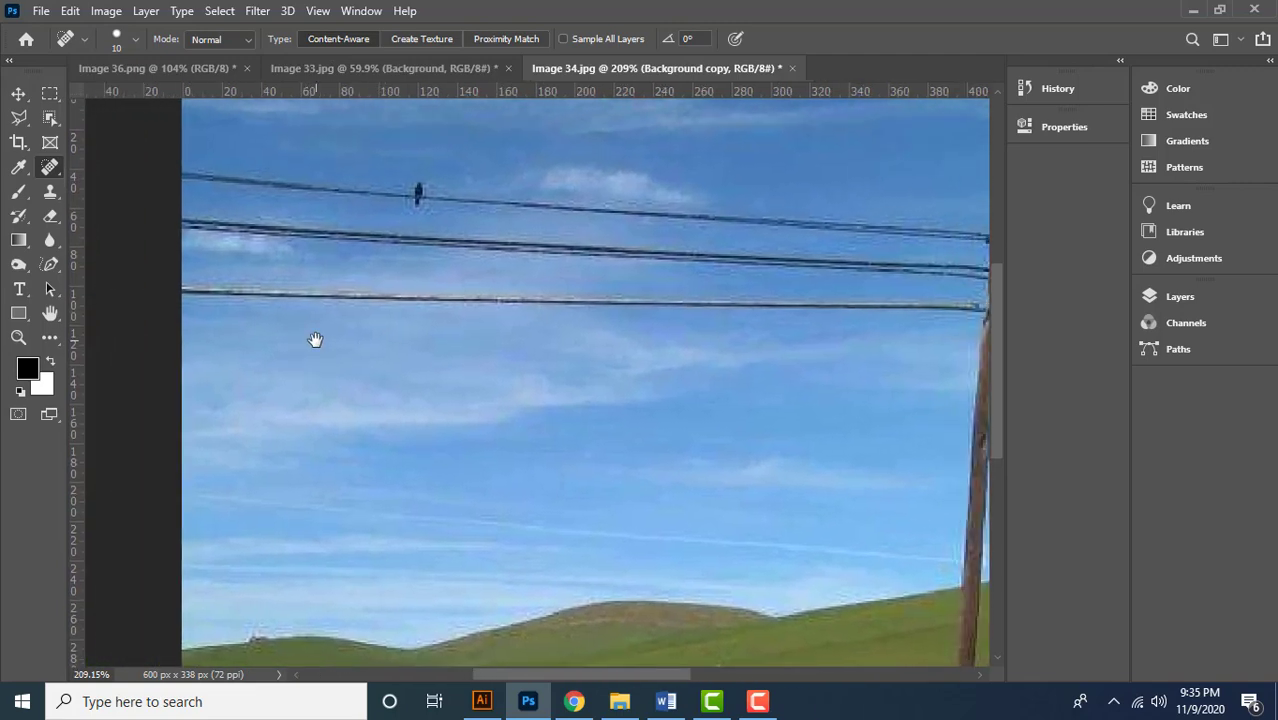
key("bracketright")
key("bracketleft")
scroll(235, 300, "up", 3)
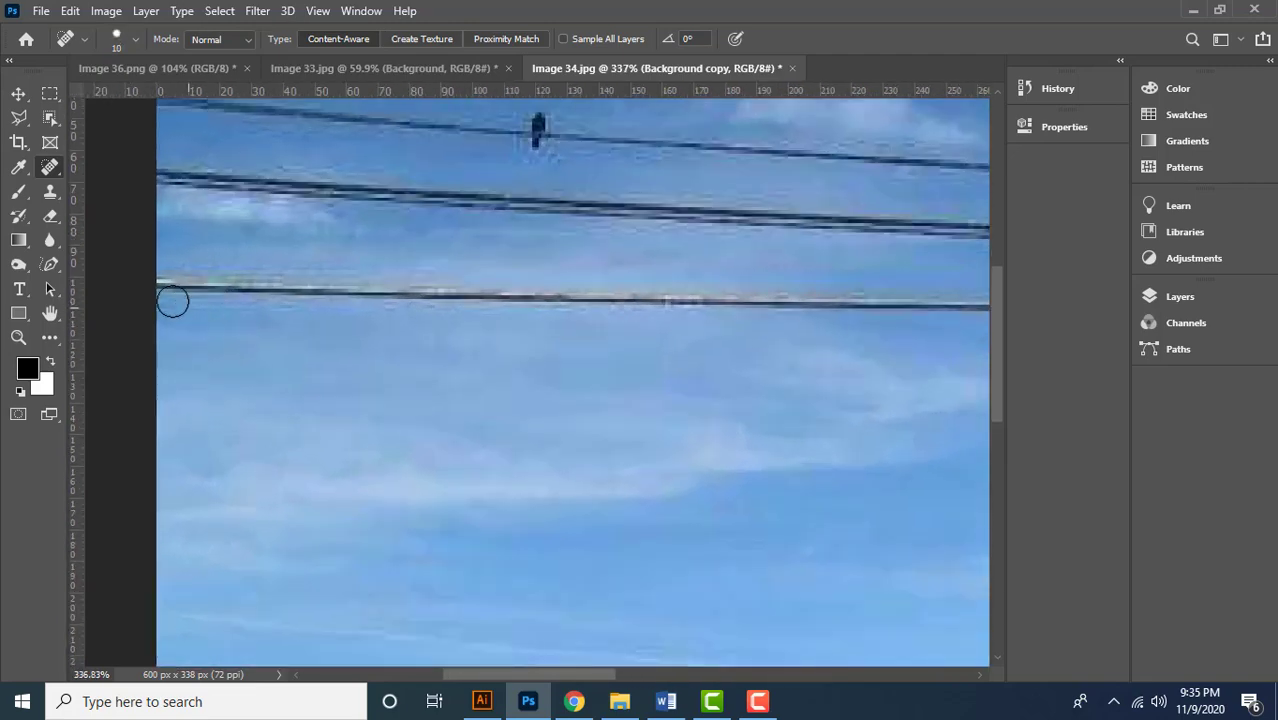
left_click_drag(161, 289, 556, 296)
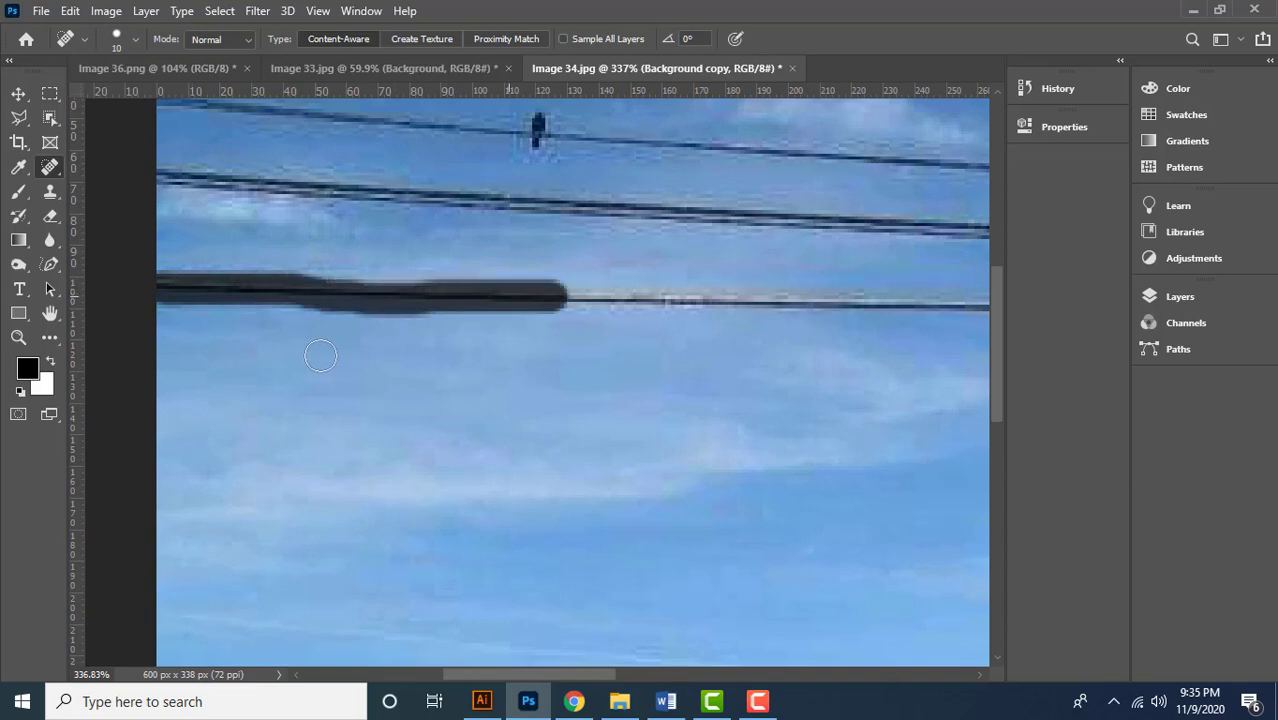
Heal the middle section of the lowest power line in successive strokes towards the pole.
scroll(320, 350, "down", 5)
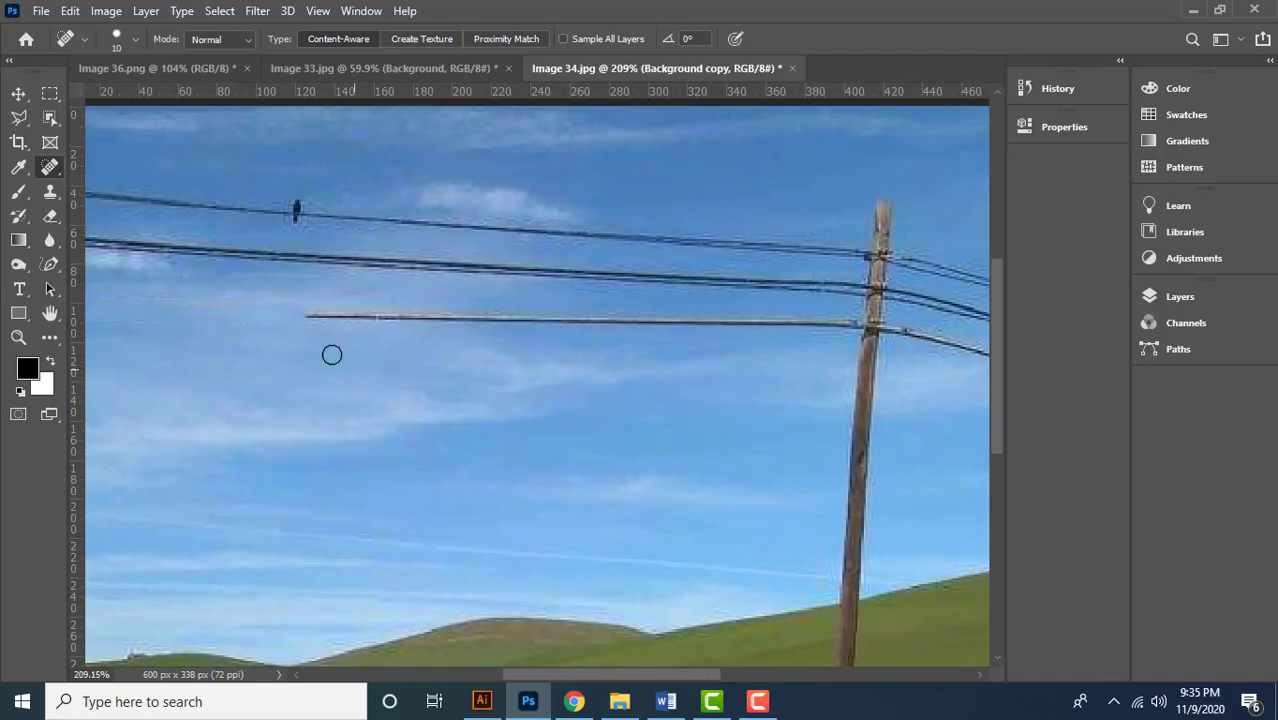
left_click_drag(302, 316, 556, 316)
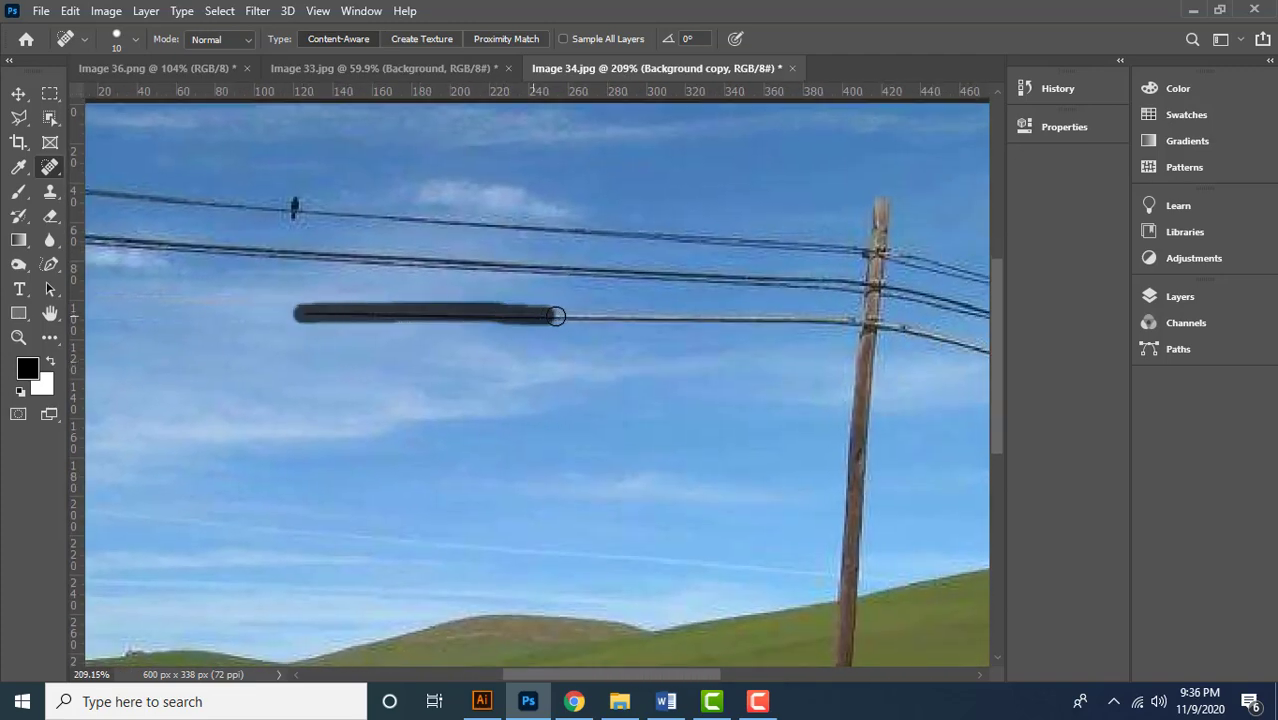
scroll(722, 379, "right", 5)
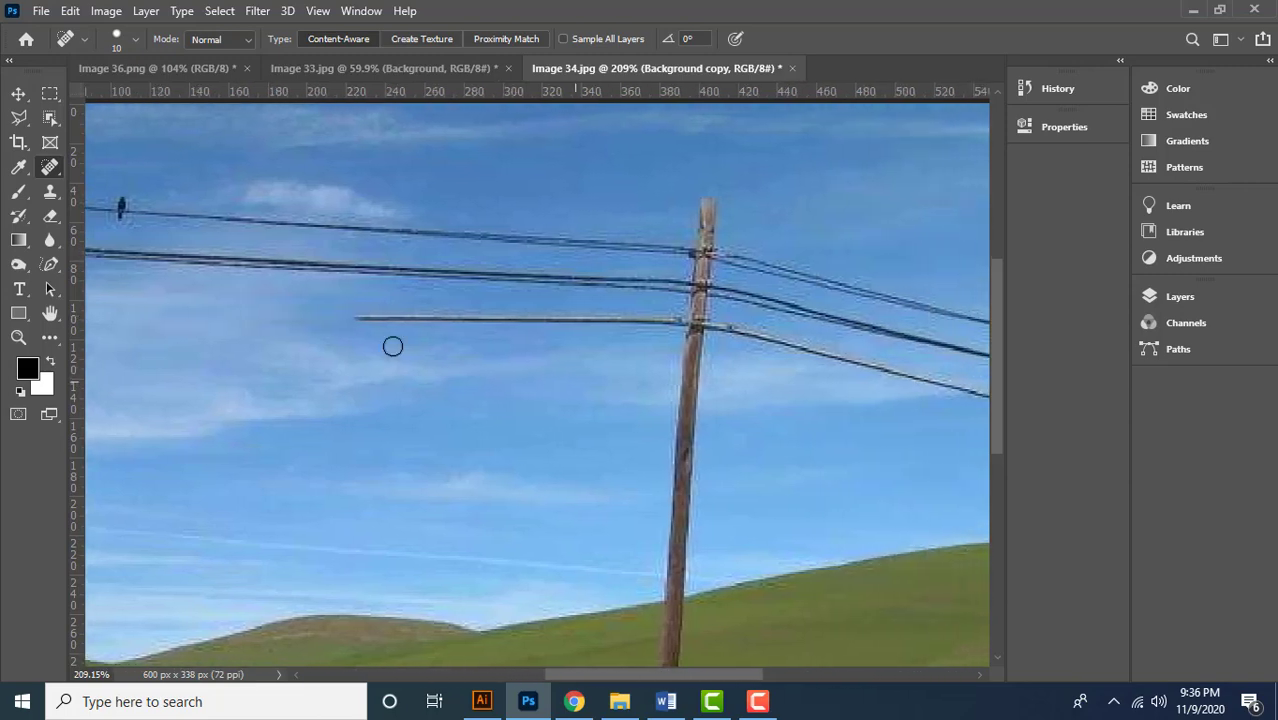
left_click_drag(350, 320, 678, 324)
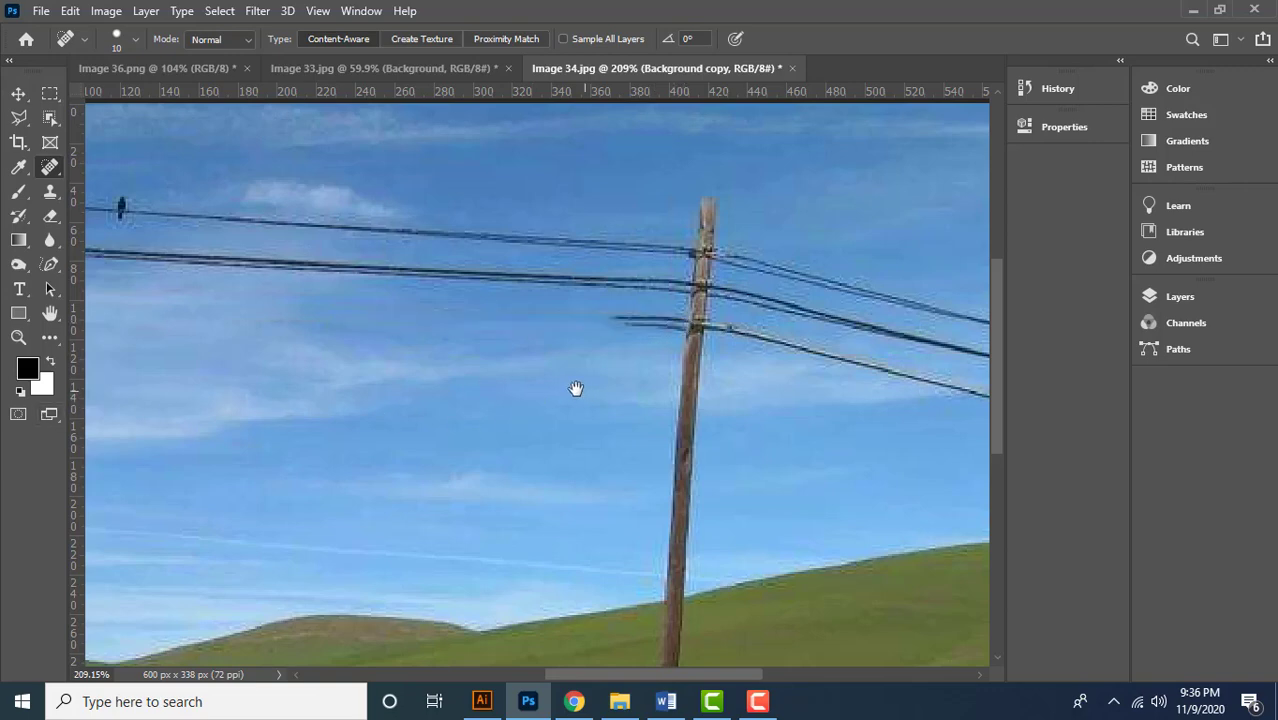
Brush over the leftover stub of the lowest power line just left of the pole with the Spot Healing Brush.
left_click_drag(576, 388, 483, 365)
left_click_drag(522, 322, 588, 326)
scroll(583, 345, "up", 1)
scroll(583, 345, "up", 2)
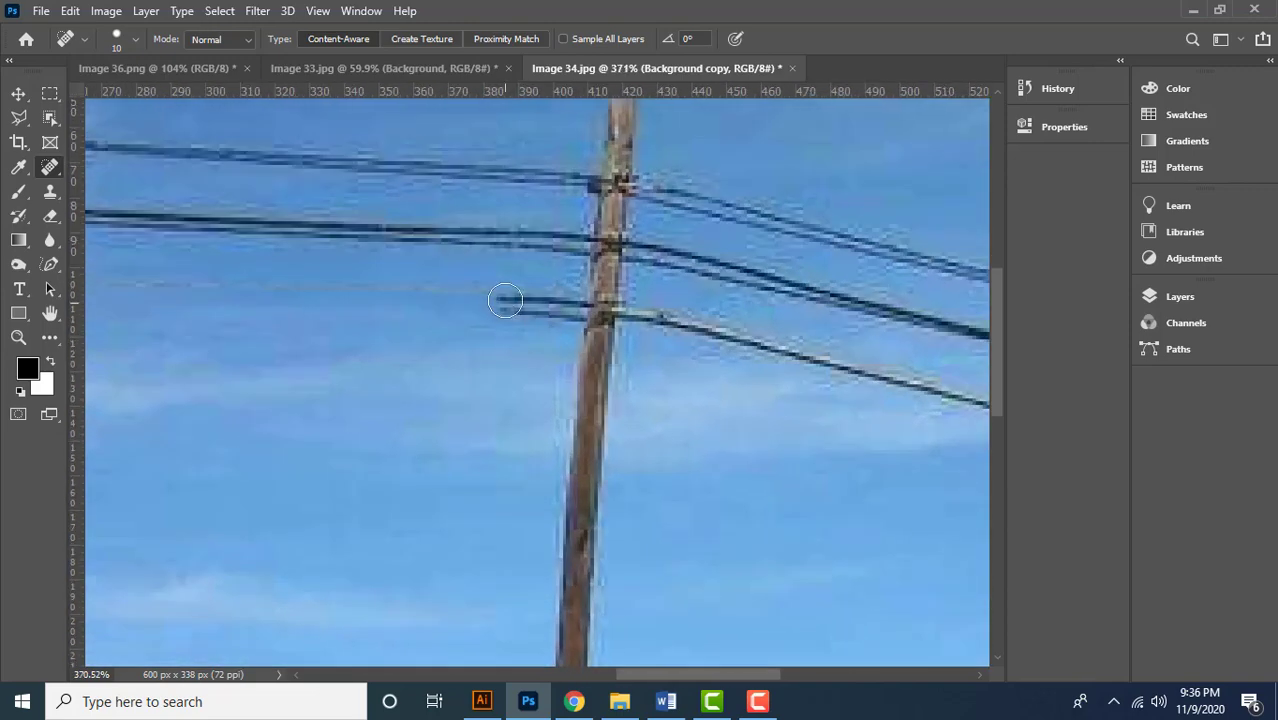
mouse_move(499, 285)
left_mouse_down()
mouse_move(519, 330)
mouse_move(513, 309)
mouse_move(587, 311)
left_mouse_up()
Paint healing strokes over the lowest power line right of the pole, out to the photo's edge.
scroll(431, 340, "down", 2)
left_click_drag(698, 433, 528, 382)
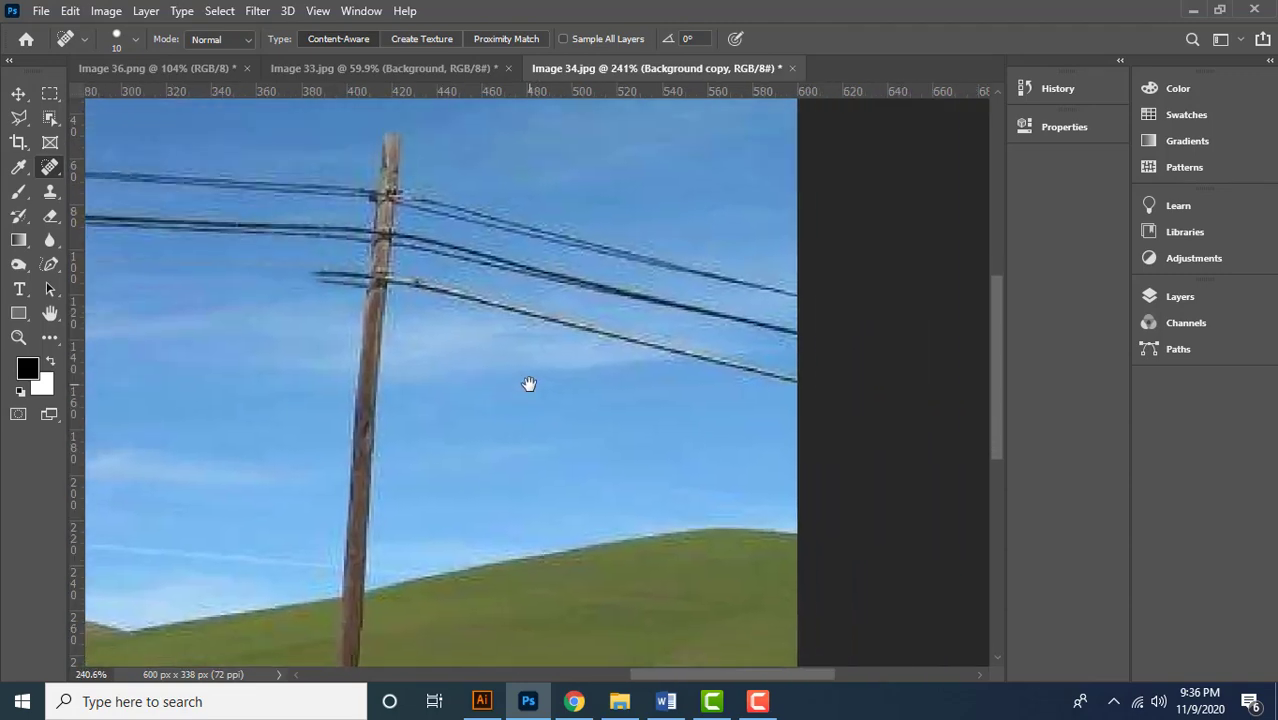
mouse_move(395, 285)
left_mouse_down()
mouse_move(829, 397)
mouse_move(750, 362)
mouse_move(648, 350)
left_mouse_up()
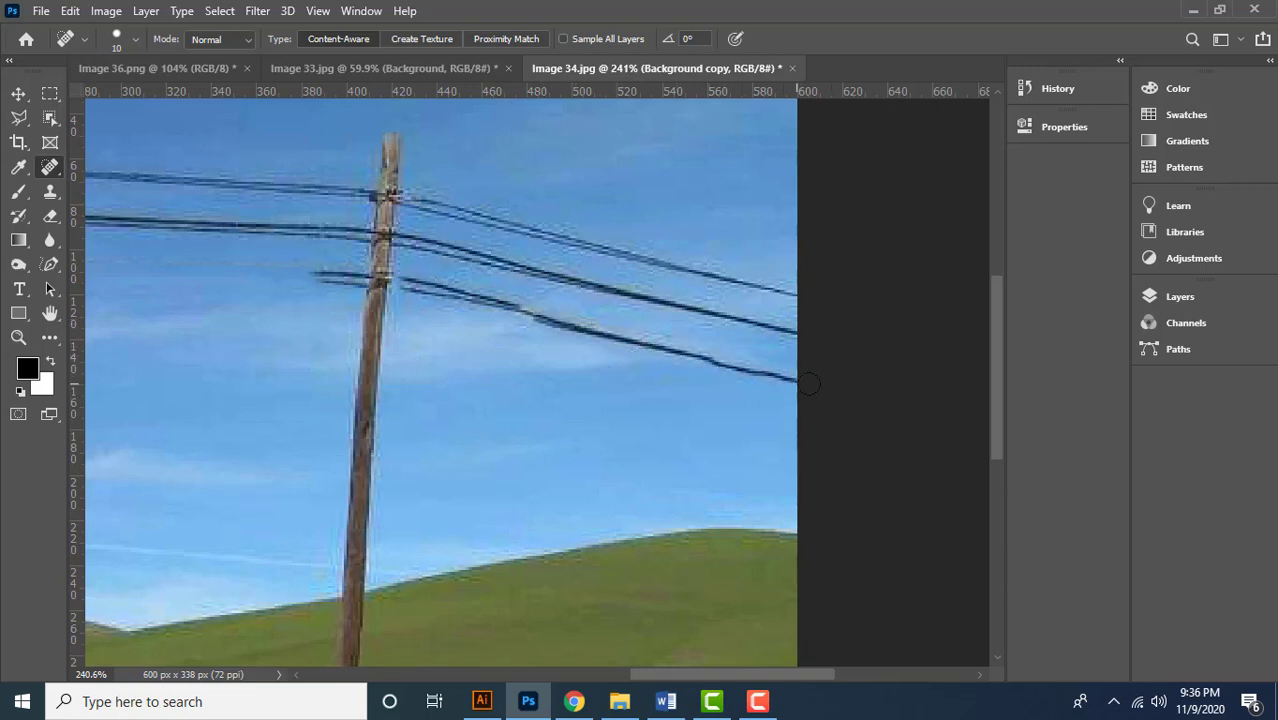
mouse_move(809, 383)
left_mouse_down()
mouse_move(770, 366)
mouse_move(680, 362)
left_mouse_up()
left_click_drag(807, 392, 685, 366)
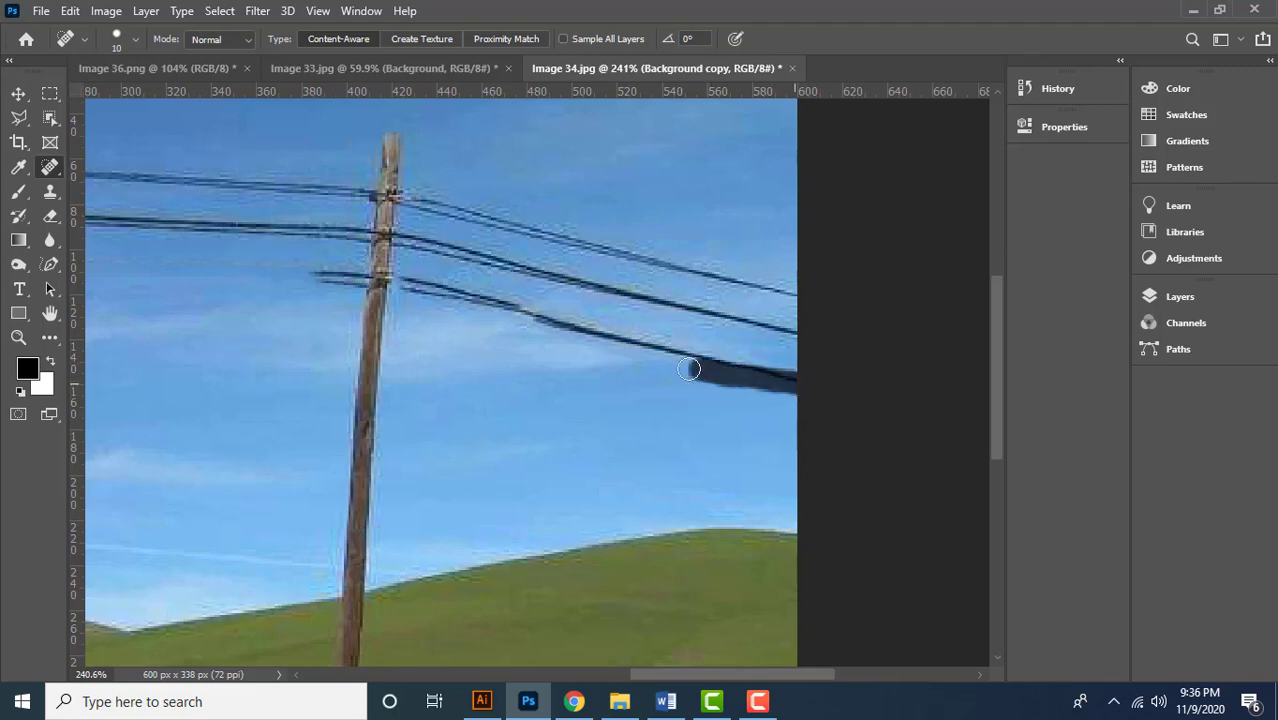
left_click_drag(805, 391, 630, 335)
left_click_drag(793, 389, 600, 335)
Reduce the healing brush to 7 px, finally 5 px, and remove the lowest line's outer stretch near the photo's right edge.
scroll(784, 388, "up", 1)
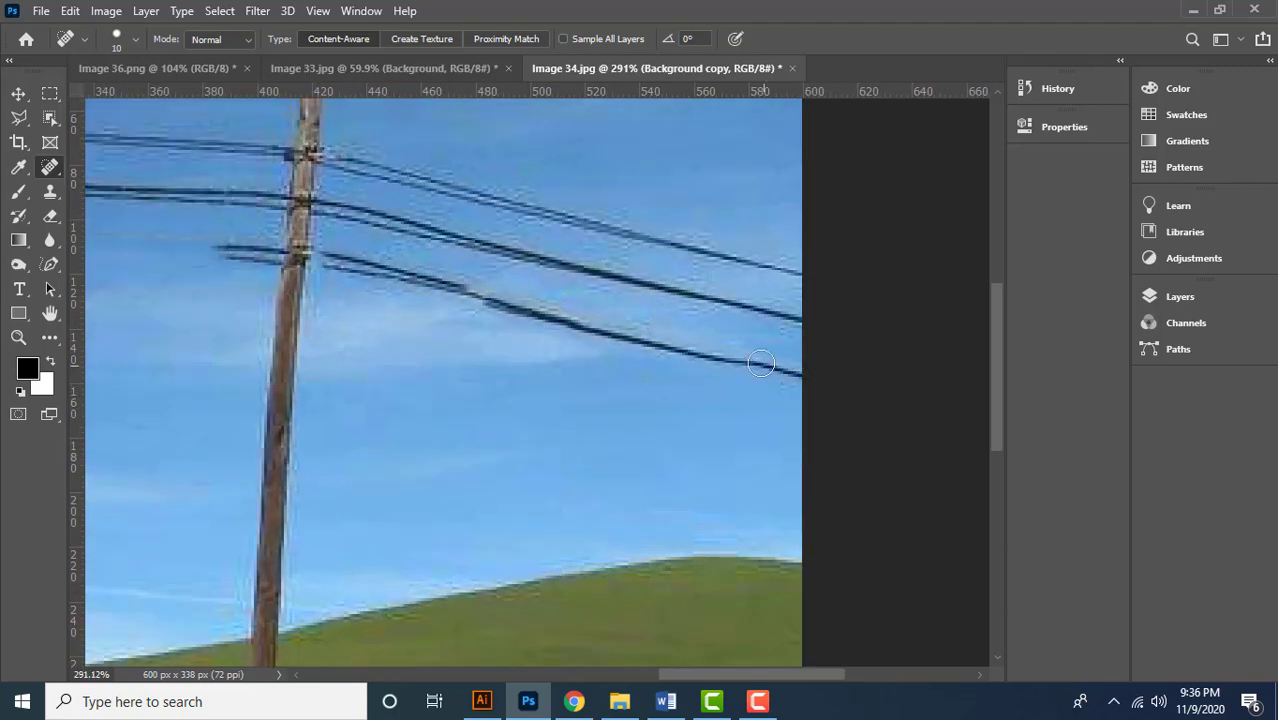
scroll(765, 365, "up", 2)
key("bracketleft")
key("bracketleft")
key("bracketleft")
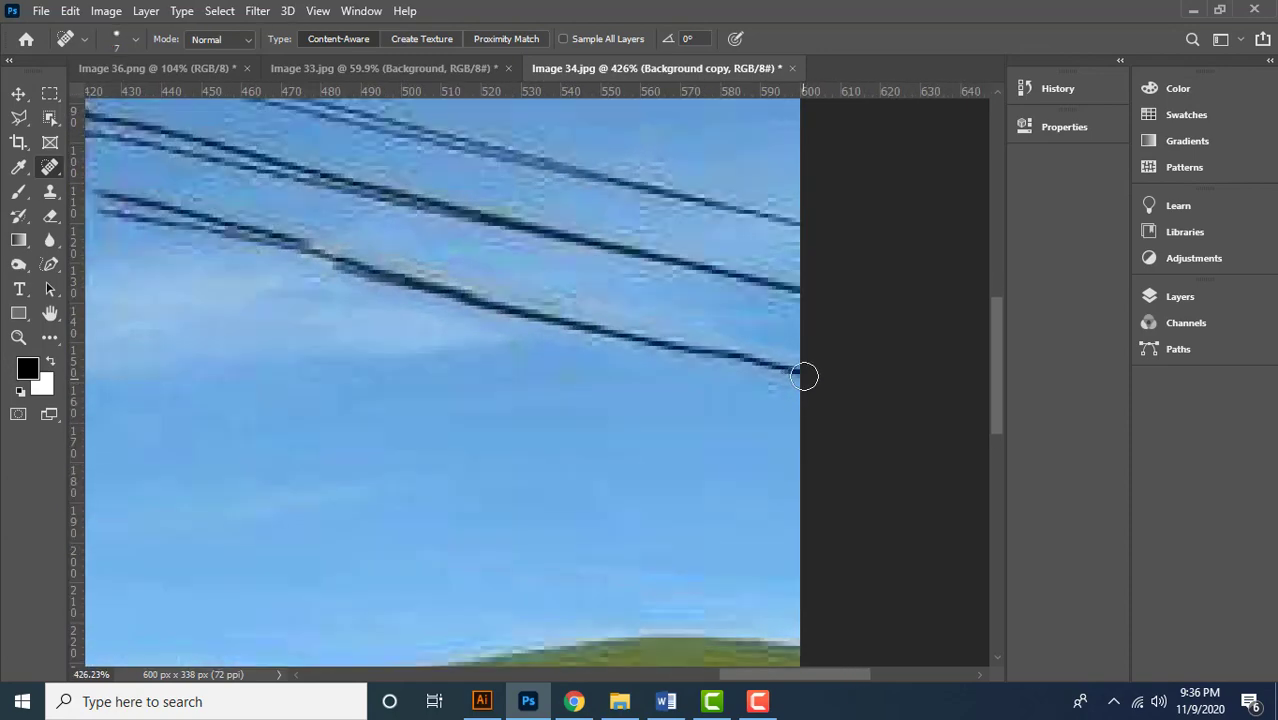
left_click_drag(805, 372, 432, 288)
left_click(740, 357)
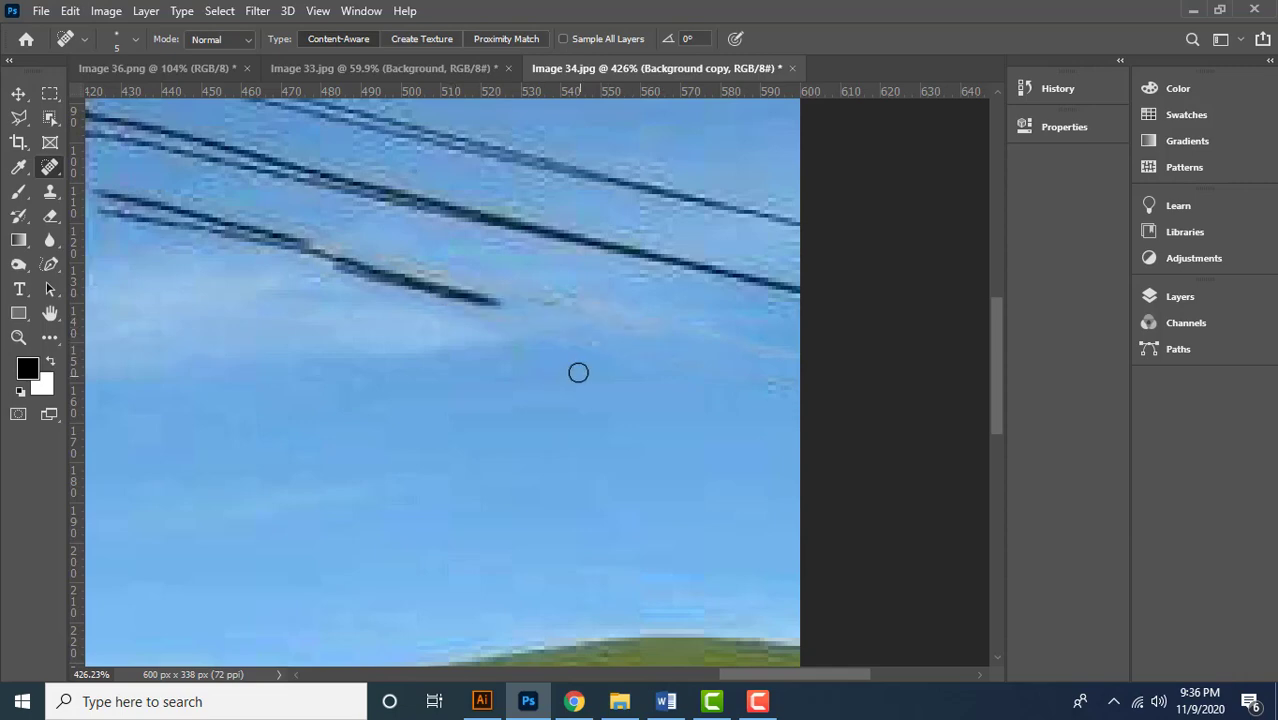
Enlarge the healing brush to 7 px and heal the outer end of the lowest power line right of the pole.
scroll(574, 340, "left", 4)
key("bracketright")
key("bracketright")
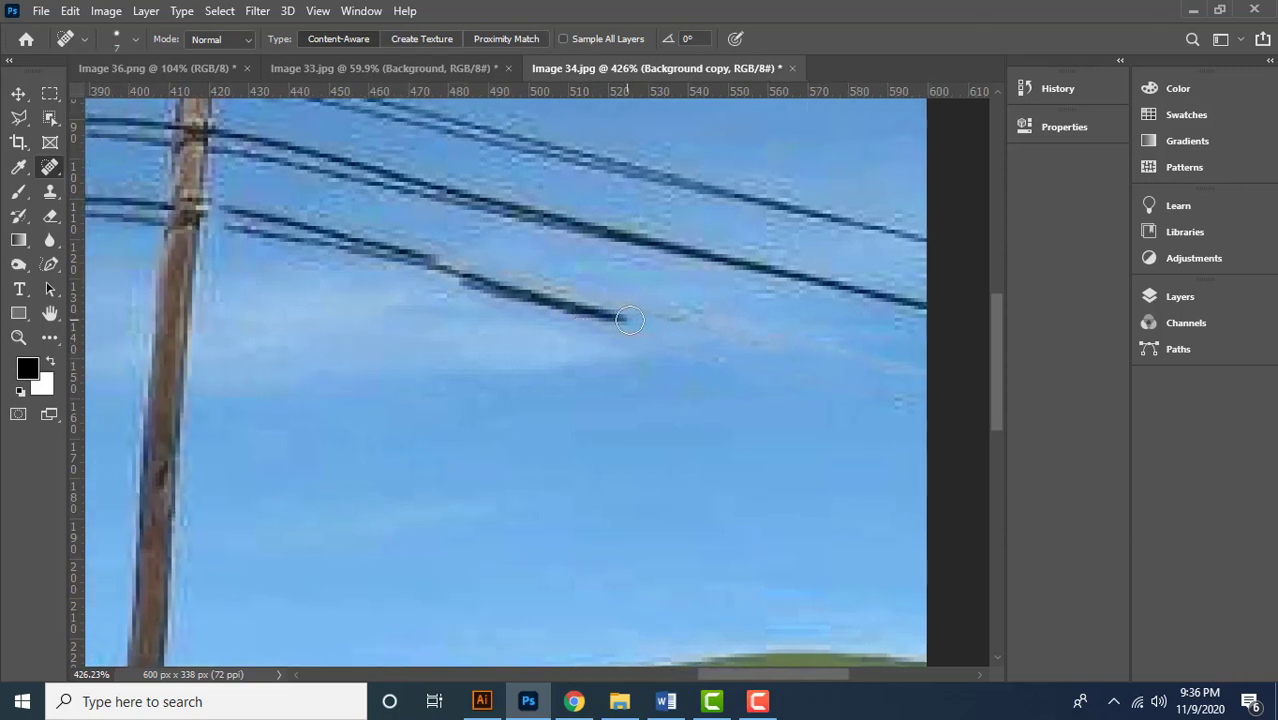
left_click_drag(642, 318, 405, 262)
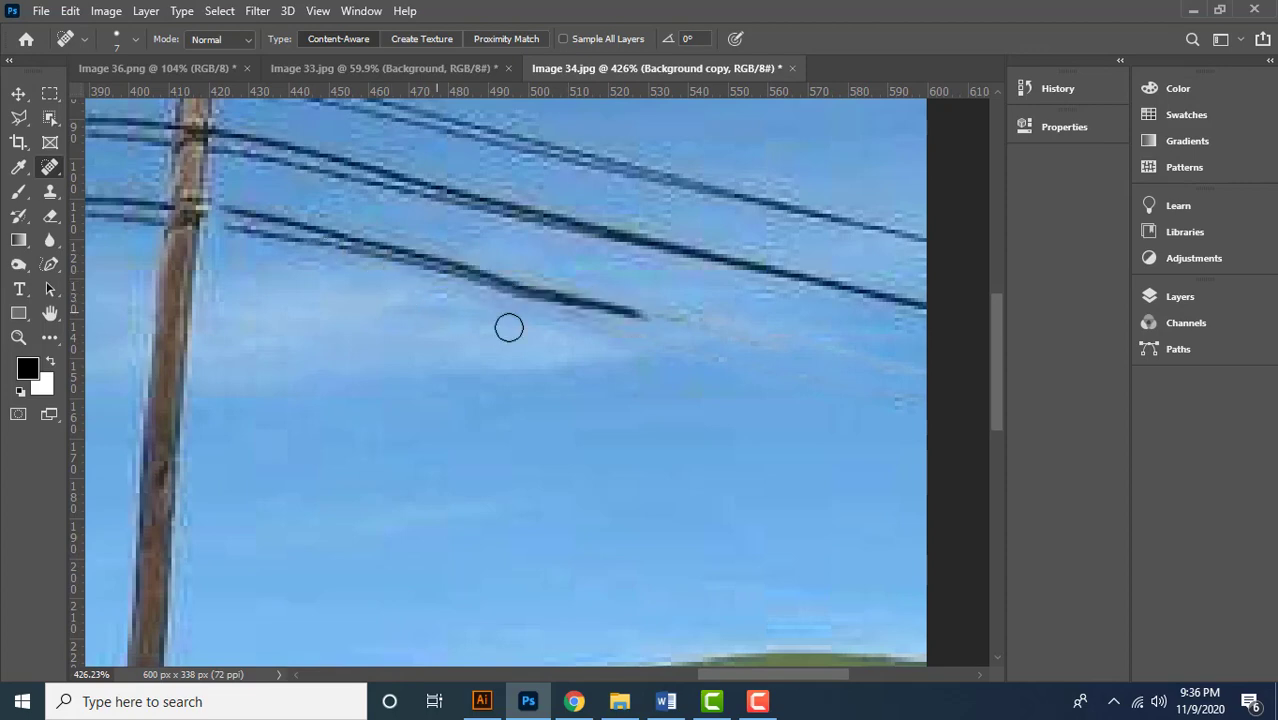
left_click_drag(664, 318, 520, 277)
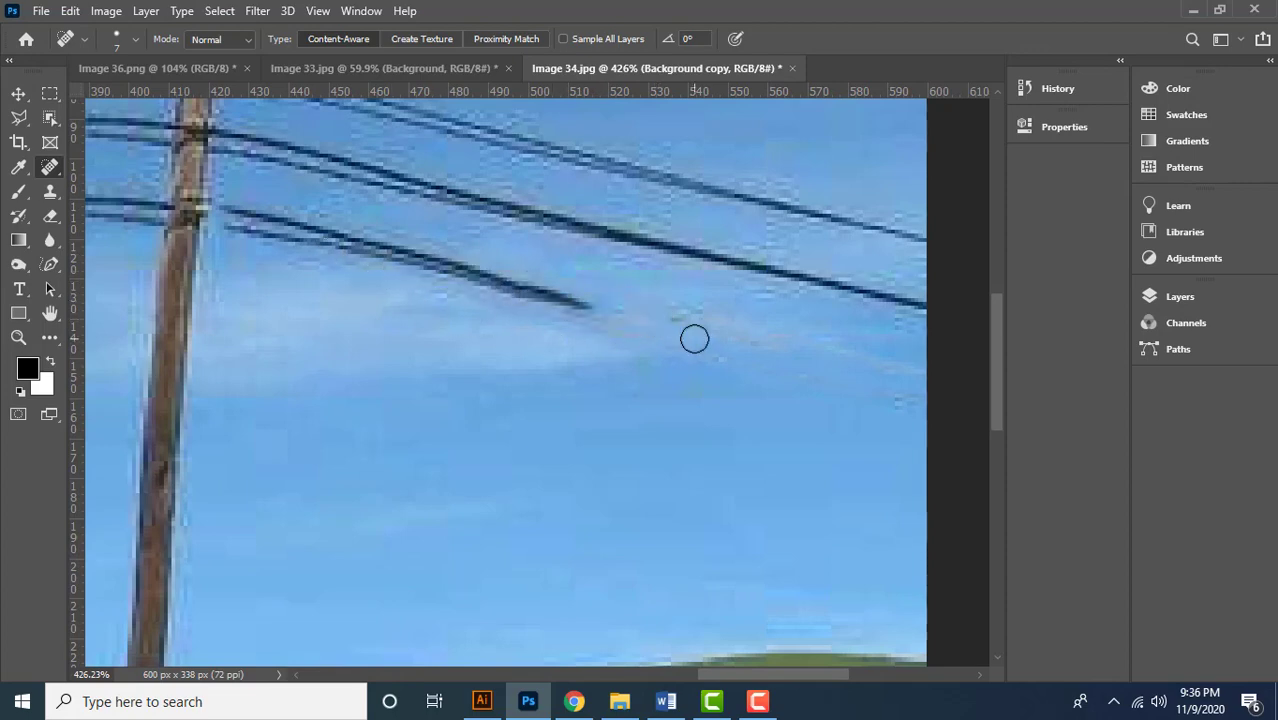
Reduce the healing brush to 6 px and paint repeated strokes along the remaining lowest line, working inward to the pole.
key("bracketleft")
left_click_drag(598, 312, 275, 220)
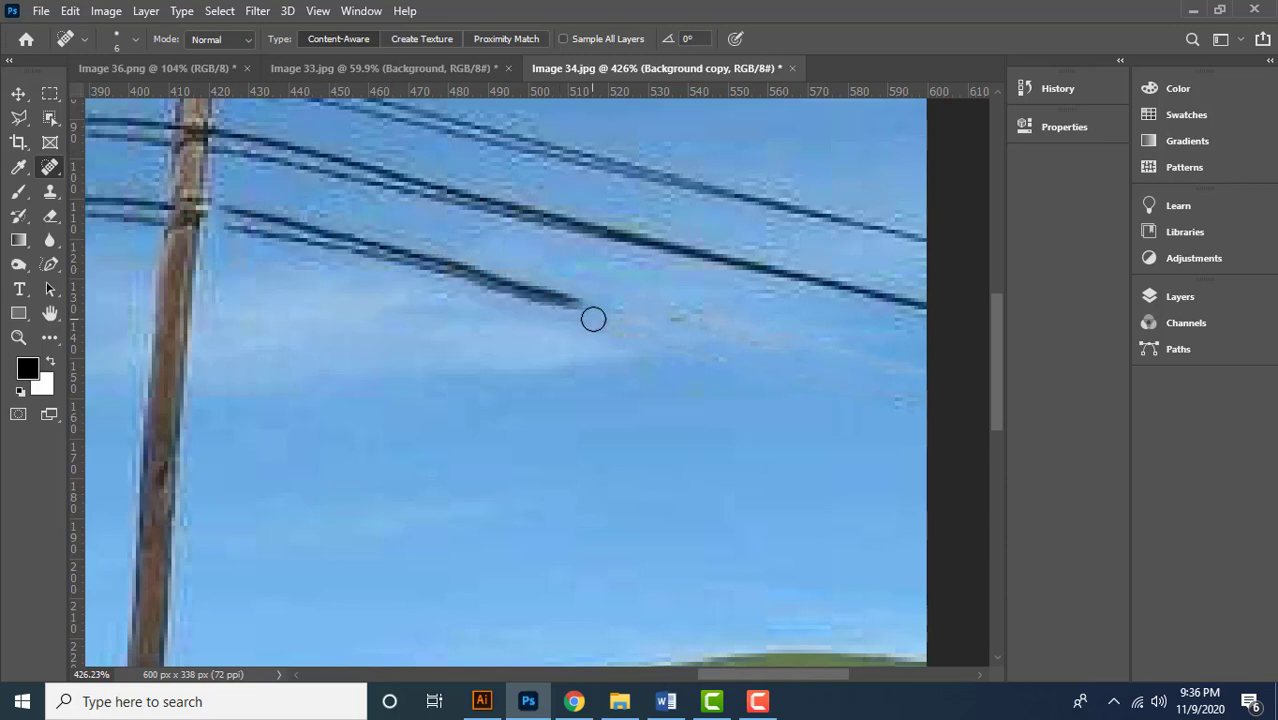
left_click_drag(584, 306, 406, 256)
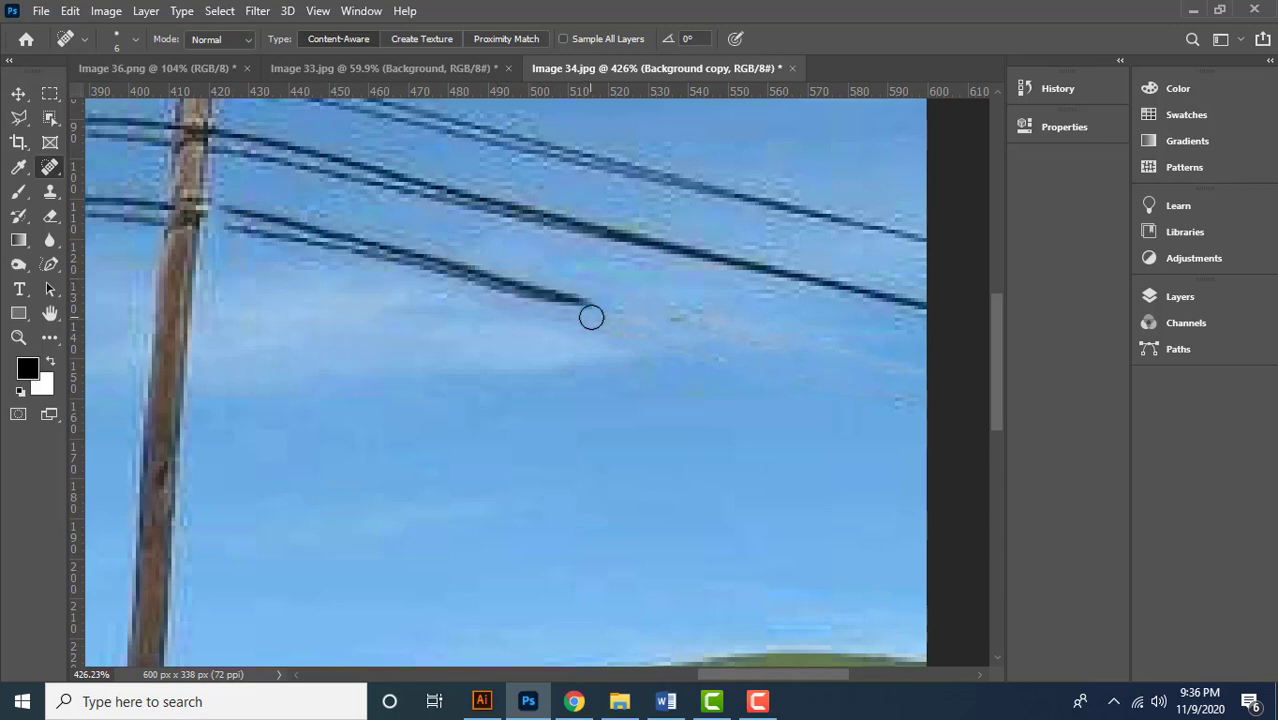
left_click_drag(596, 305, 425, 265)
left_click_drag(525, 280, 322, 246)
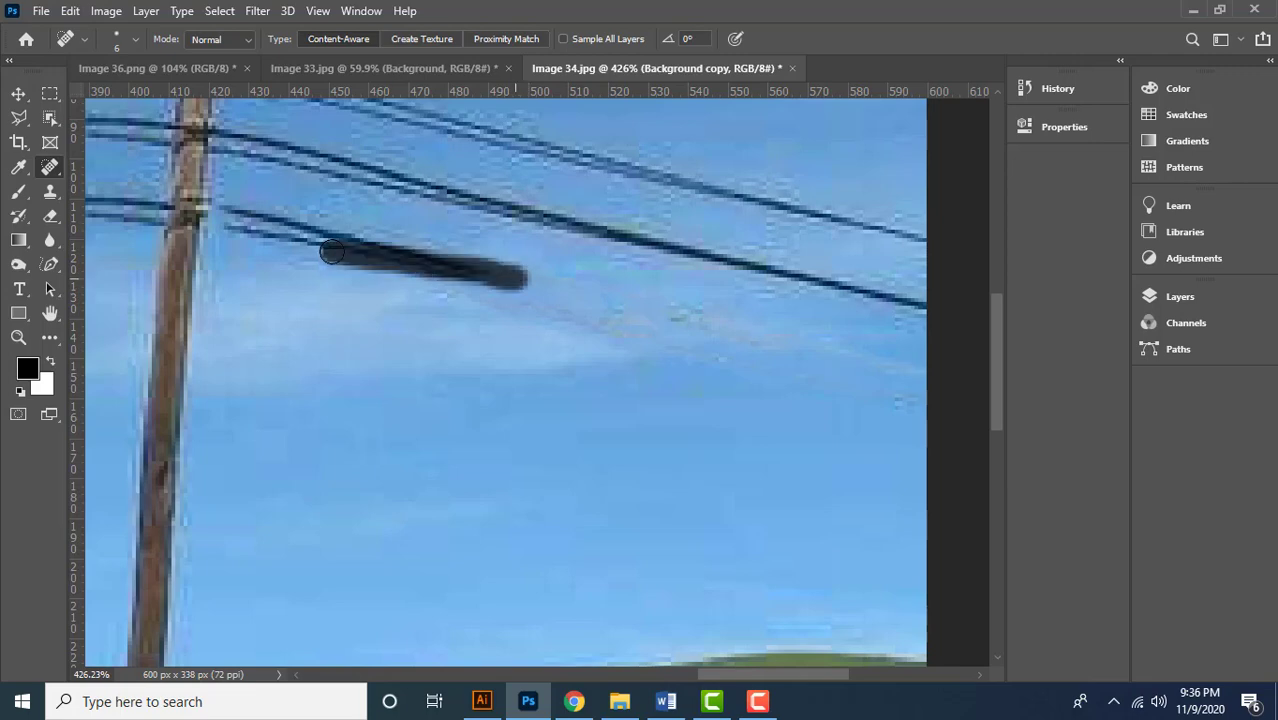
left_click_drag(447, 280, 335, 248)
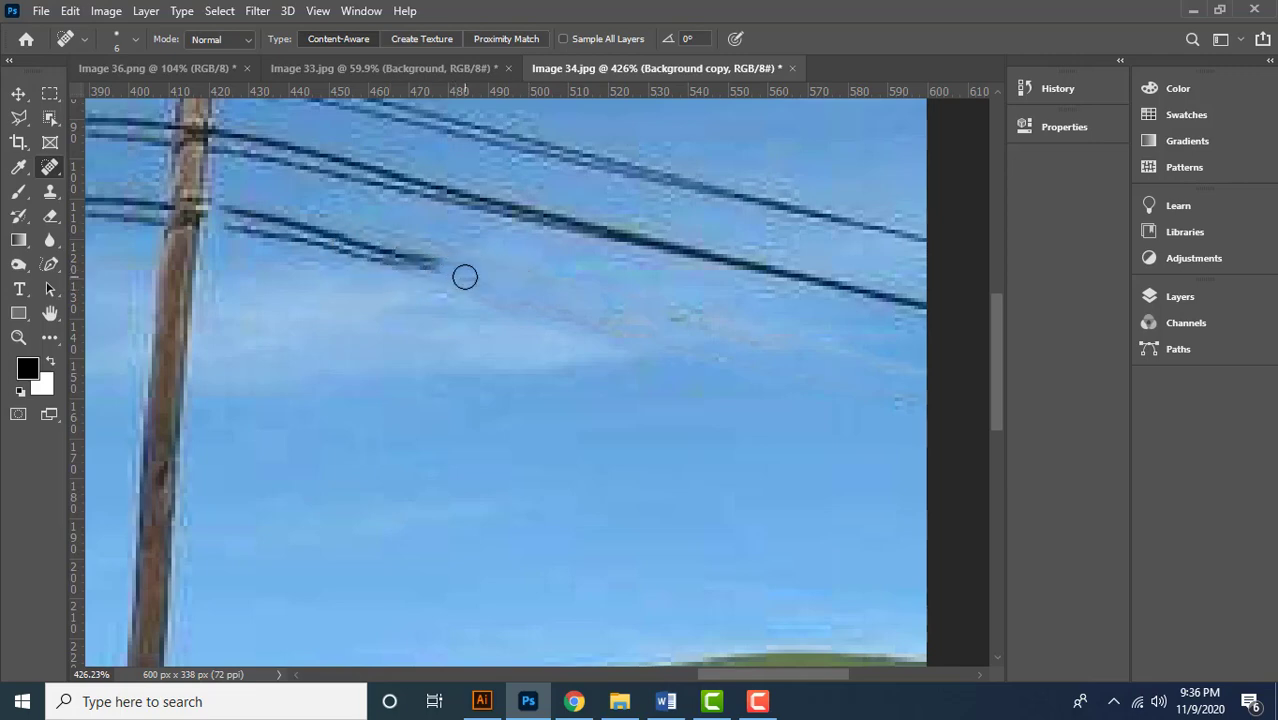
mouse_move(465, 277)
left_mouse_down()
mouse_move(356, 247)
mouse_move(499, 306)
mouse_move(478, 272)
mouse_move(414, 250)
left_mouse_up()
left_click_drag(573, 302, 400, 265)
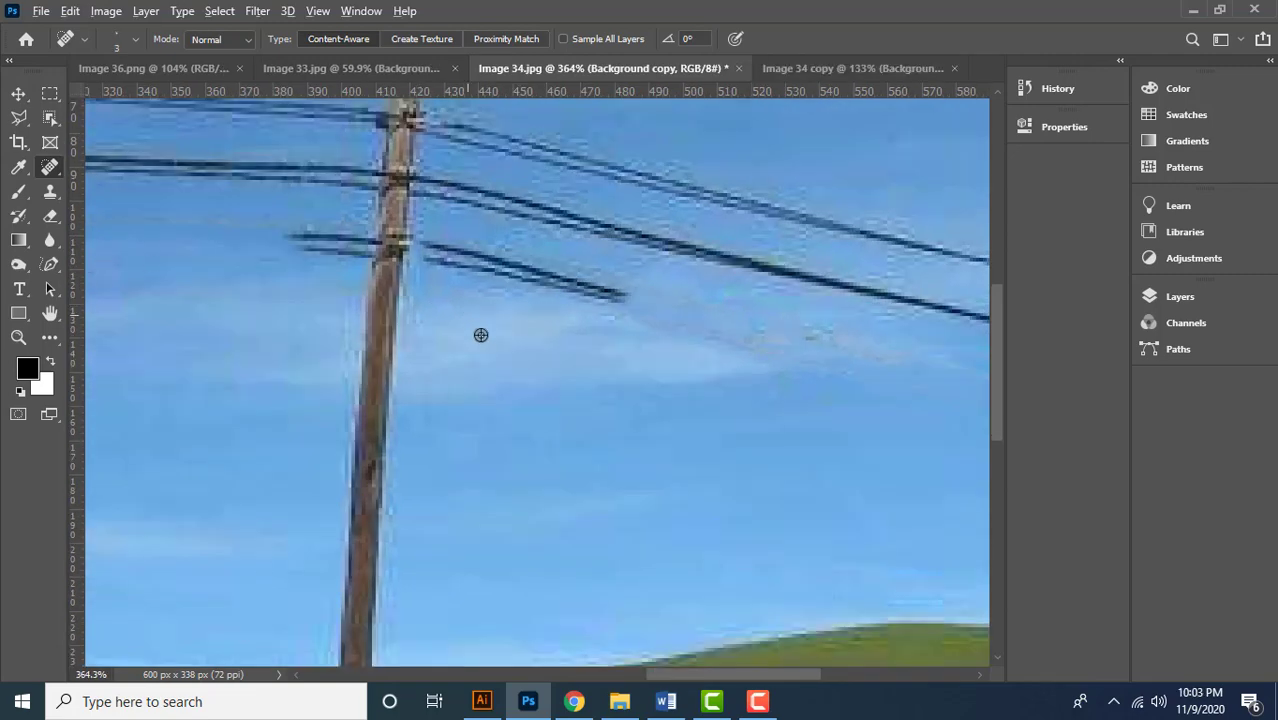
Use Content-Aware Move in Move mode to cover the upper power lines left of the pole with sky from below, and deselect.
scroll(479, 334, "down", 5)
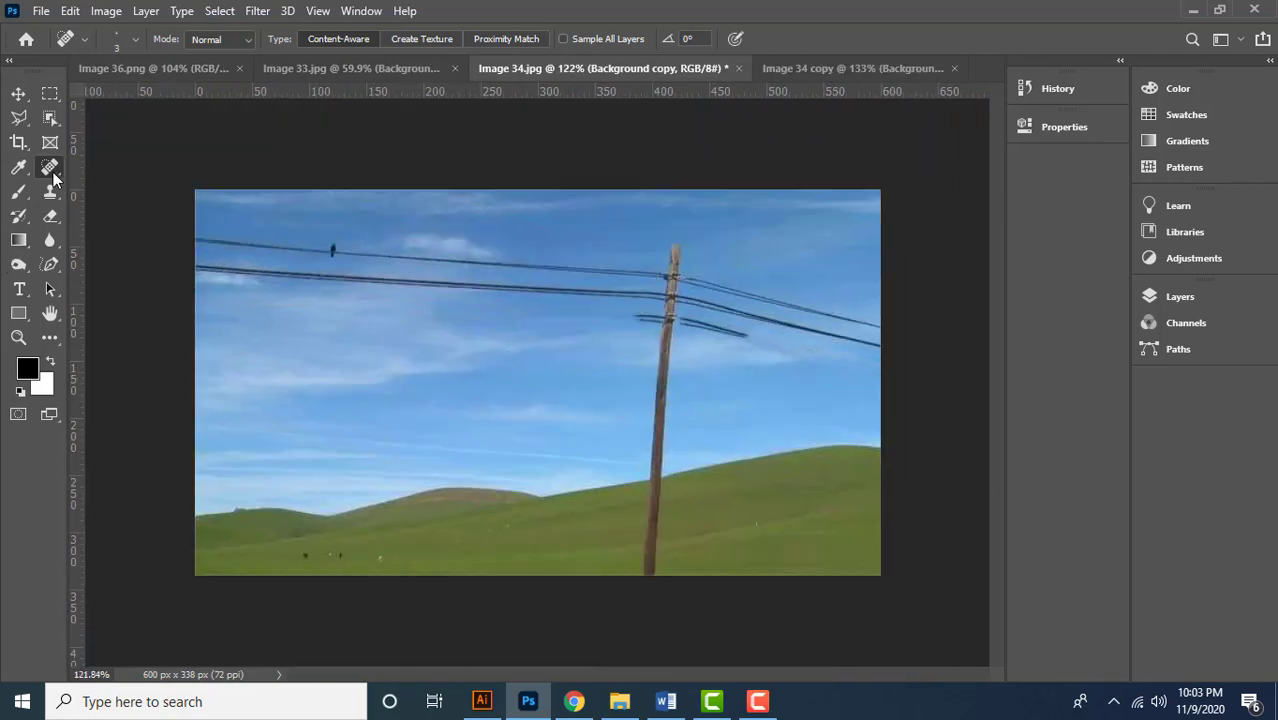
right_click(51, 170)
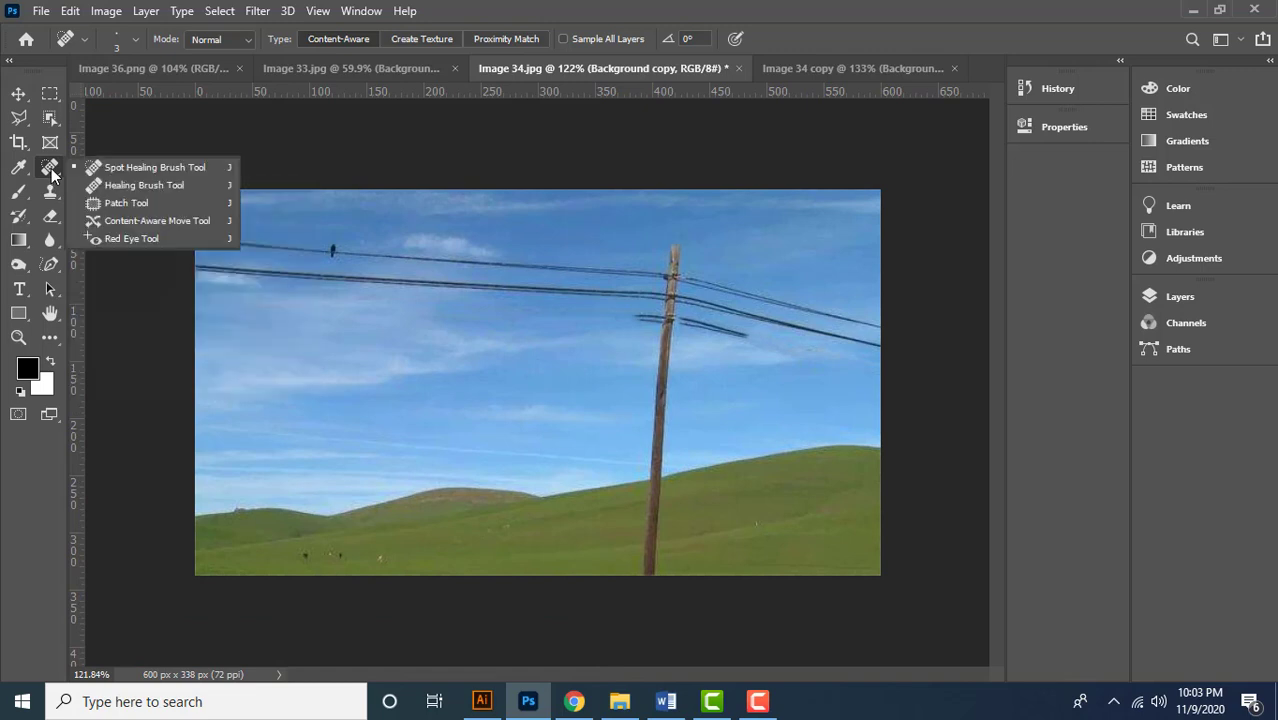
left_click(184, 222)
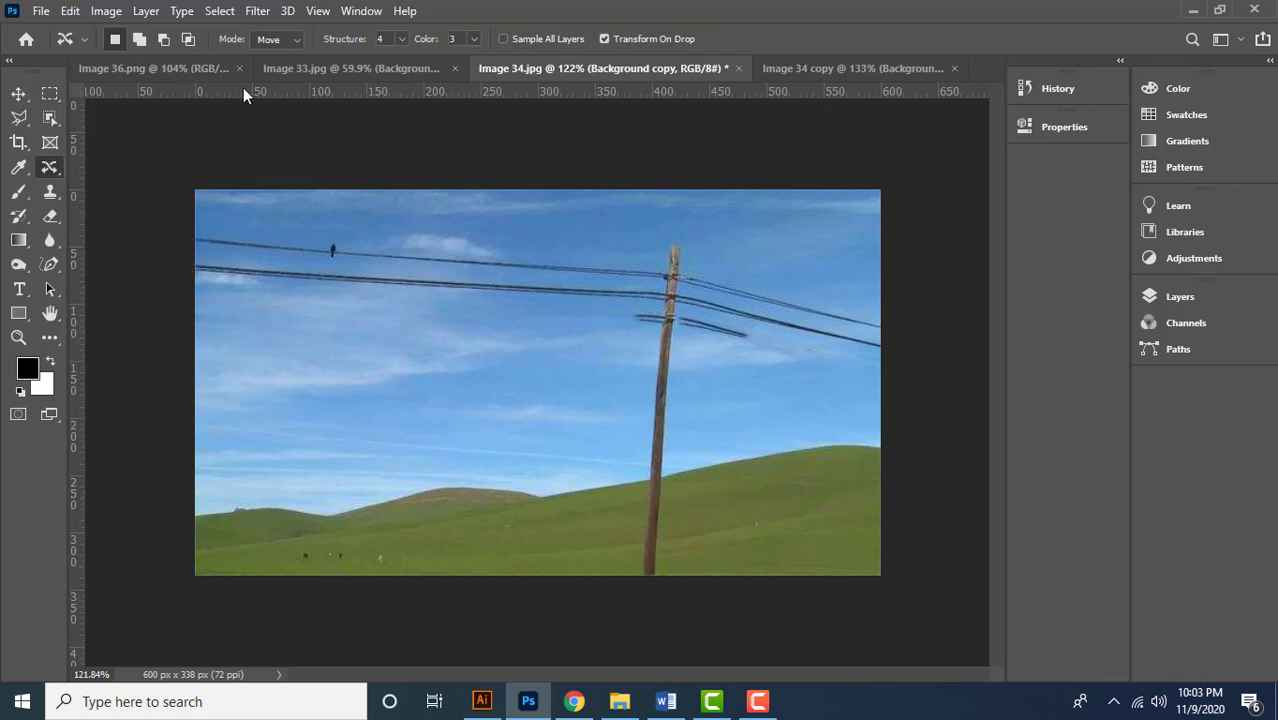
left_click(277, 39)
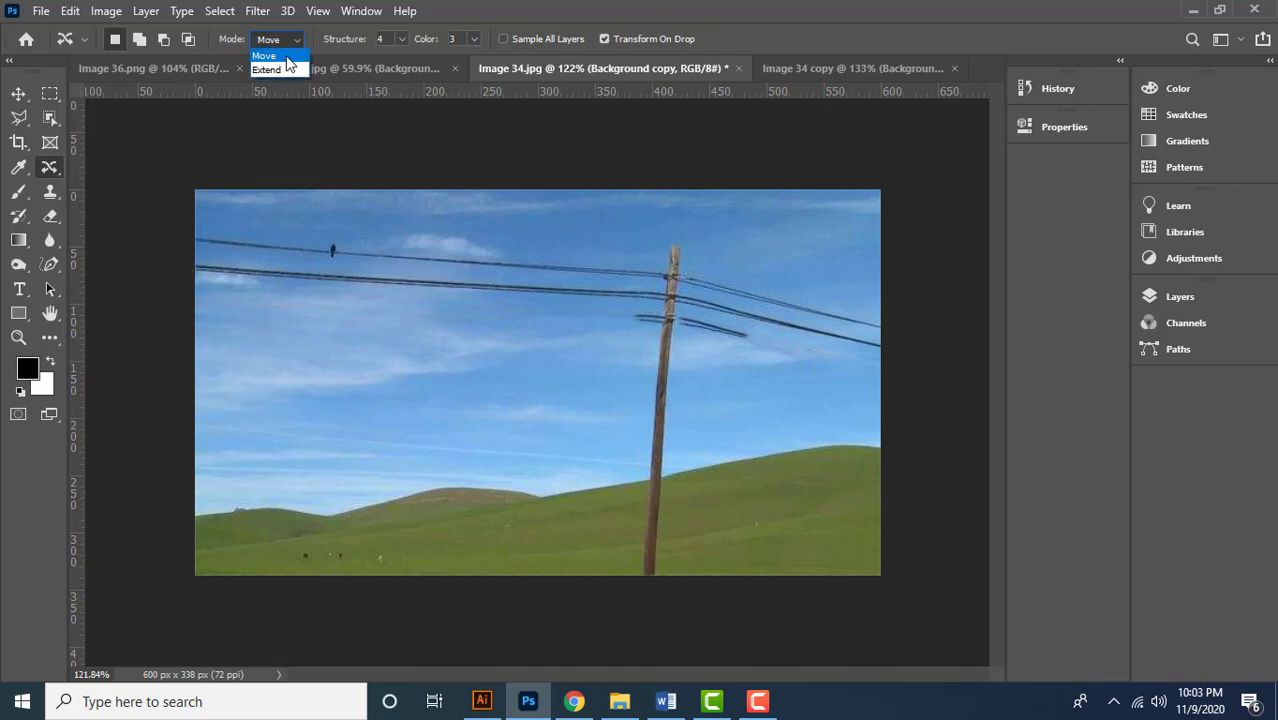
left_click(285, 59)
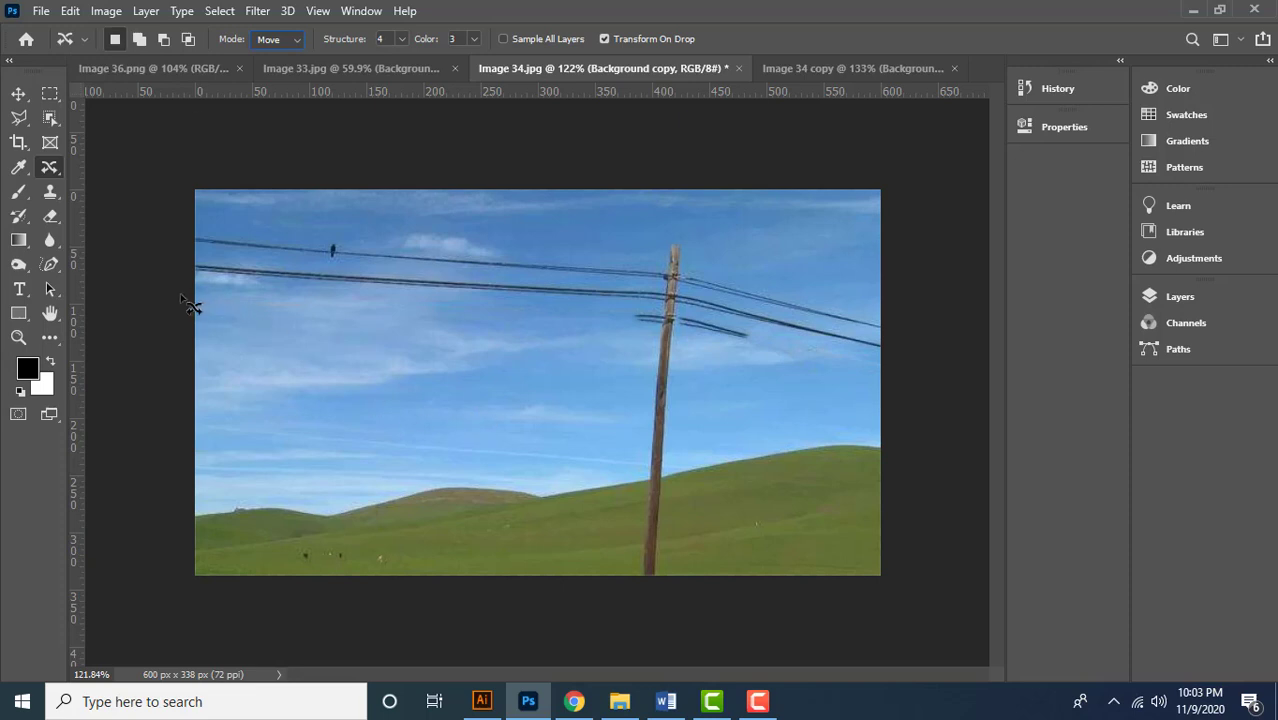
mouse_move(181, 295)
left_mouse_down()
mouse_move(494, 308)
mouse_move(591, 330)
mouse_move(627, 364)
mouse_move(420, 383)
mouse_move(212, 367)
mouse_move(171, 338)
mouse_move(165, 319)
mouse_move(193, 296)
left_mouse_up()
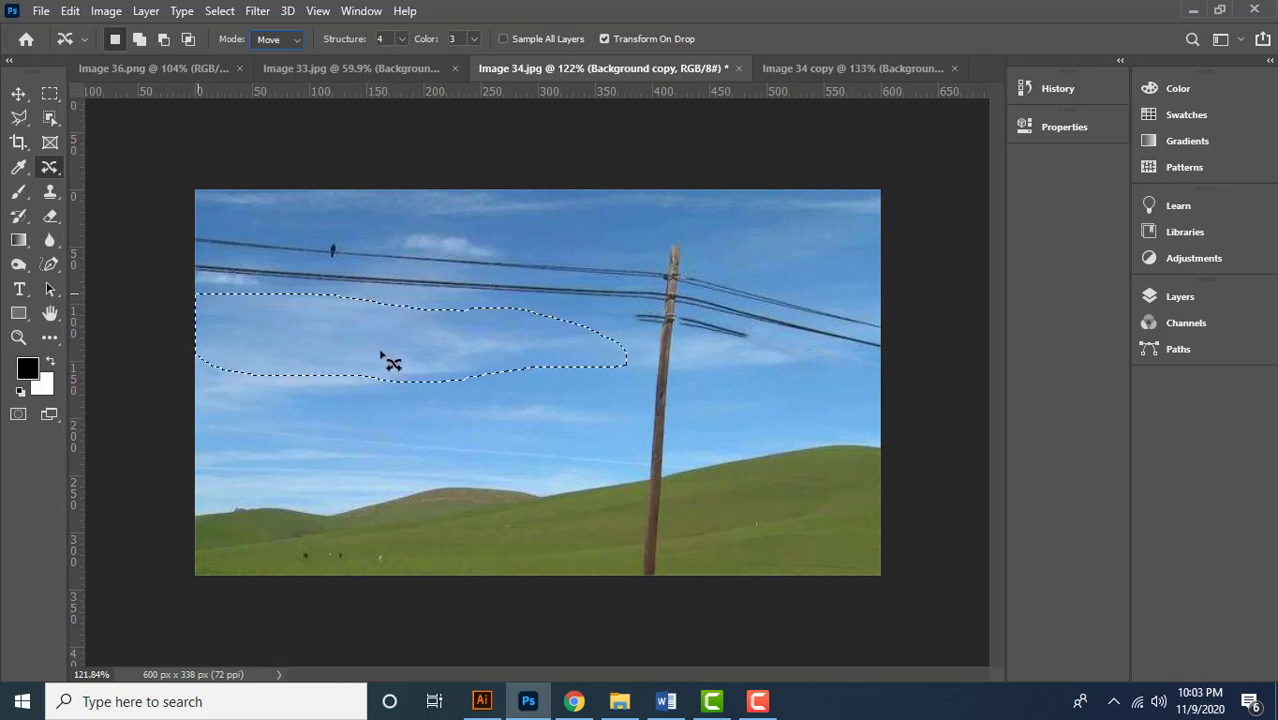
left_click_drag(359, 350, 353, 285)
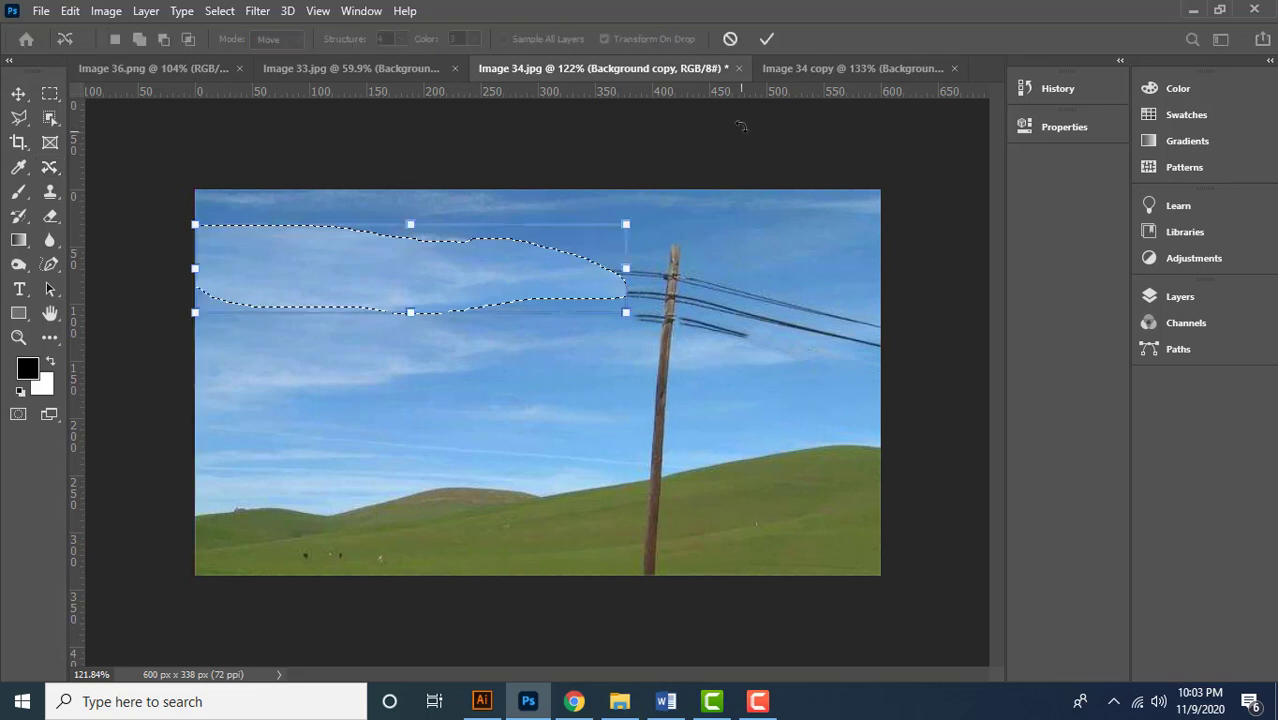
left_click(772, 42)
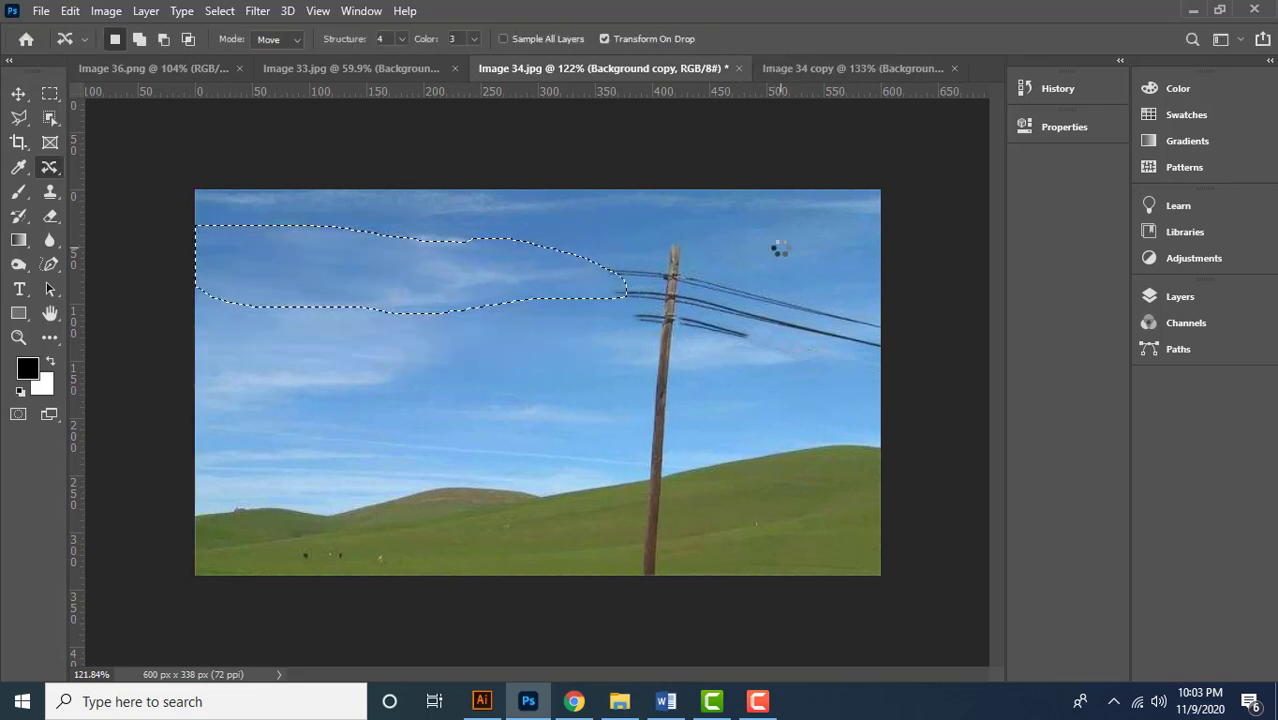
key("ctrl+d")
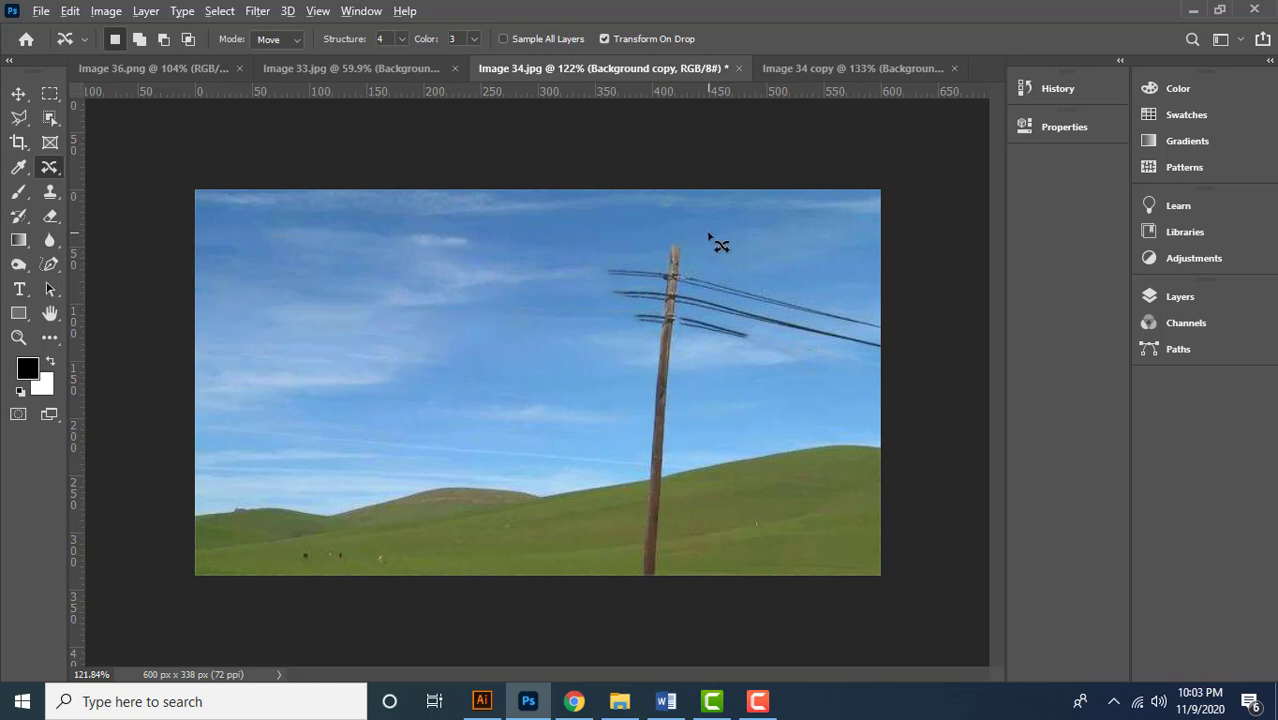
Outline the sky below the lines right of the pole, move it up over the power lines, and deselect.
scroll(560, 400, "up", 1)
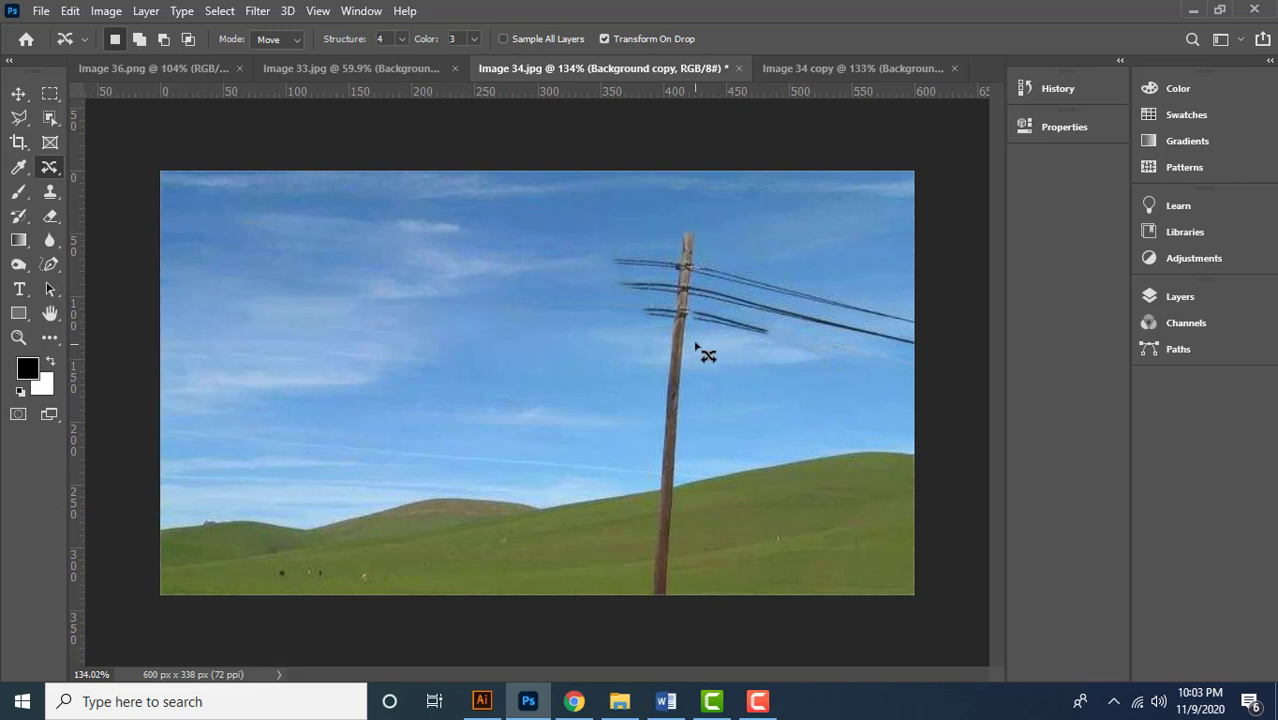
mouse_move(694, 334)
left_mouse_down()
mouse_move(899, 372)
mouse_move(927, 386)
mouse_move(932, 407)
mouse_move(883, 426)
mouse_move(754, 405)
mouse_move(698, 383)
mouse_move(693, 335)
left_mouse_up()
mouse_move(822, 397)
left_mouse_down()
mouse_move(819, 319)
mouse_move(814, 338)
left_mouse_up()
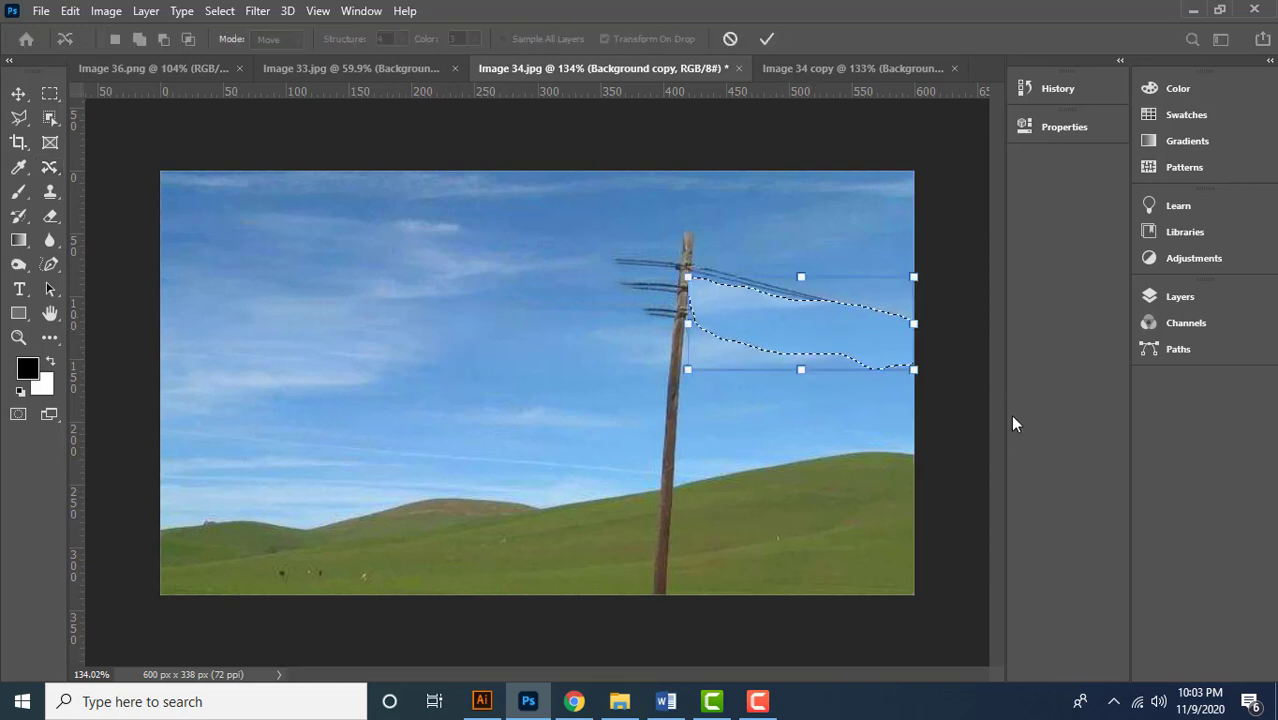
key("Return")
key("ctrl+d")
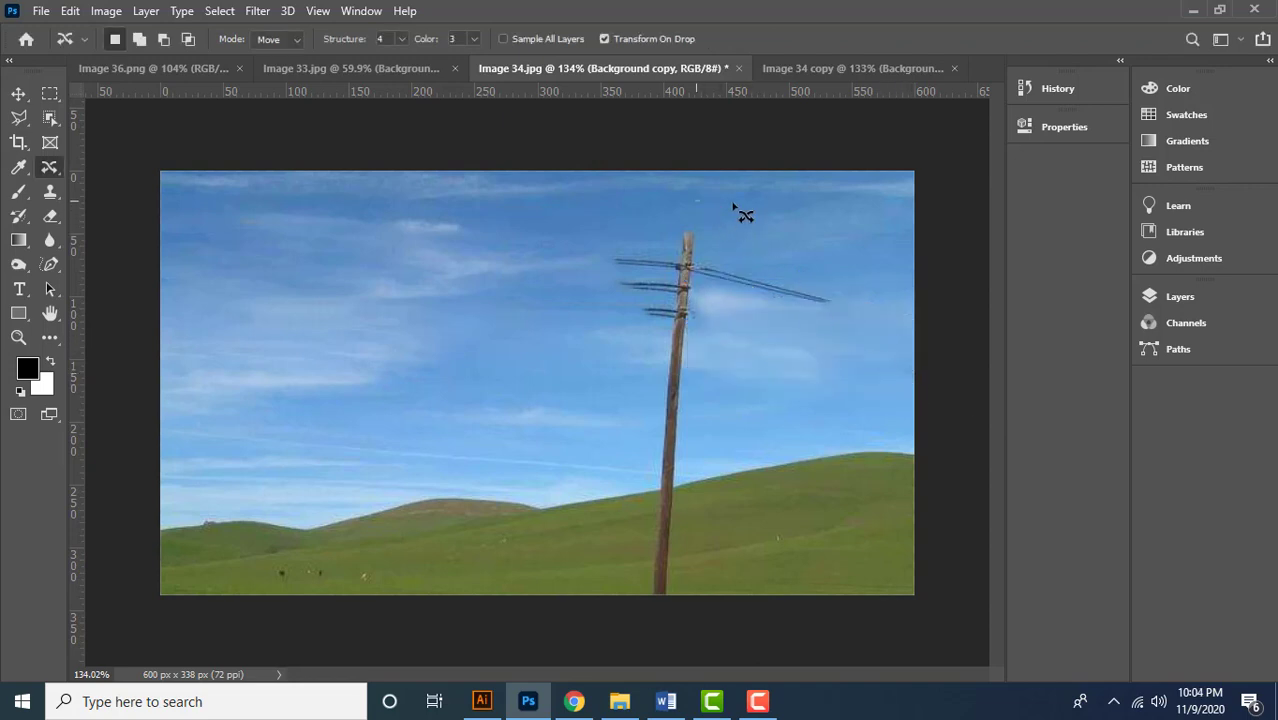
Move a patch of upper sky down over the remaining top line right of the pole and deselect.
mouse_move(733, 207)
left_mouse_down()
mouse_move(887, 229)
mouse_move(897, 248)
mouse_move(891, 268)
mouse_move(848, 271)
mouse_move(724, 248)
left_mouse_up()
left_click_drag(694, 207, 696, 208)
left_click_drag(820, 250, 803, 302)
left_click_drag(897, 323, 896, 338)
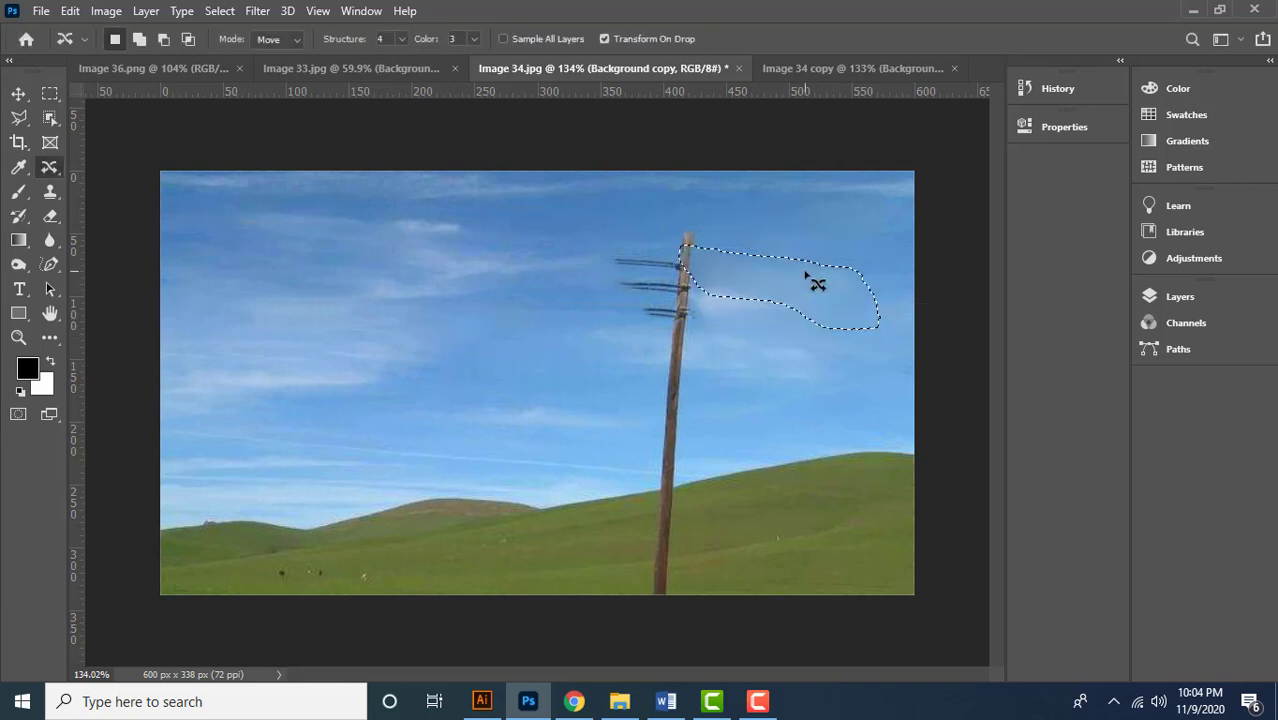
key("ctrl+d")
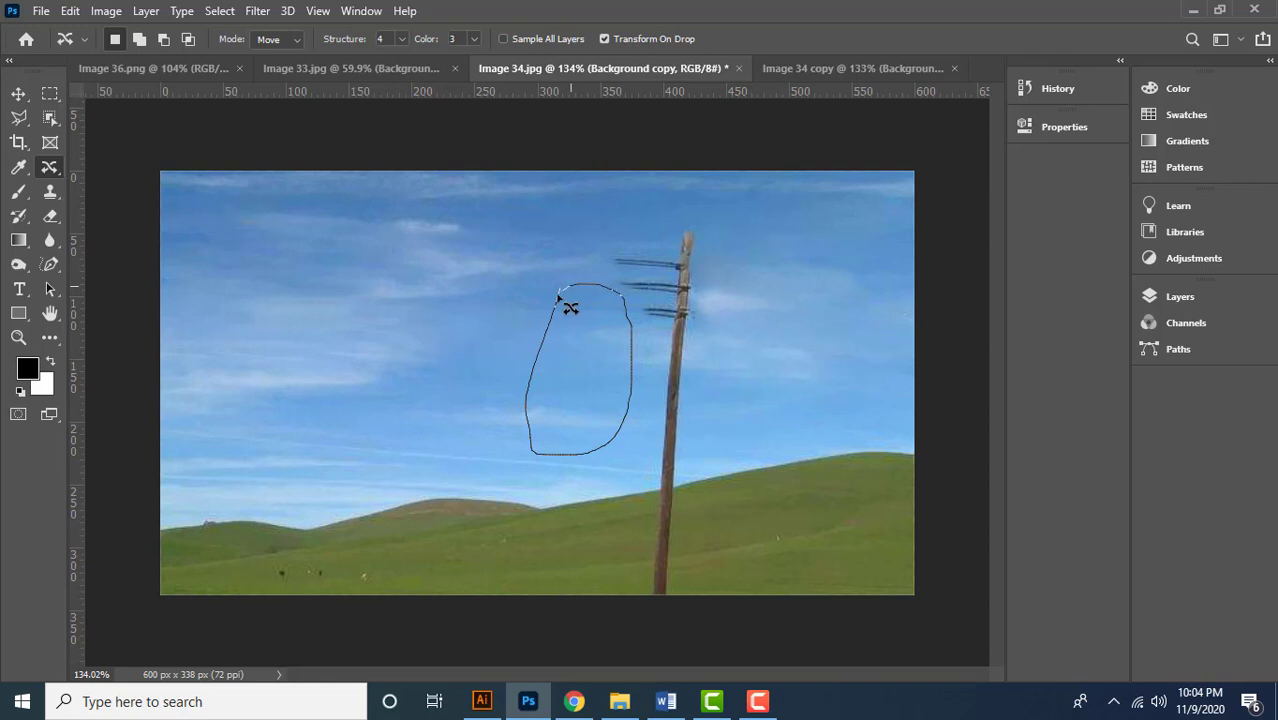
Outline the open sky left of the pole and move that patch over the pole's middle section.
left_click_drag(568, 306, 561, 298)
left_click_drag(600, 401, 677, 399)
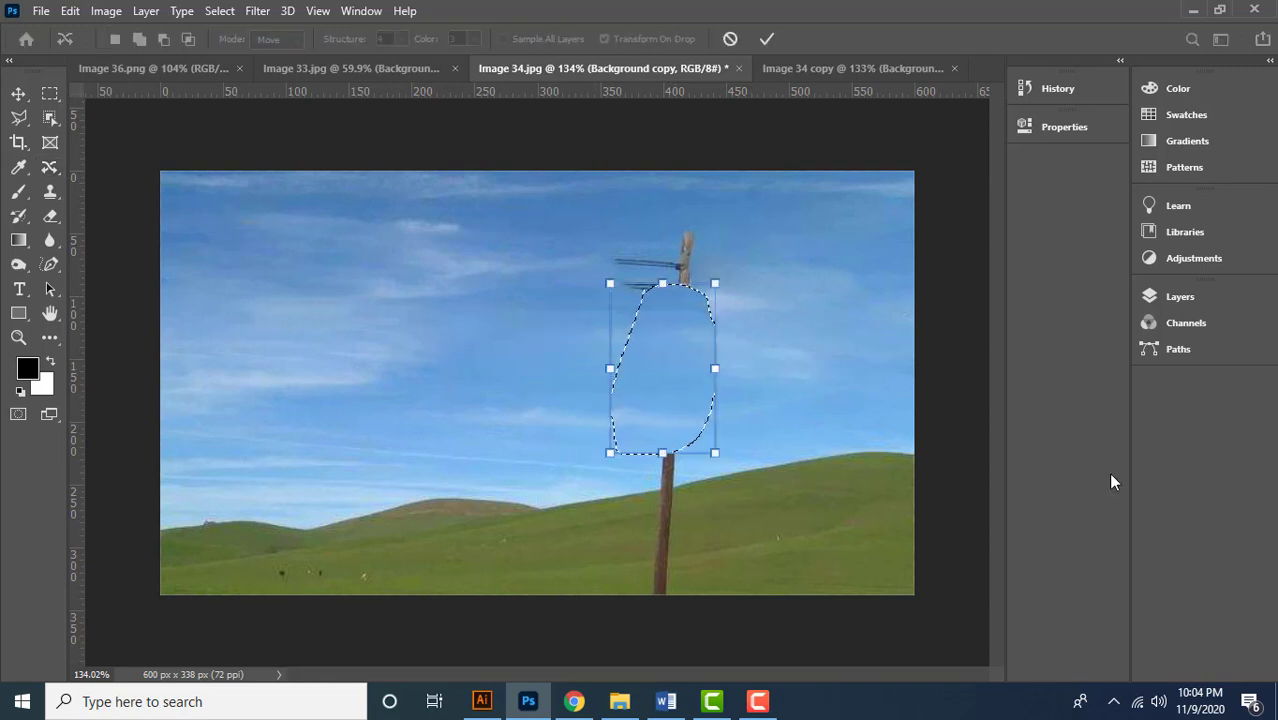
key("Return")
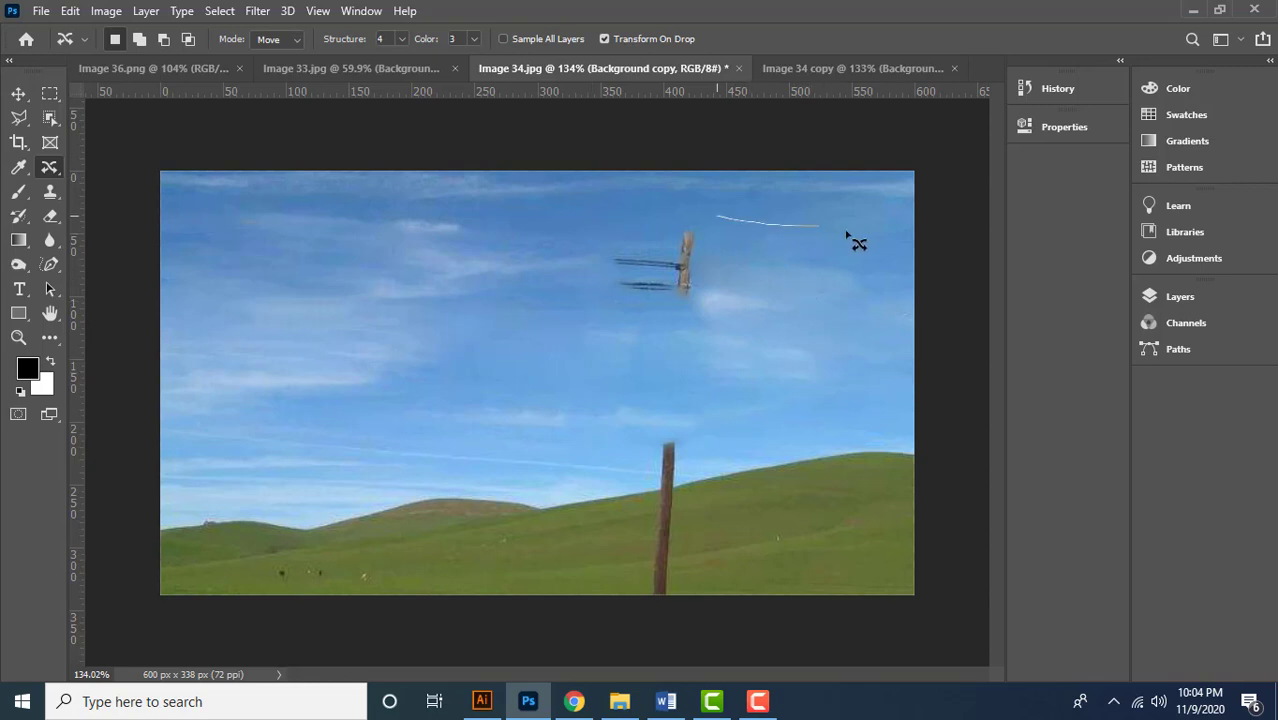
Move sky from the right over the pole's top and attached line stubs, and patch out the stray line fragment beside it.
left_click_drag(711, 238, 712, 230)
left_click_drag(812, 270, 696, 276)
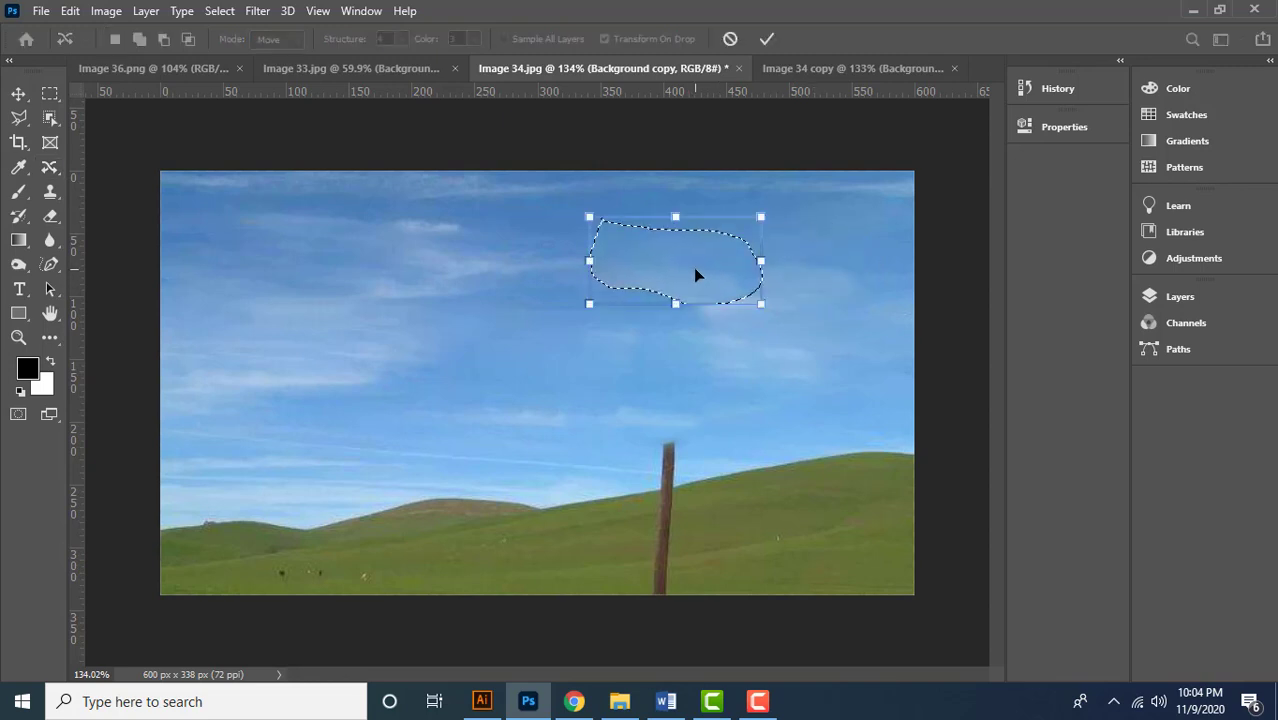
key("Return")
left_click(828, 290)
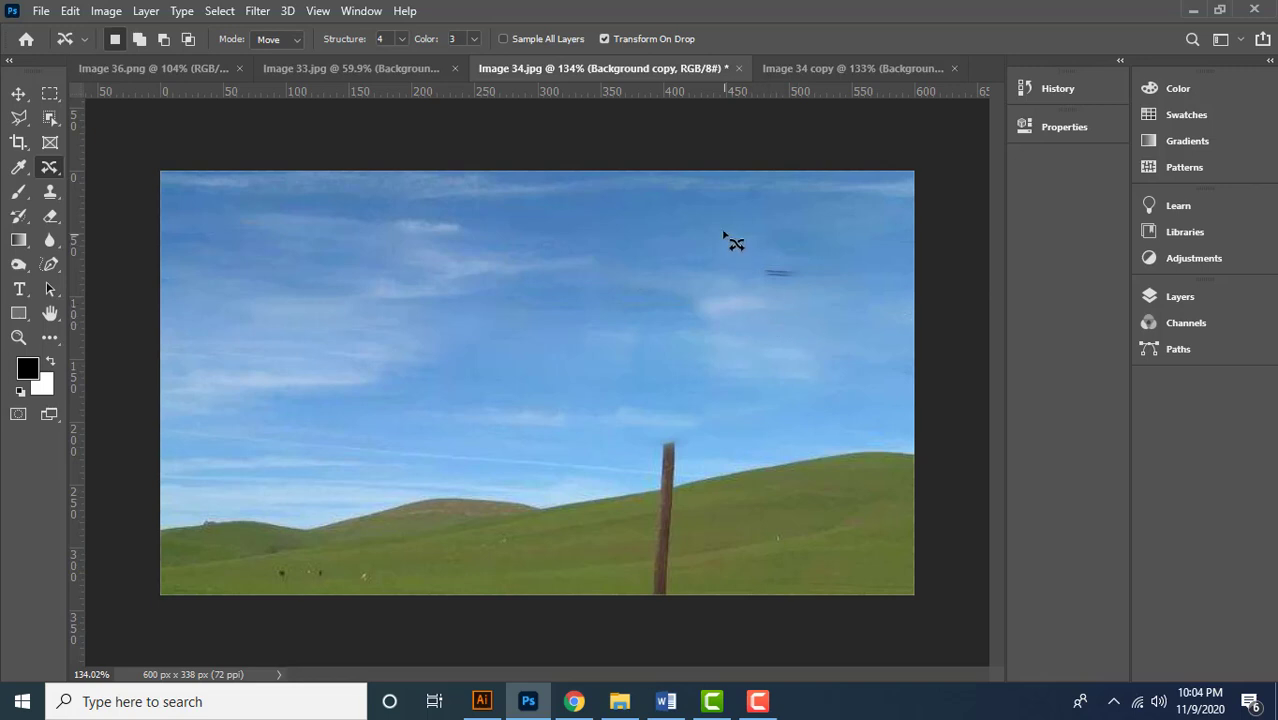
mouse_move(812, 262)
left_mouse_down()
mouse_move(796, 251)
mouse_move(793, 277)
left_mouse_up()
left_click(765, 334)
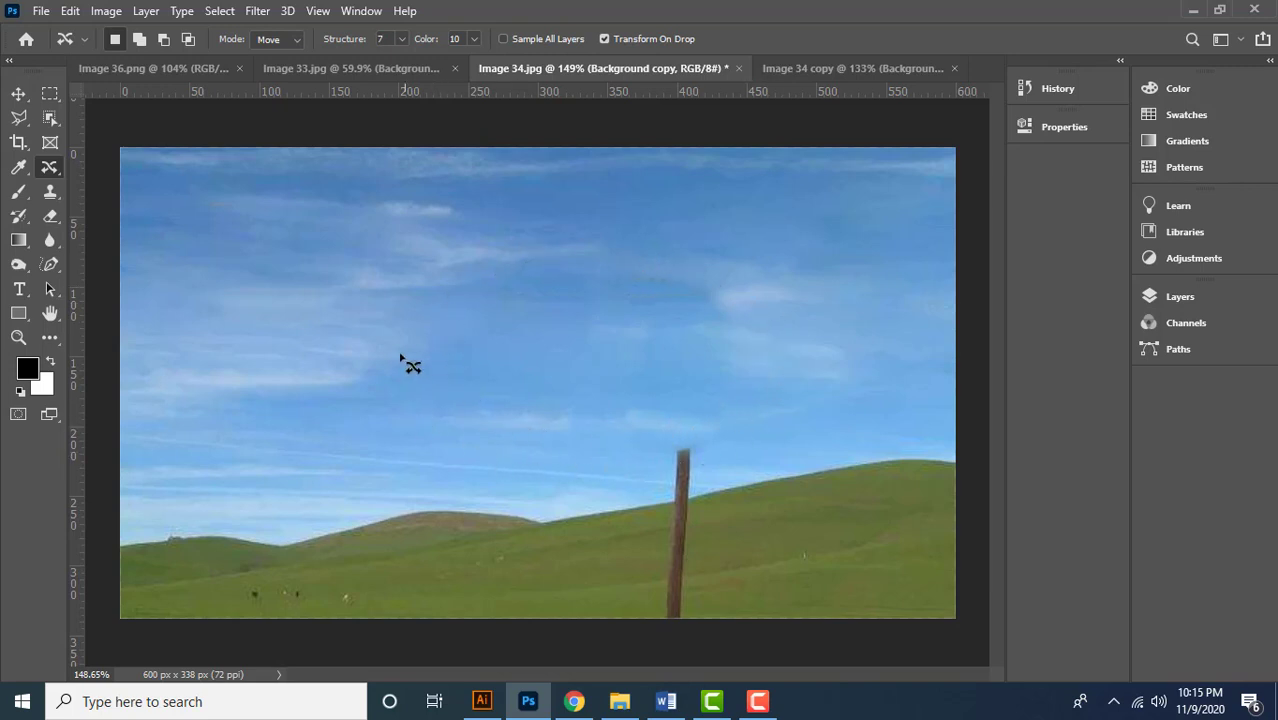
Choose the Clone Stamp tool with a brush size of 100 px.
scroll(630, 382, "up", 1)
scroll(648, 355, "down", 2)
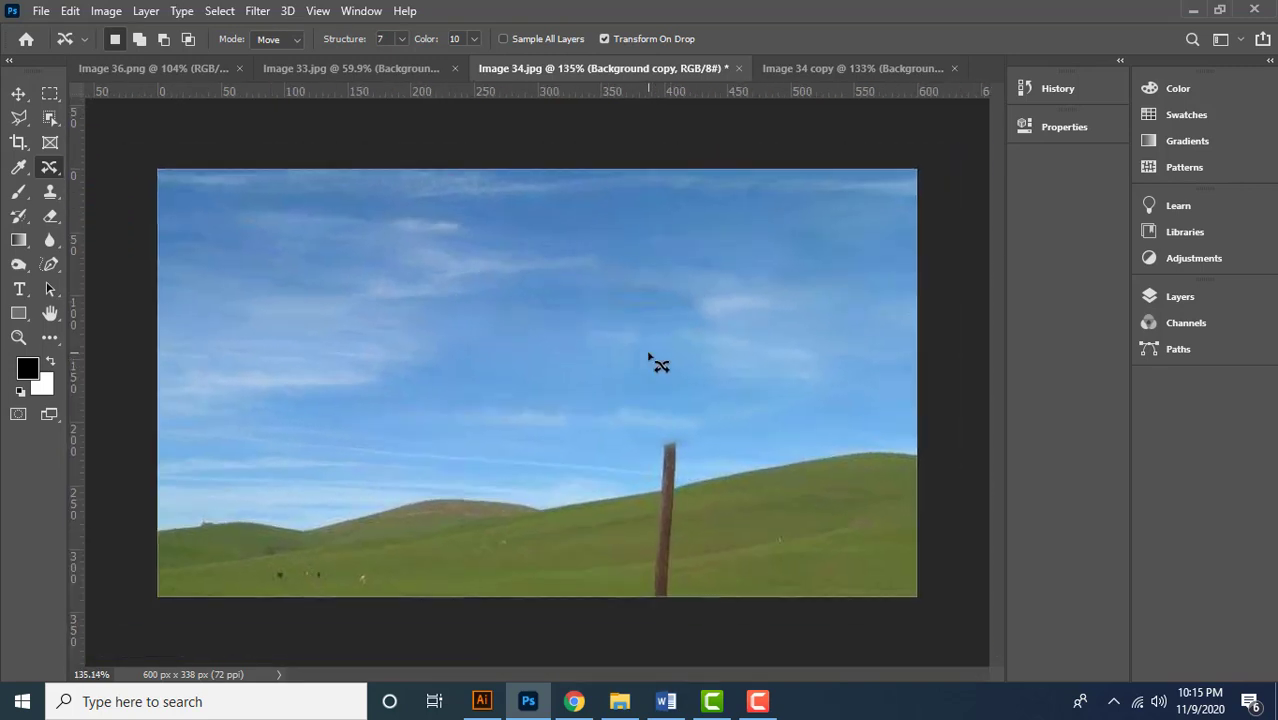
left_click(50, 192)
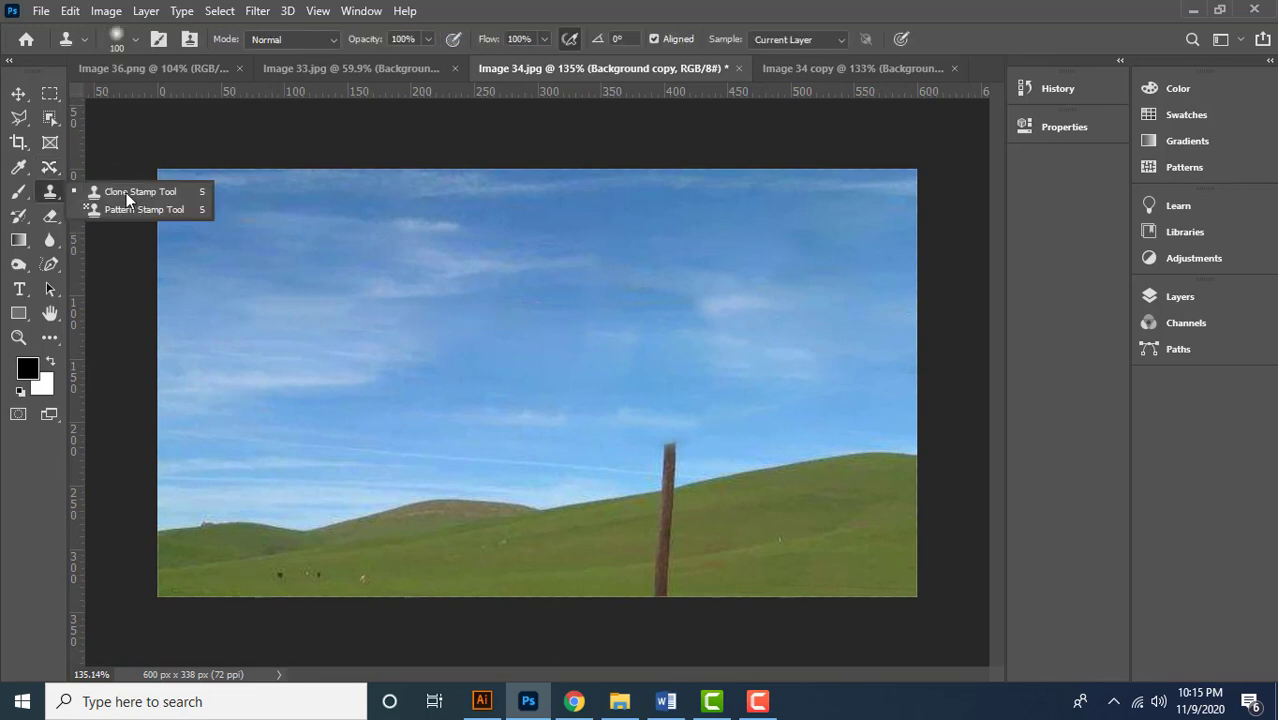
left_click(129, 190)
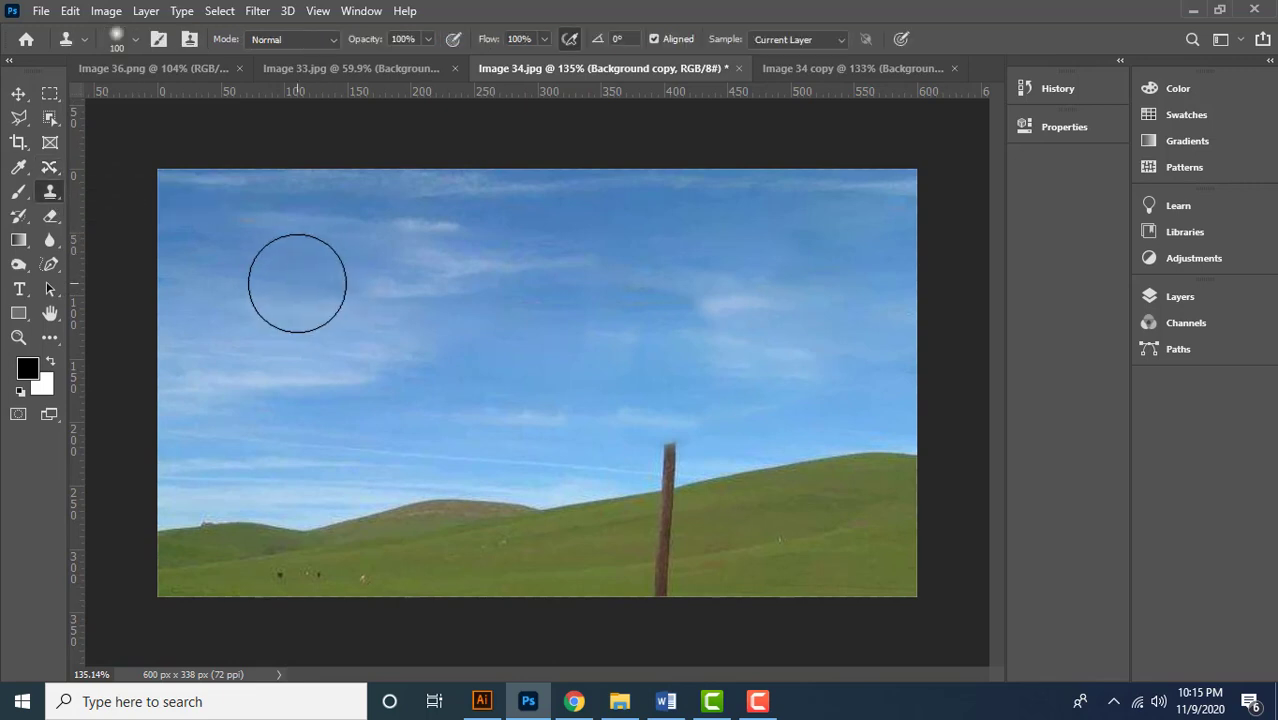
key("bracketleft")
key("bracketright")
key("bracketright")
key("bracketright")
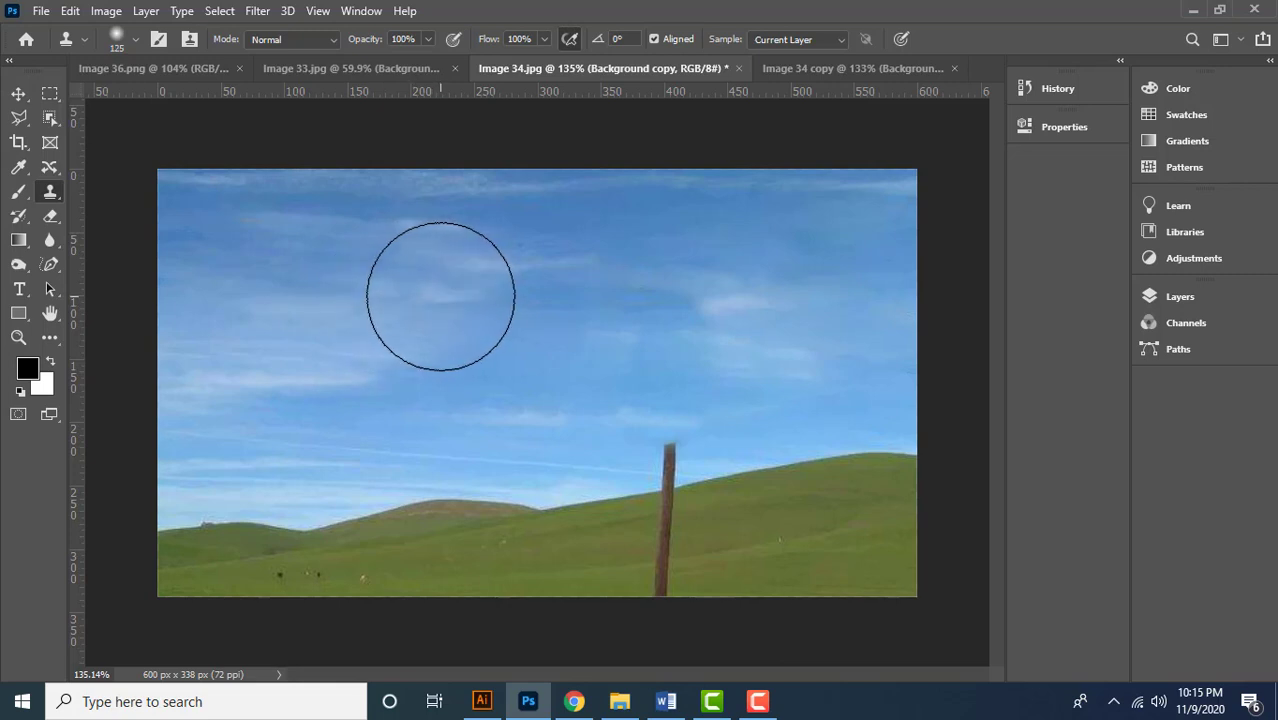
key("bracketleft")
key("bracketleft")
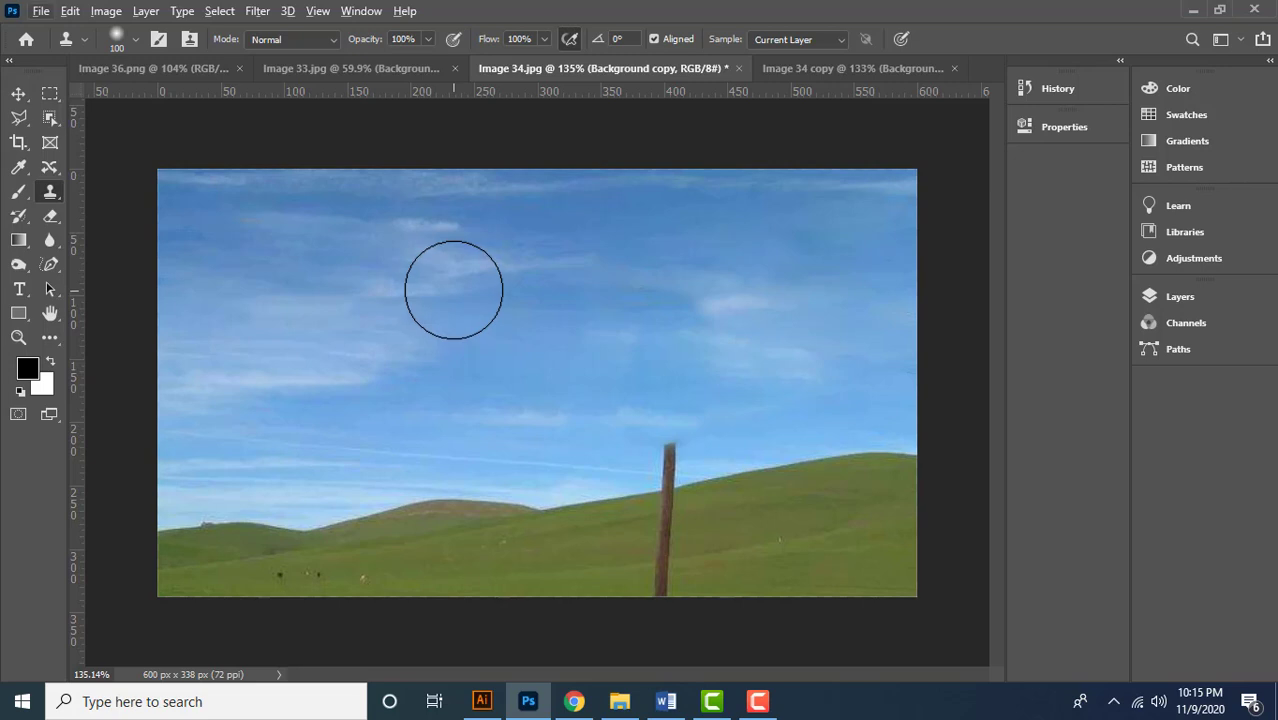
Clone lightly clouded sky samples over the uneven patches across the middle of the sky.
left_click(460, 290, "alt")
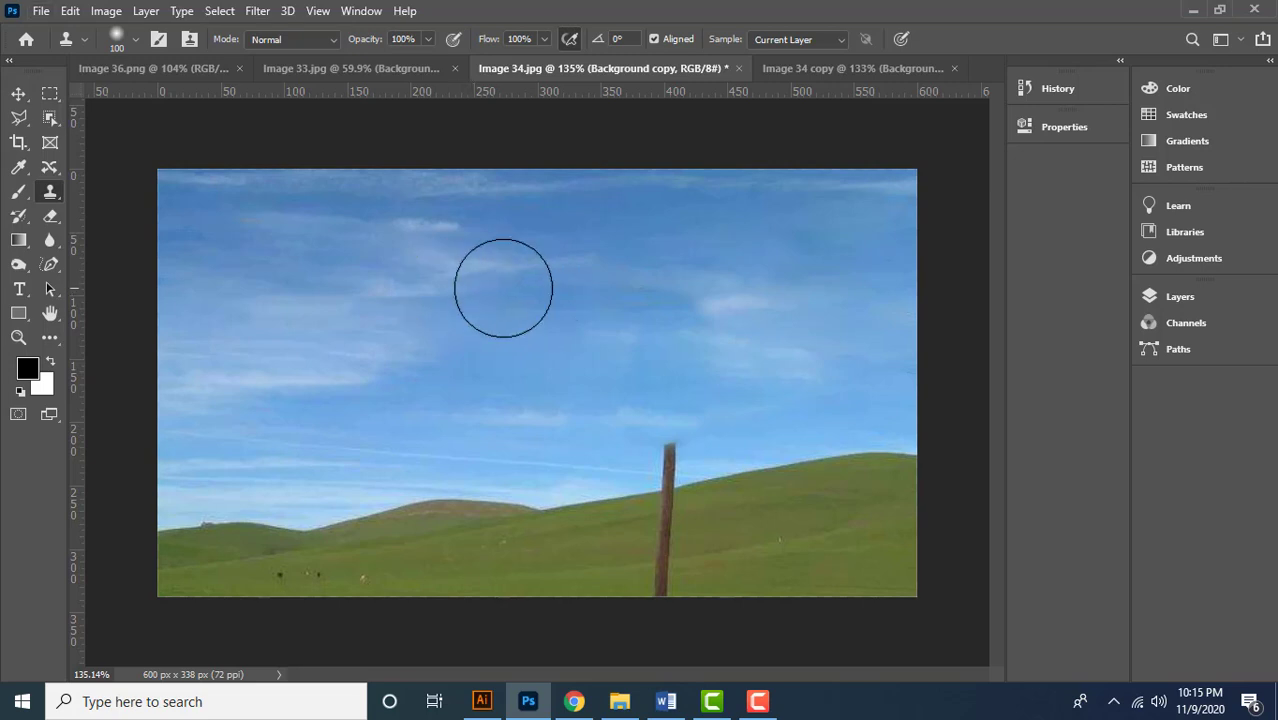
left_click(633, 271, "alt")
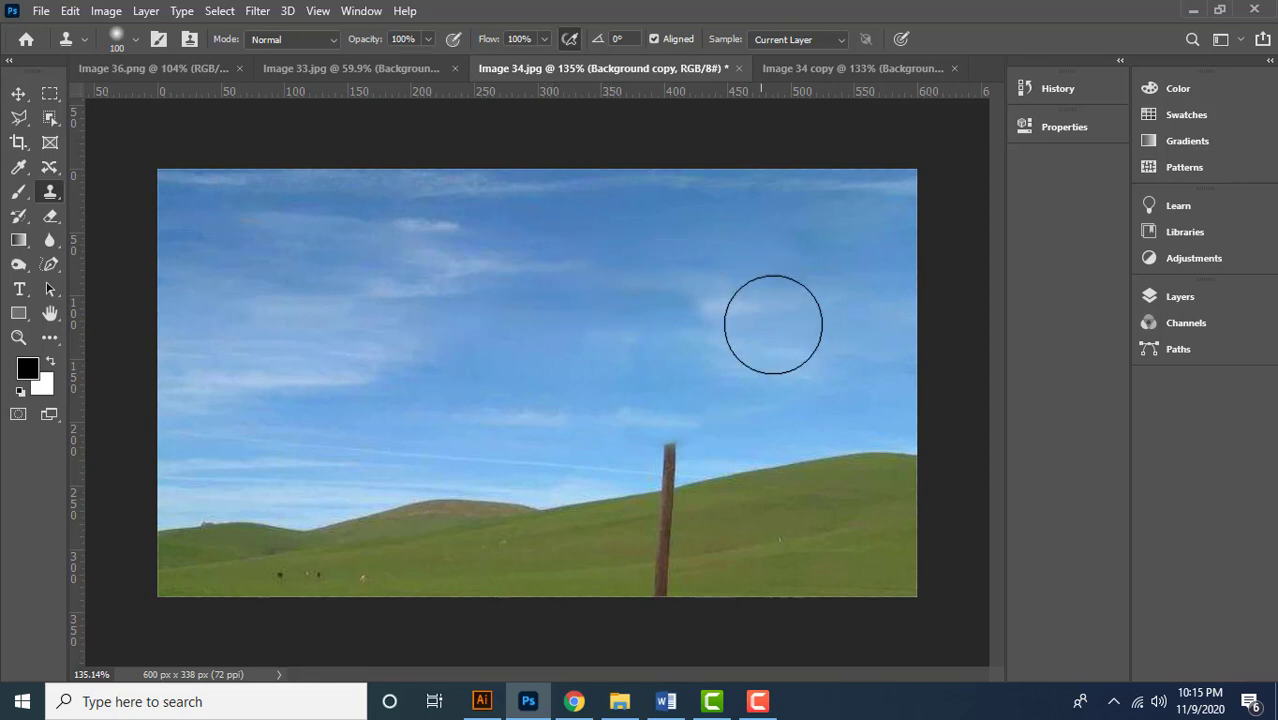
left_click(442, 354, "alt")
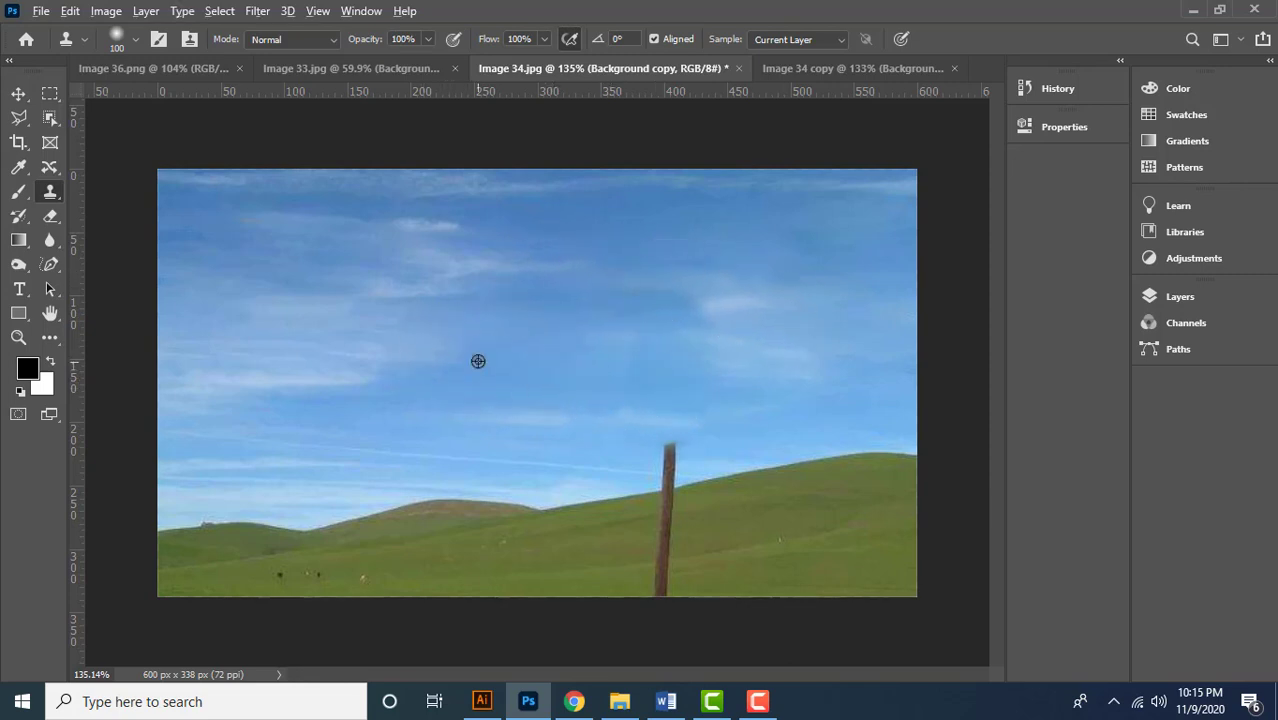
left_click(462, 356, "alt")
mouse_move(510, 354)
left_mouse_down()
mouse_move(564, 361)
mouse_move(556, 354)
left_mouse_up()
left_click(414, 356, "alt")
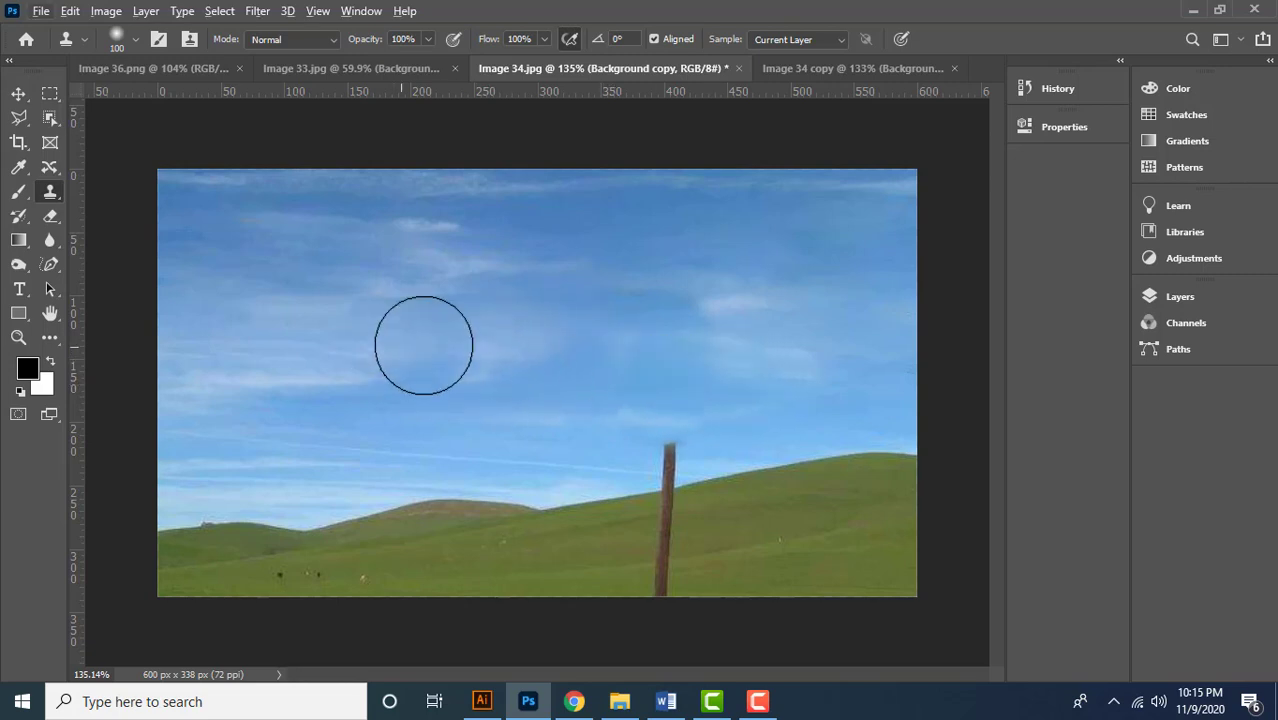
mouse_move(574, 358)
left_mouse_down()
mouse_move(590, 337)
mouse_move(576, 334)
mouse_move(636, 328)
left_mouse_up()
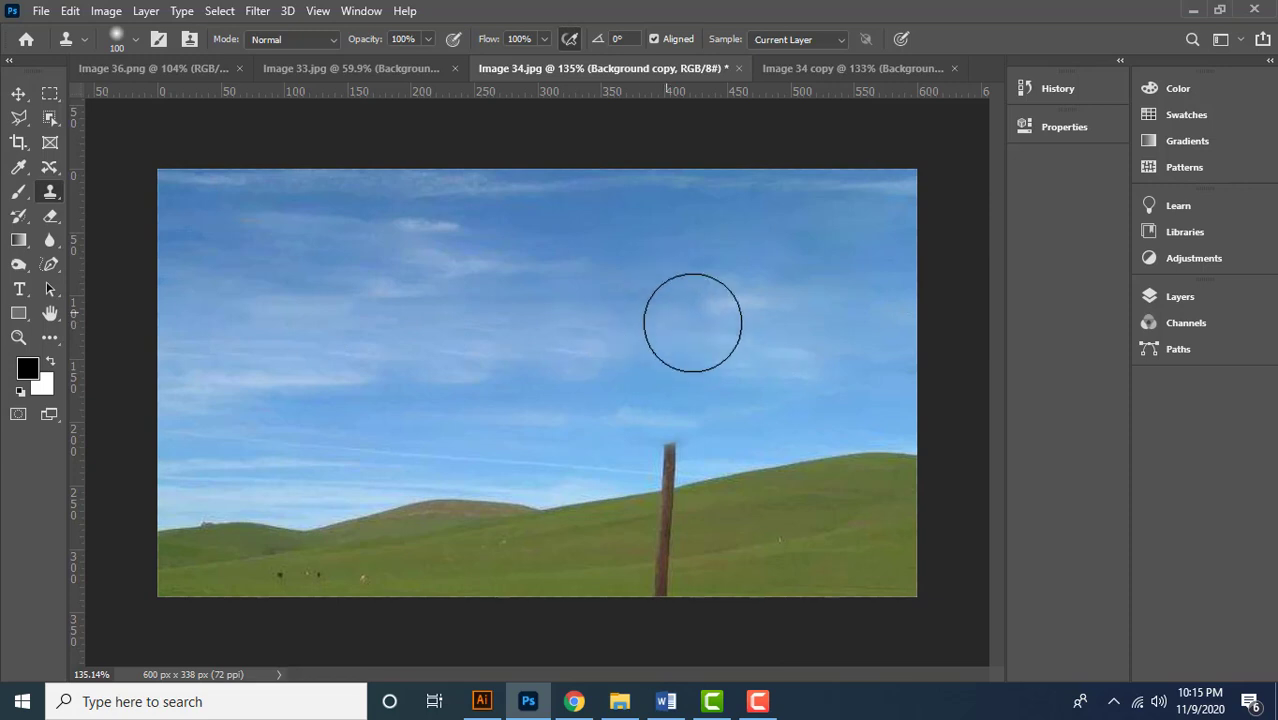
Clone nearby sky around the small cloud above the pole to blend its edges, and undo the last stroke.
left_click(673, 323, "alt")
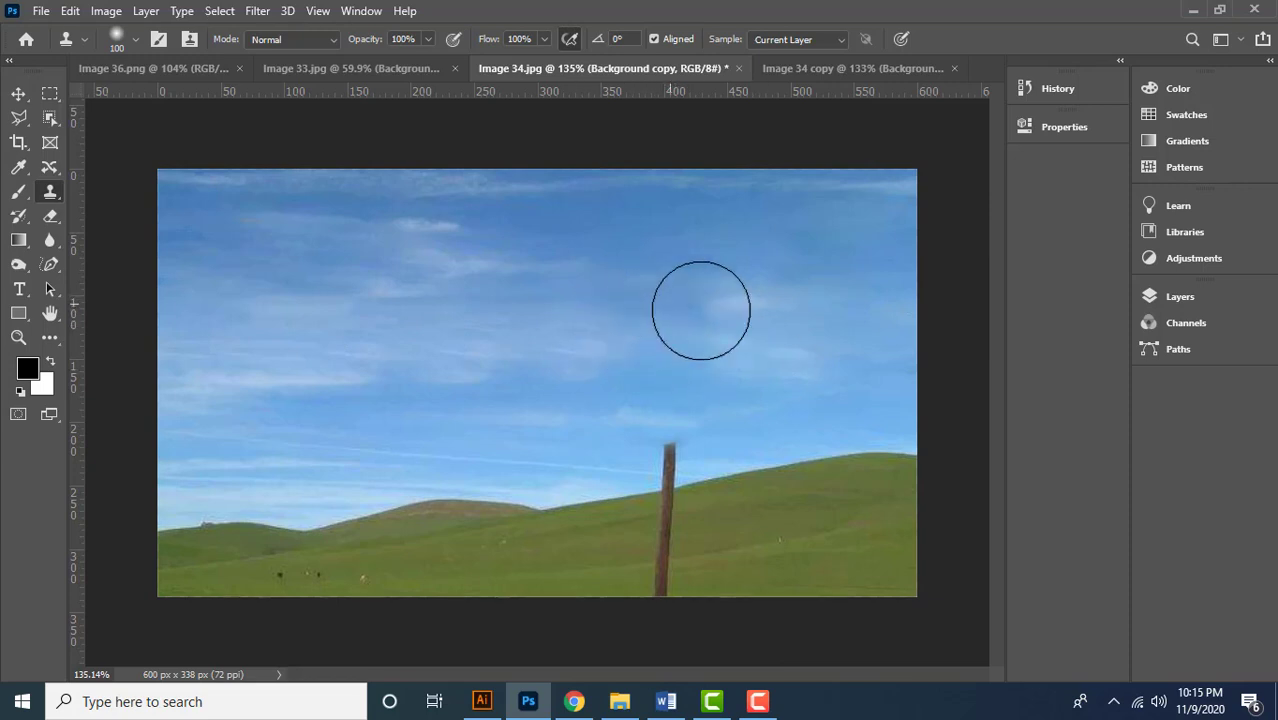
left_click(648, 315)
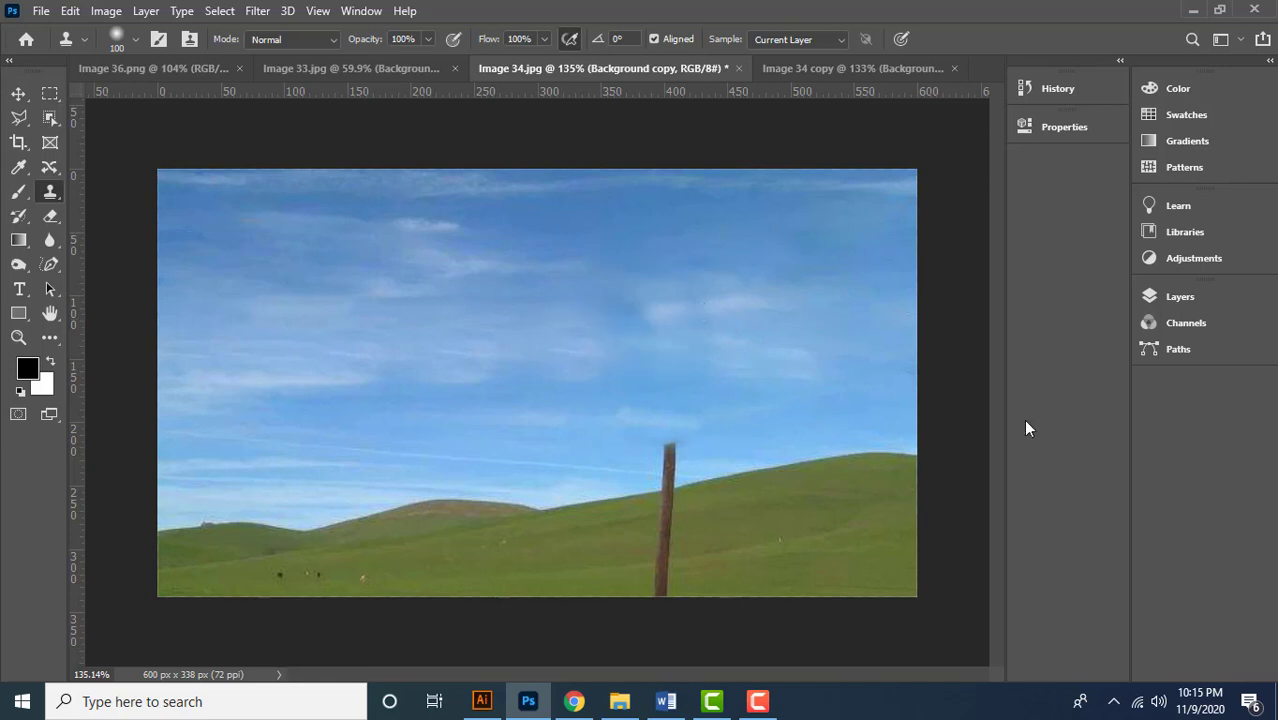
scroll(745, 371, "down", 2)
scroll(613, 296, "up", 1)
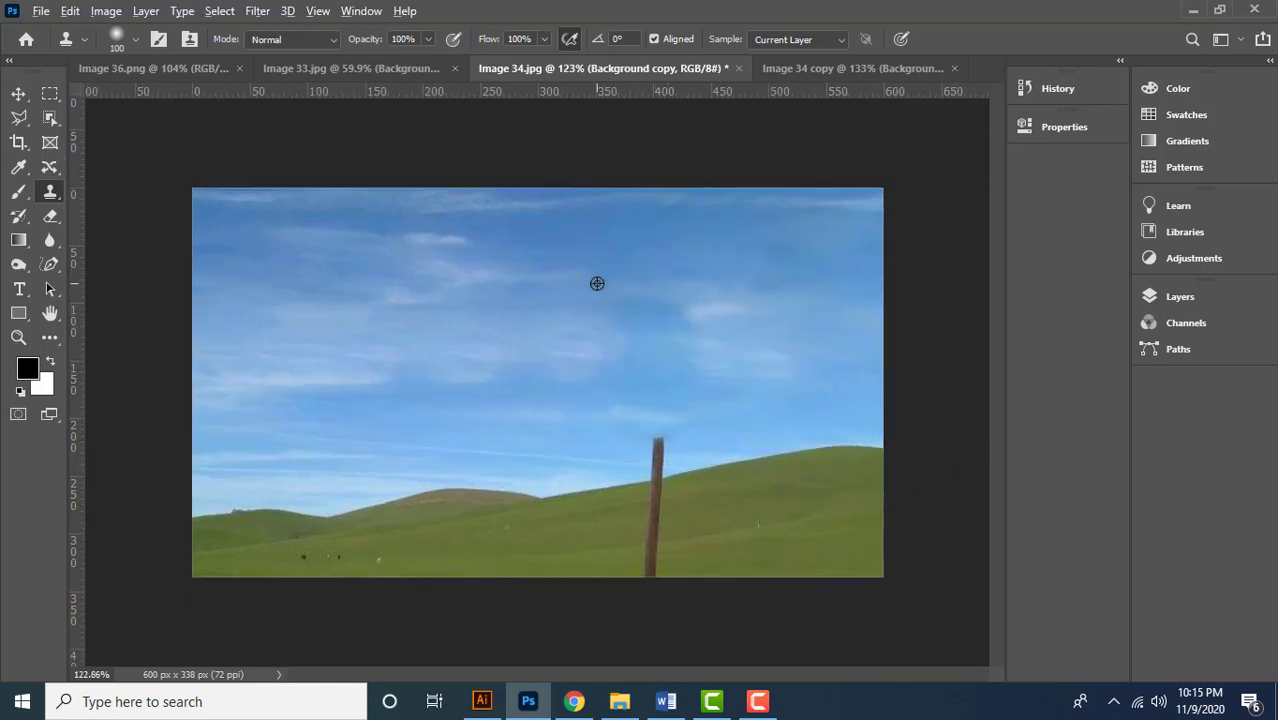
left_click(652, 296)
key("ctrl+z")
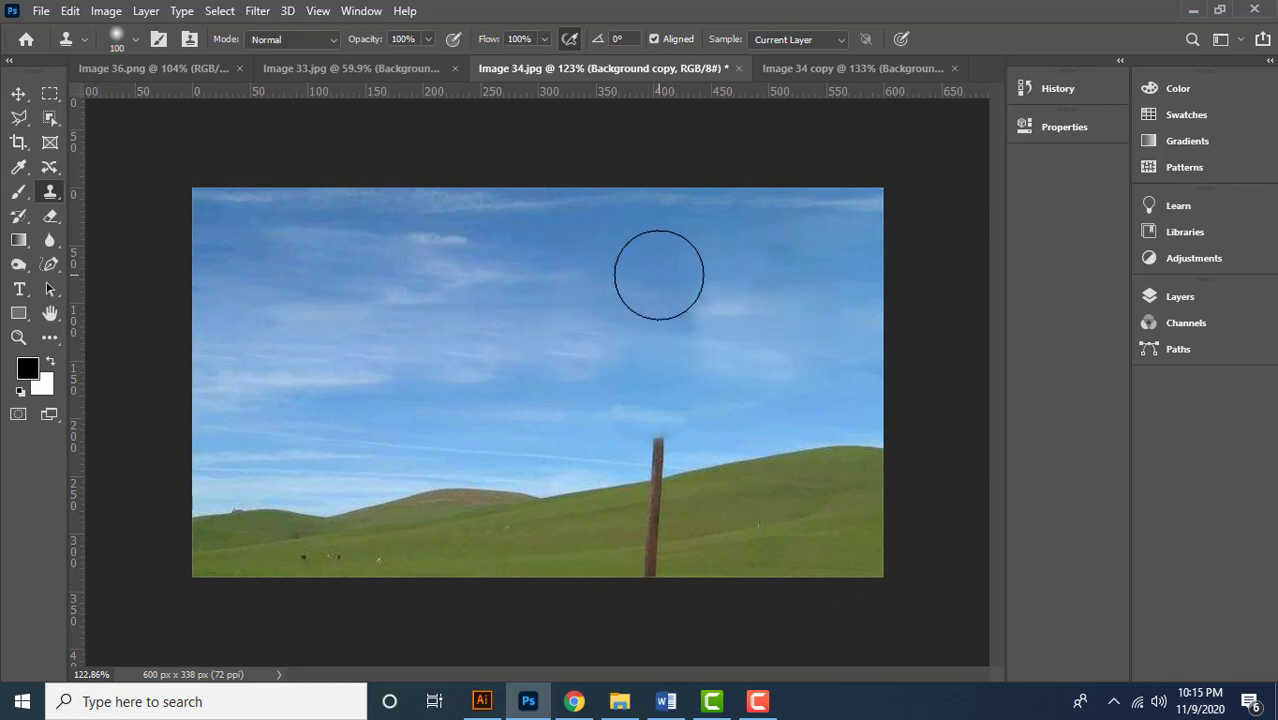
scroll(713, 336, "down", 2)
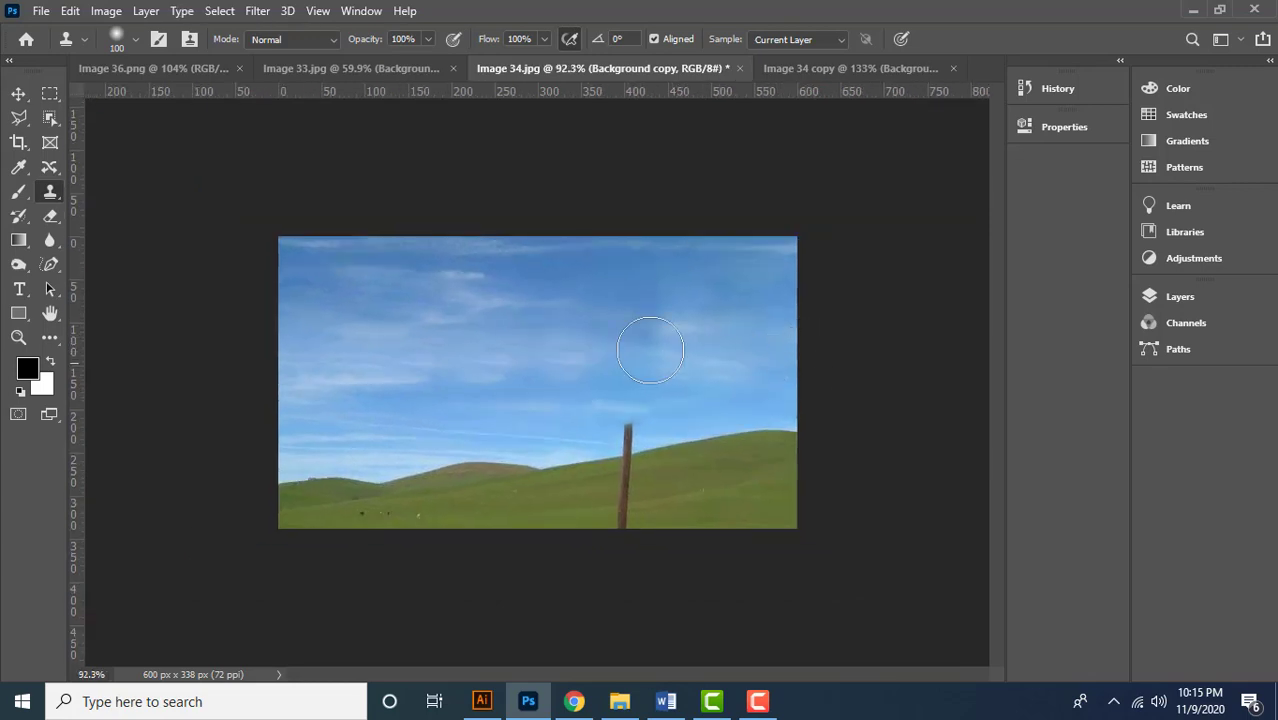
scroll(621, 329, "up", 1)
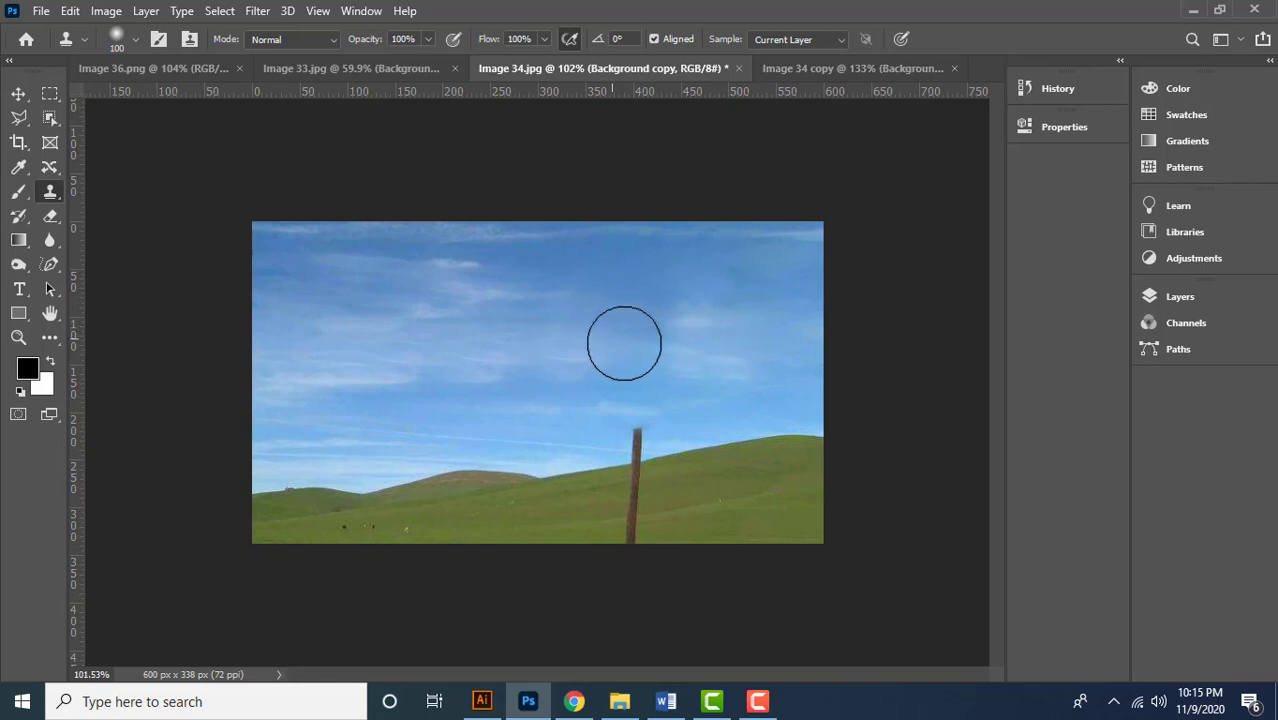
scroll(608, 340, "up", 2)
Reduce the Clone Stamp brush to 70 px and its opacity to 64%.
left_click(539, 402, "alt")
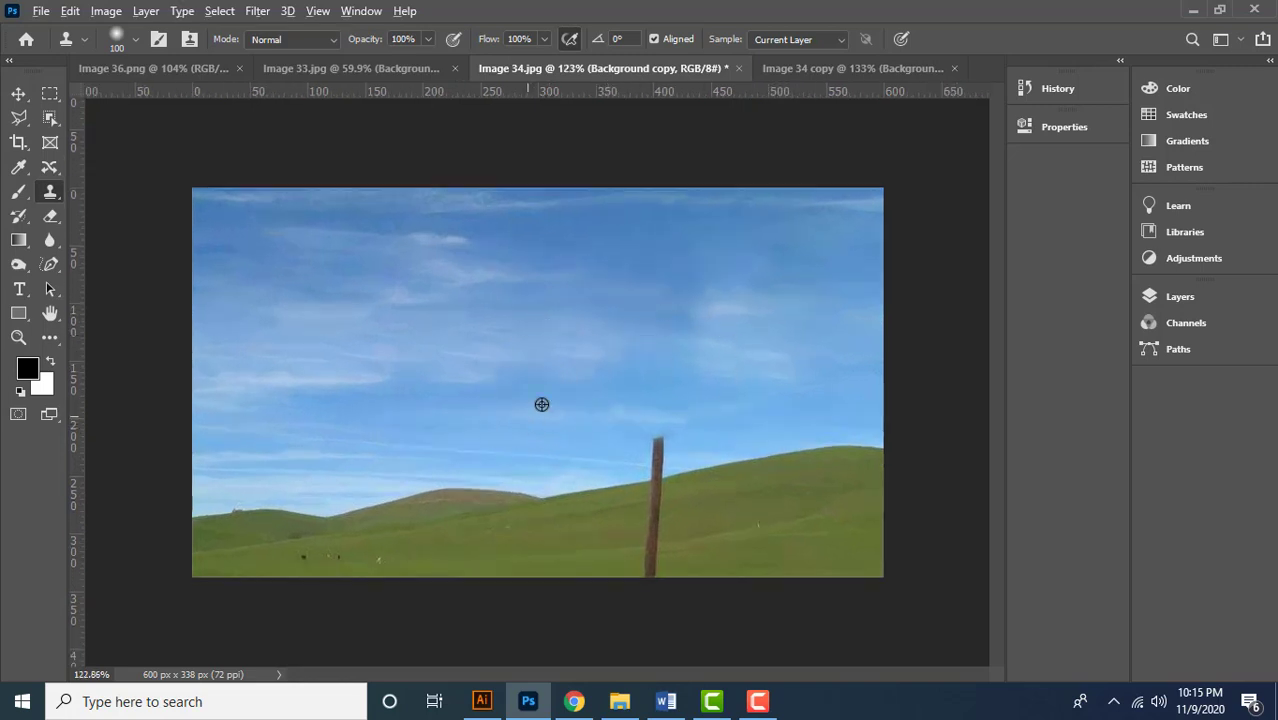
key("bracketleft")
key("bracketleft")
key("bracketleft")
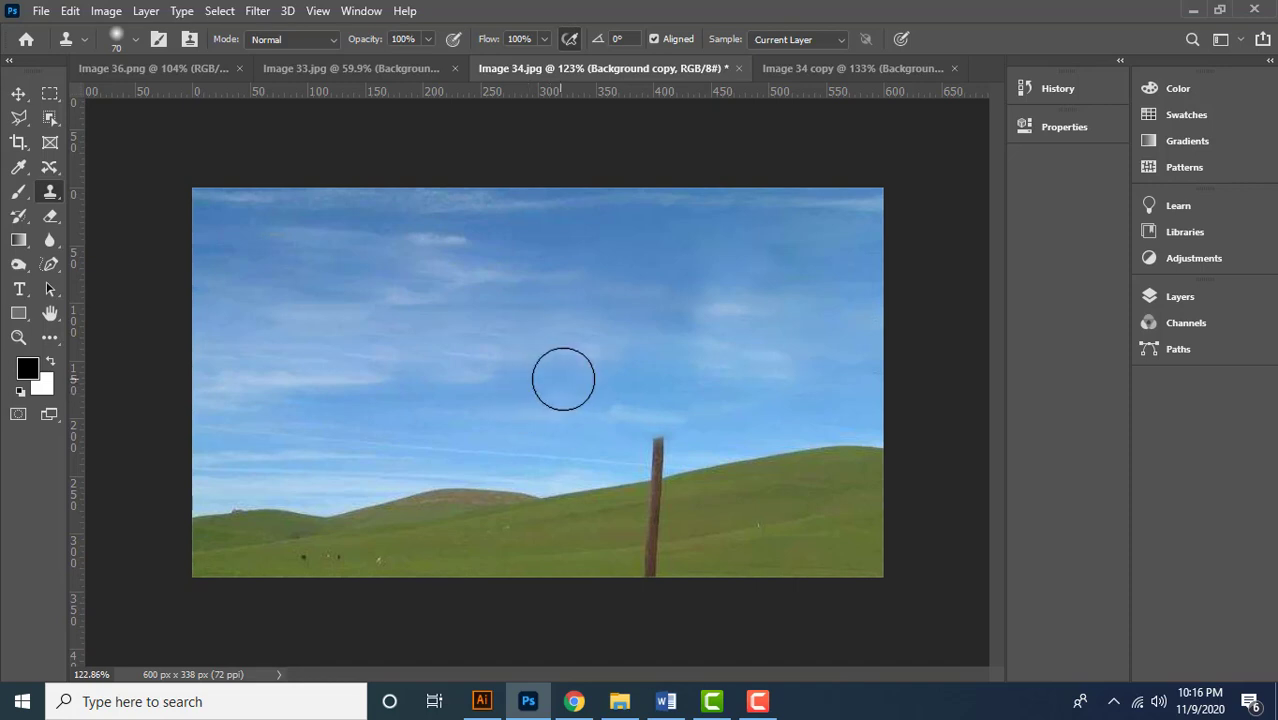
left_click_drag(945, 478, 840, 445)
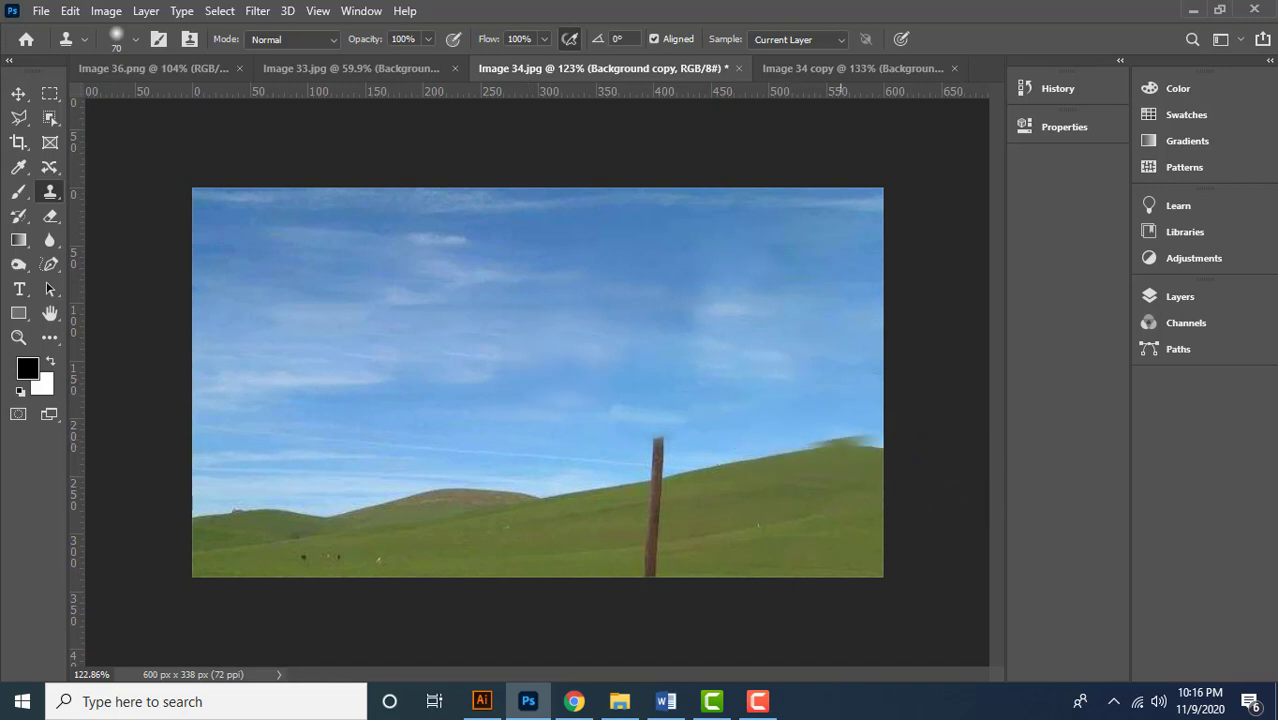
left_click(427, 40)
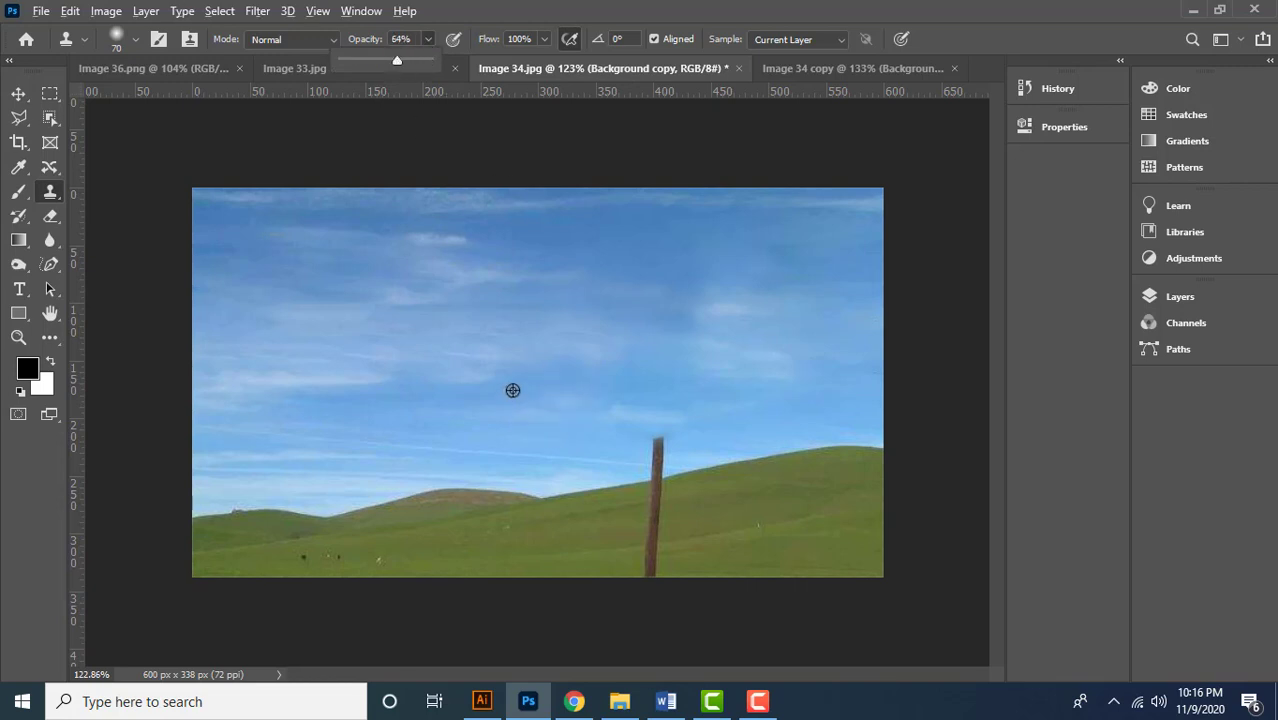
Clone soft sky samples over the uneven cloud patches above and beside the pole at the reduced opacity.
left_click(512, 390)
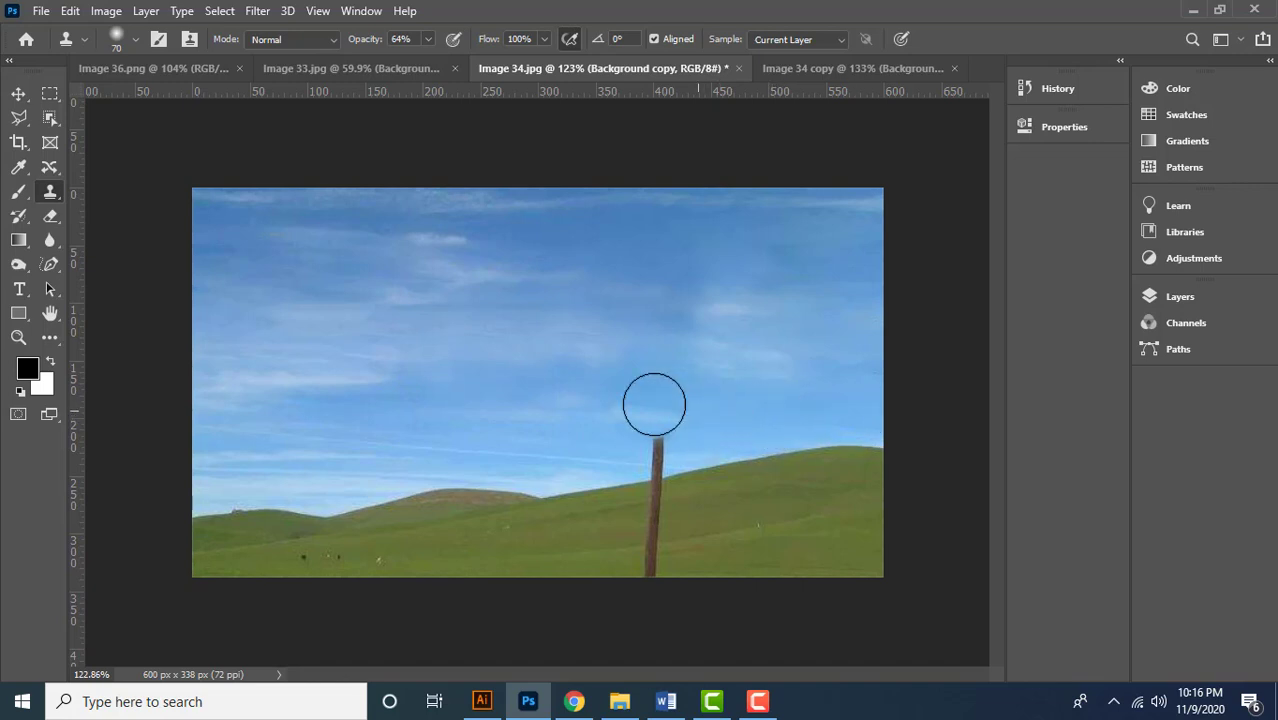
left_click(565, 386, "alt")
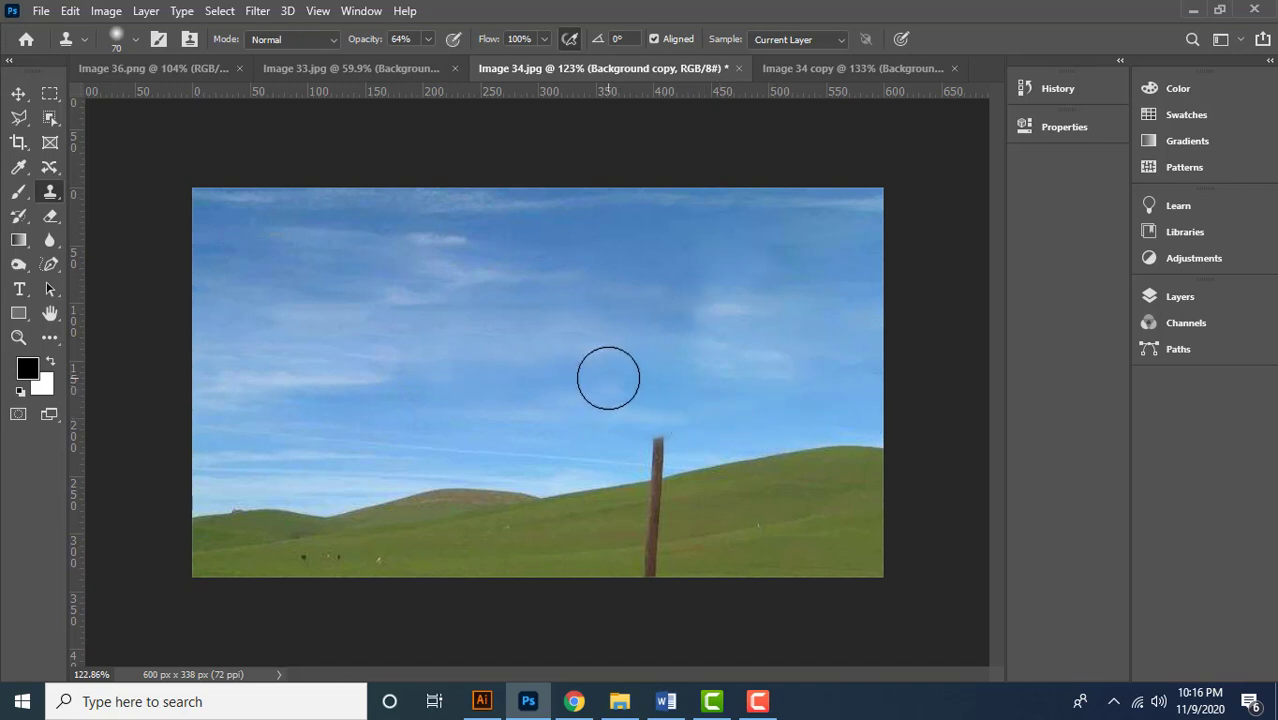
left_click(536, 382, "alt")
left_click(659, 240, "alt")
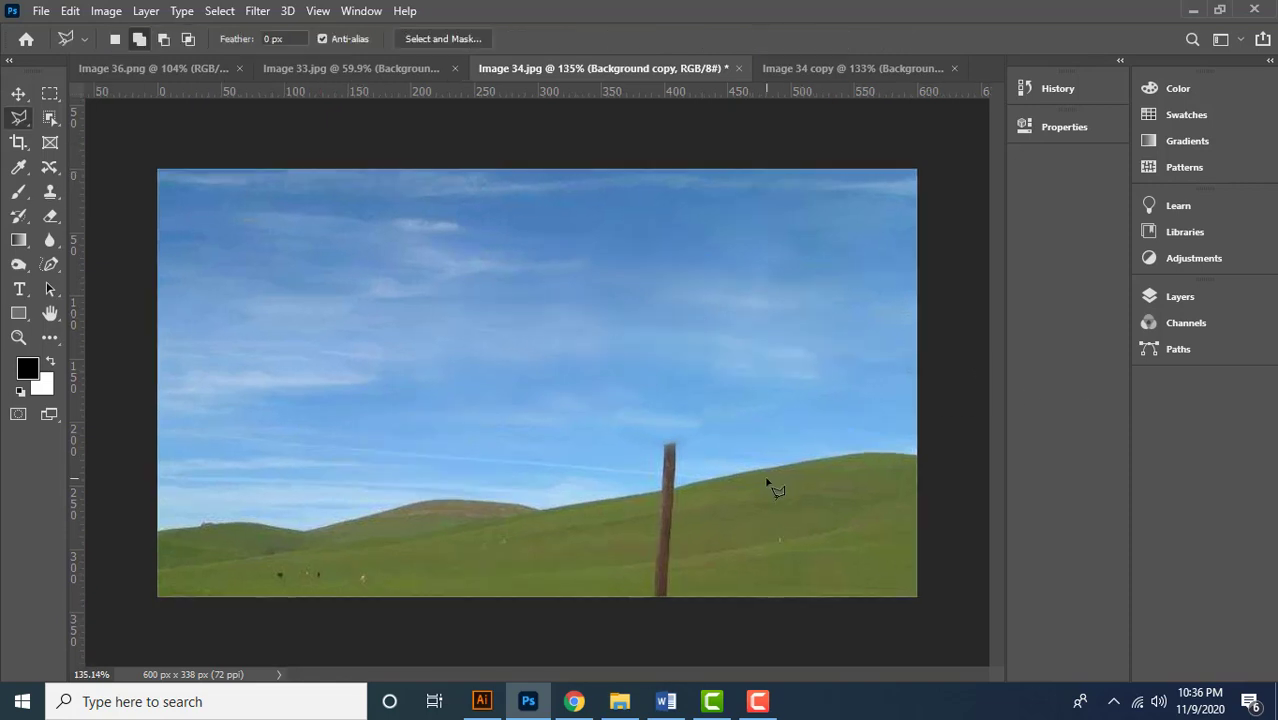
Outline the sky around the pole's upper end with the Polygonal Lasso, running the lower edge along the hill's ridge.
left_click(18, 93)
scroll(628, 545, "up", 4)
left_click_drag(782, 498, 779, 482)
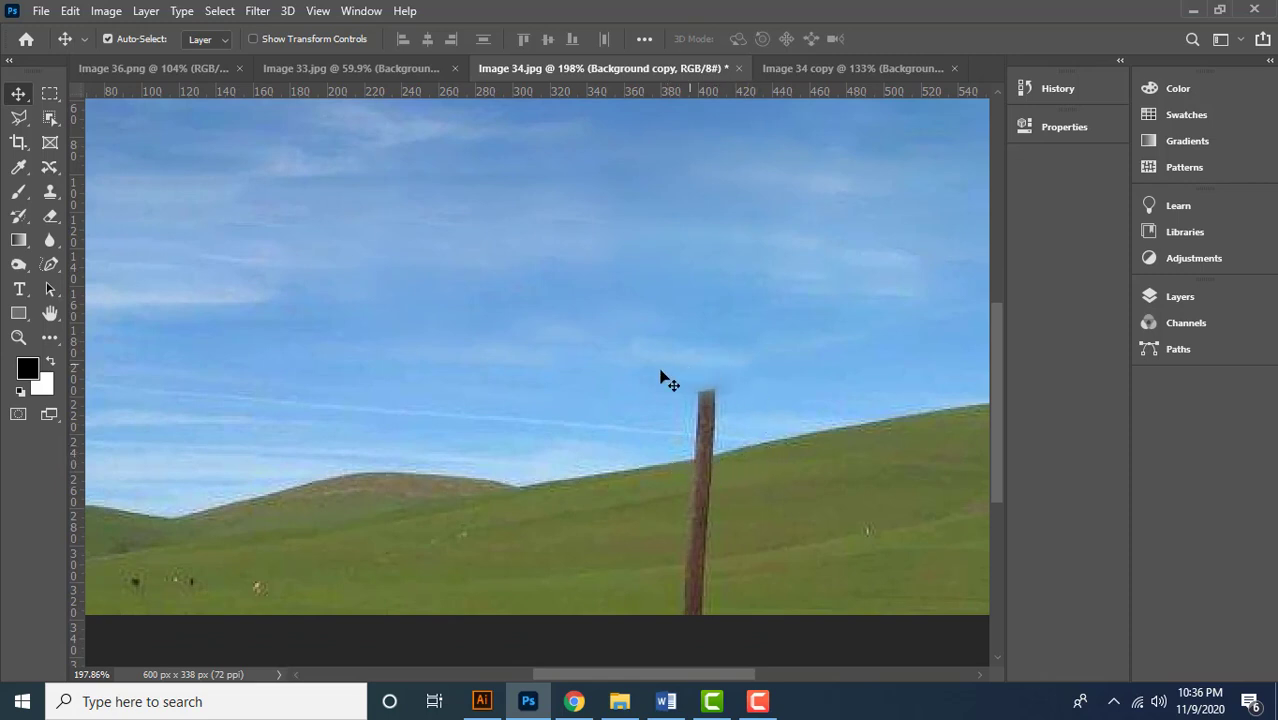
scroll(799, 422, "up", 3)
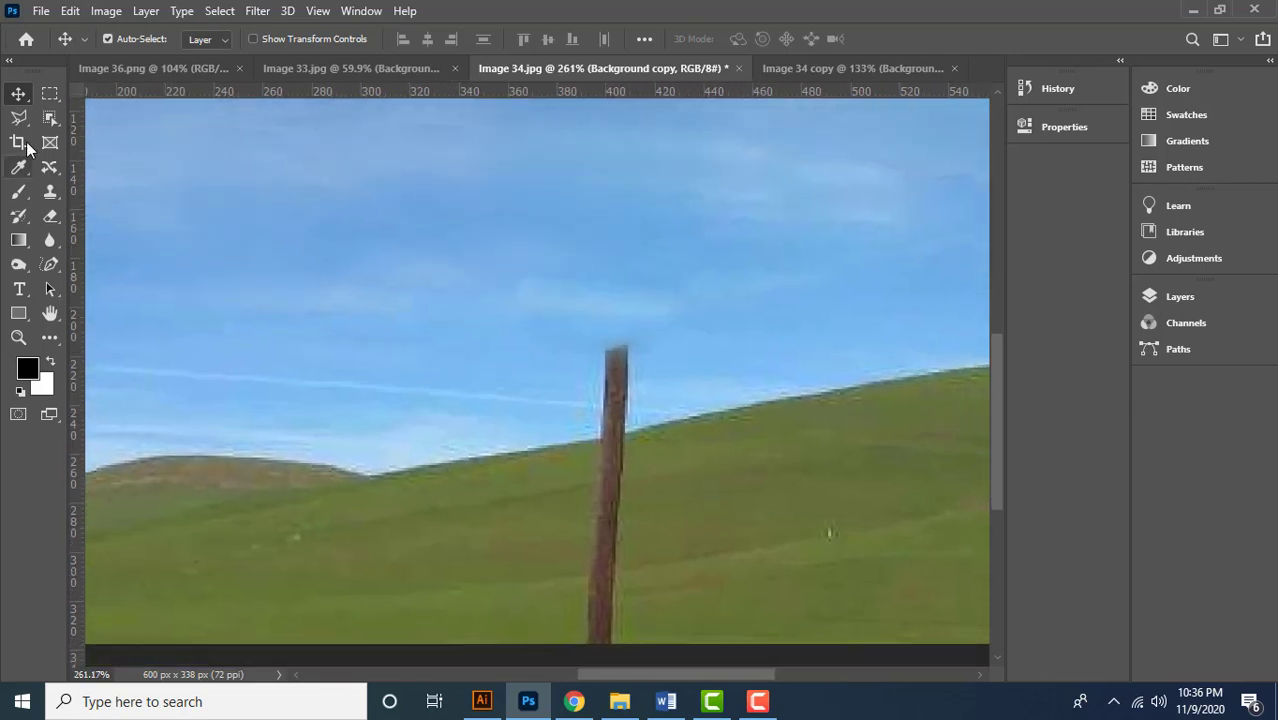
left_click(19, 118)
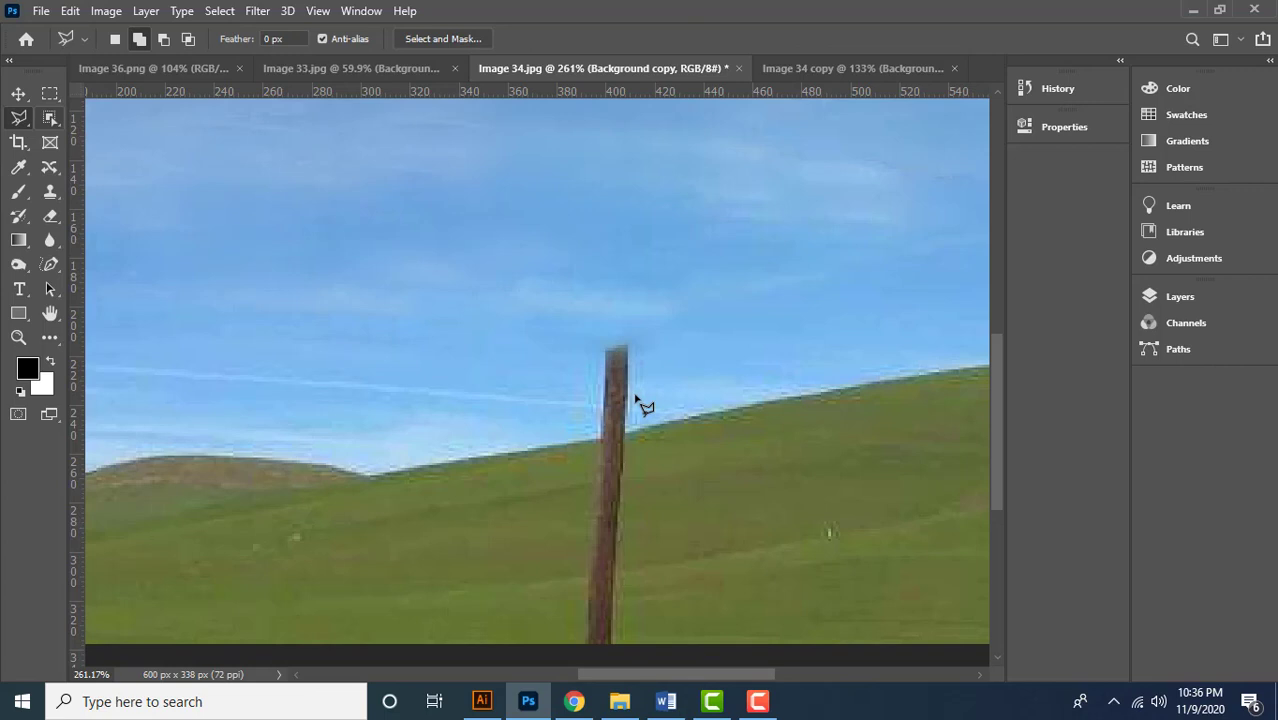
left_click(485, 457)
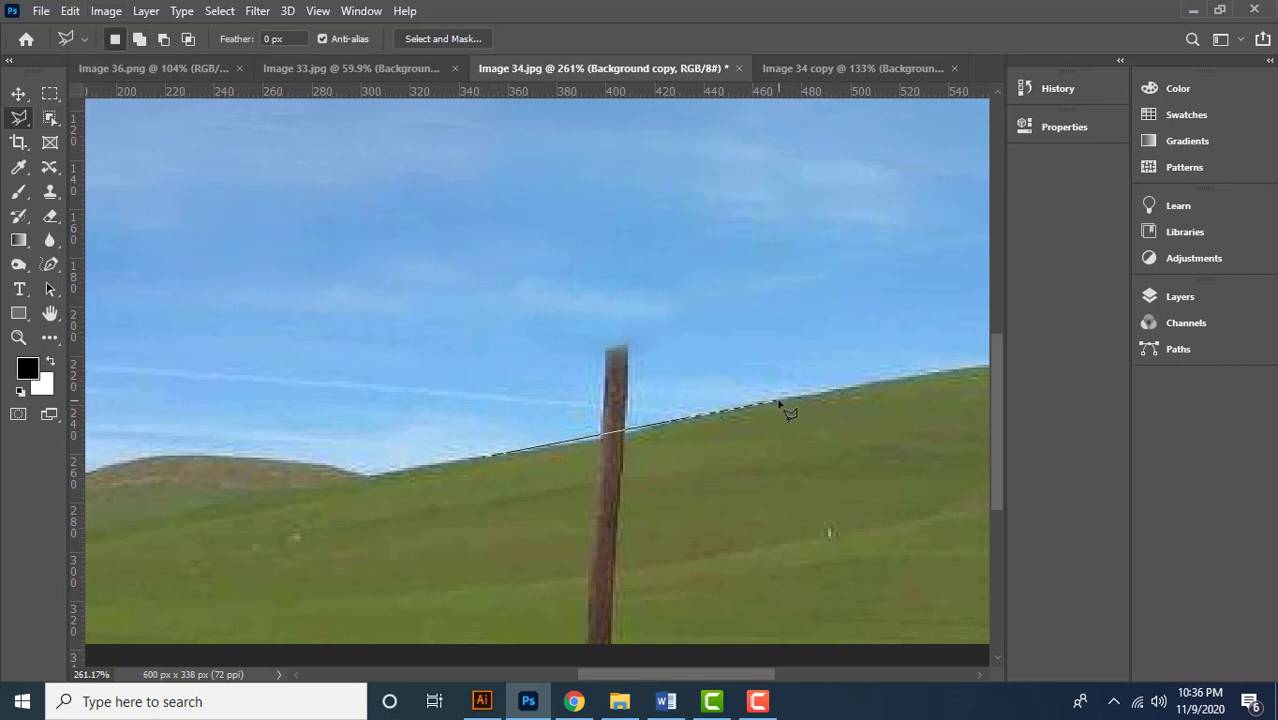
left_click(778, 398)
left_click(771, 190)
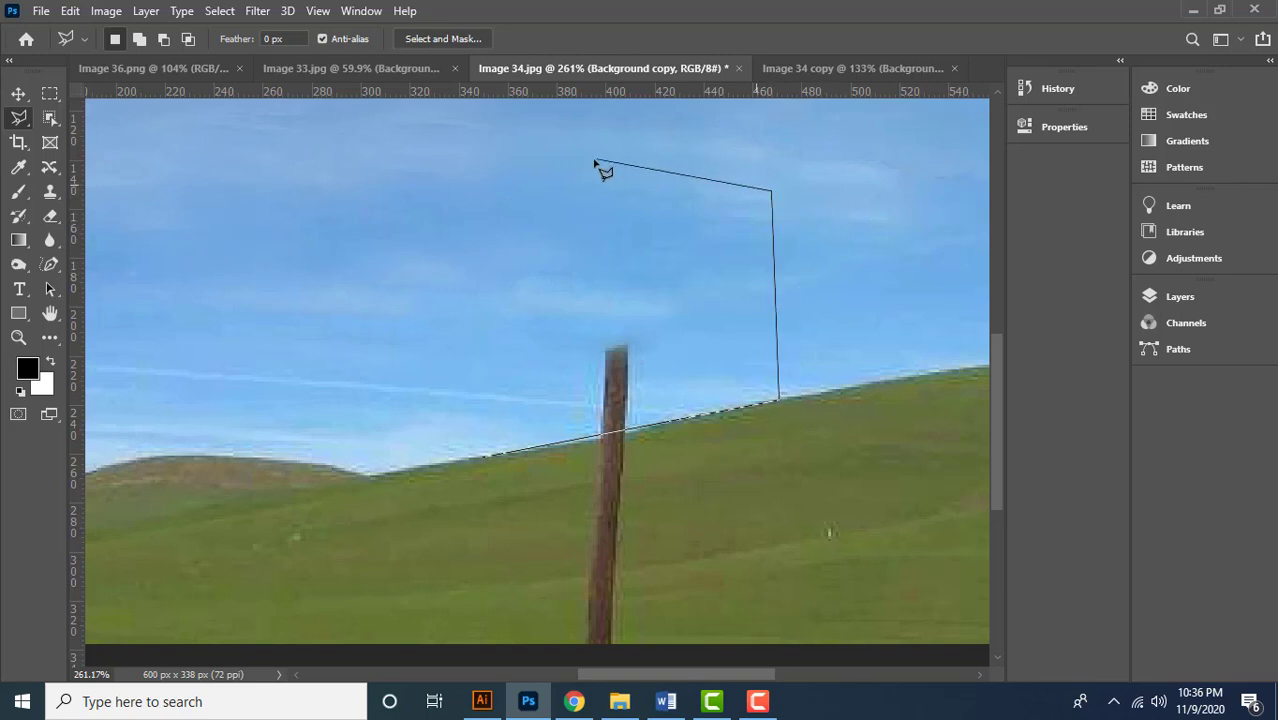
left_click(594, 158)
left_click(432, 220)
left_click(431, 313)
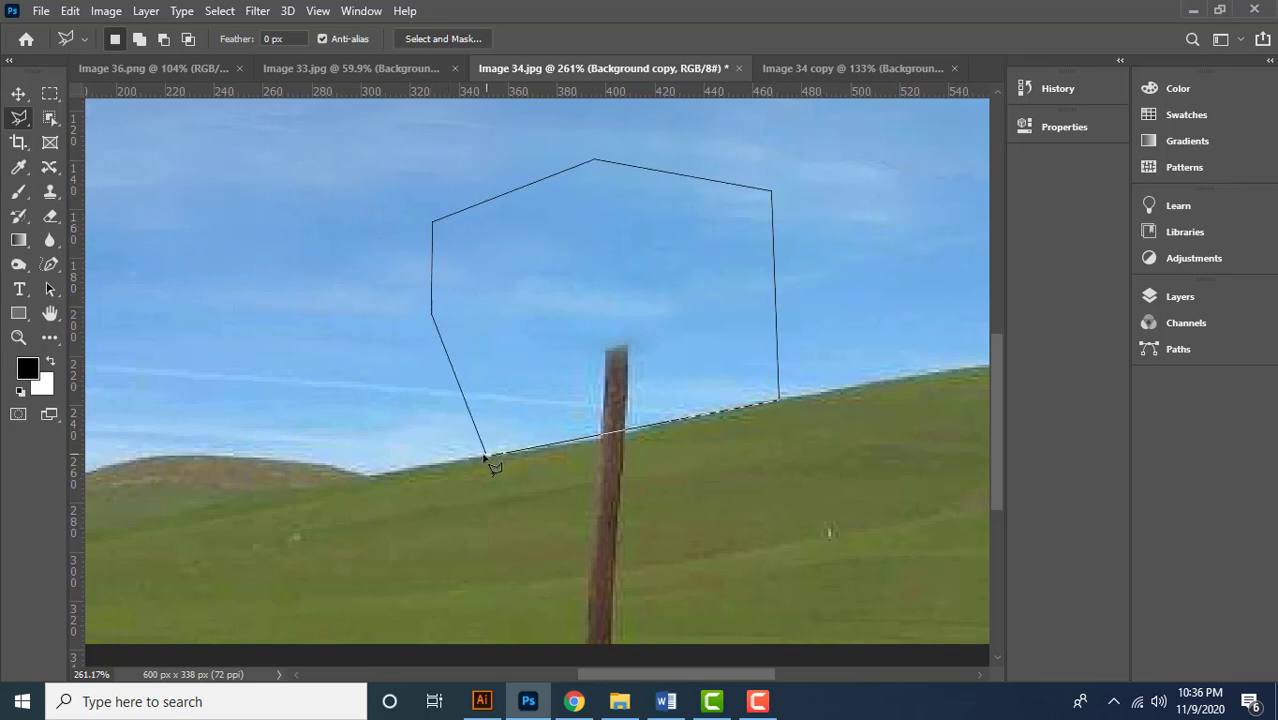
left_click(487, 461)
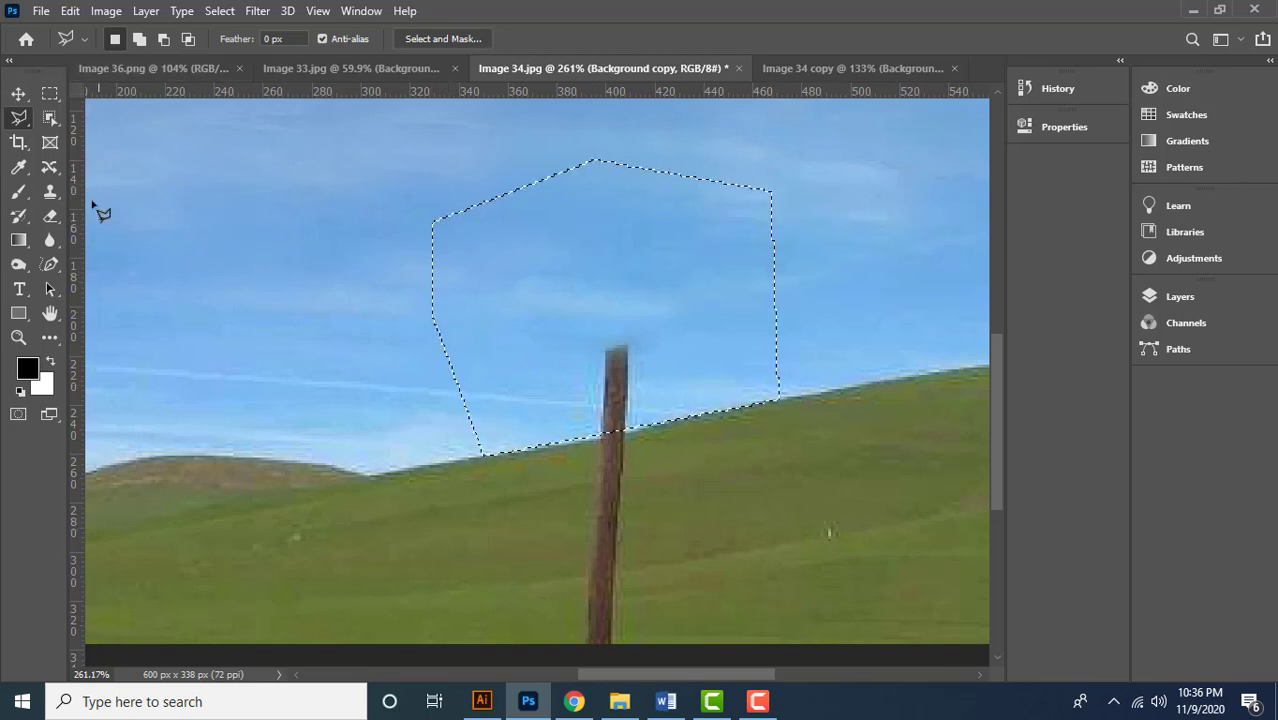
Clone clear sky over the pole's section above the ridge within the selection, and restore the selection after deselecting it.
left_click(51, 194)
left_click(151, 196)
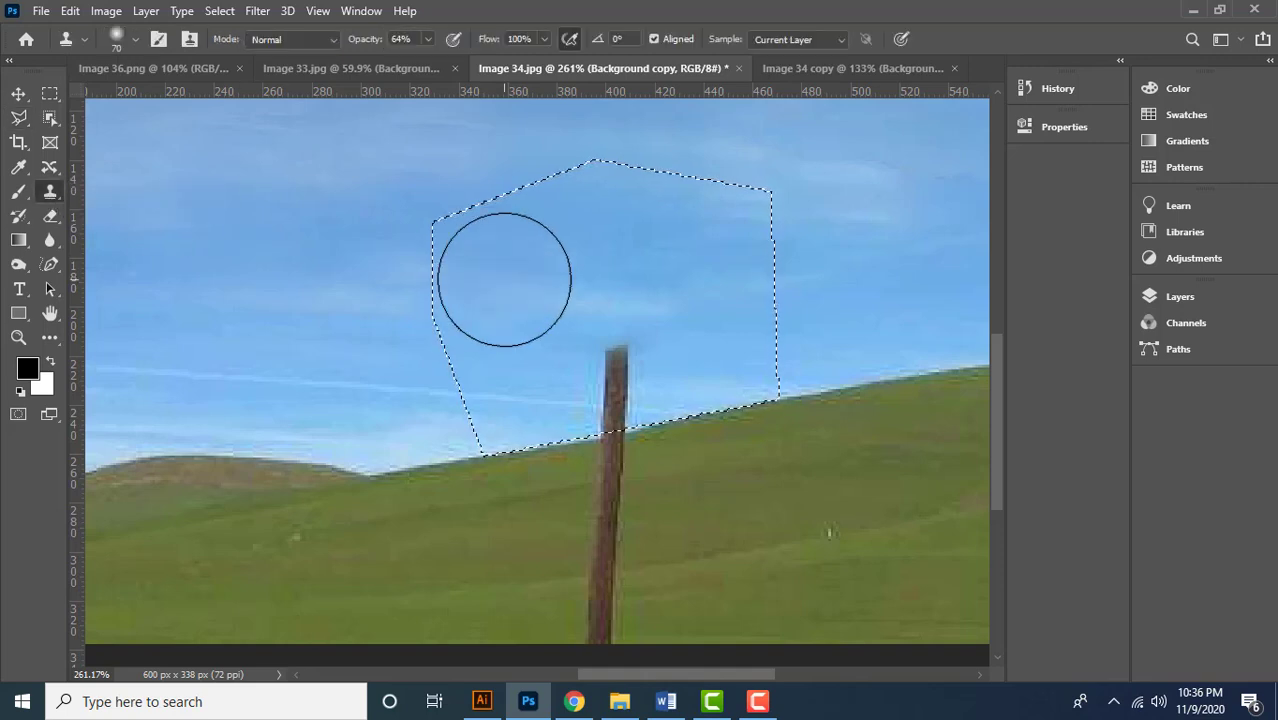
left_click(552, 303, "alt")
mouse_move(605, 337)
left_mouse_down()
mouse_move(610, 392)
mouse_move(671, 326)
mouse_move(670, 378)
mouse_move(601, 383)
mouse_move(662, 379)
left_mouse_up()
scroll(580, 328, "down", 1)
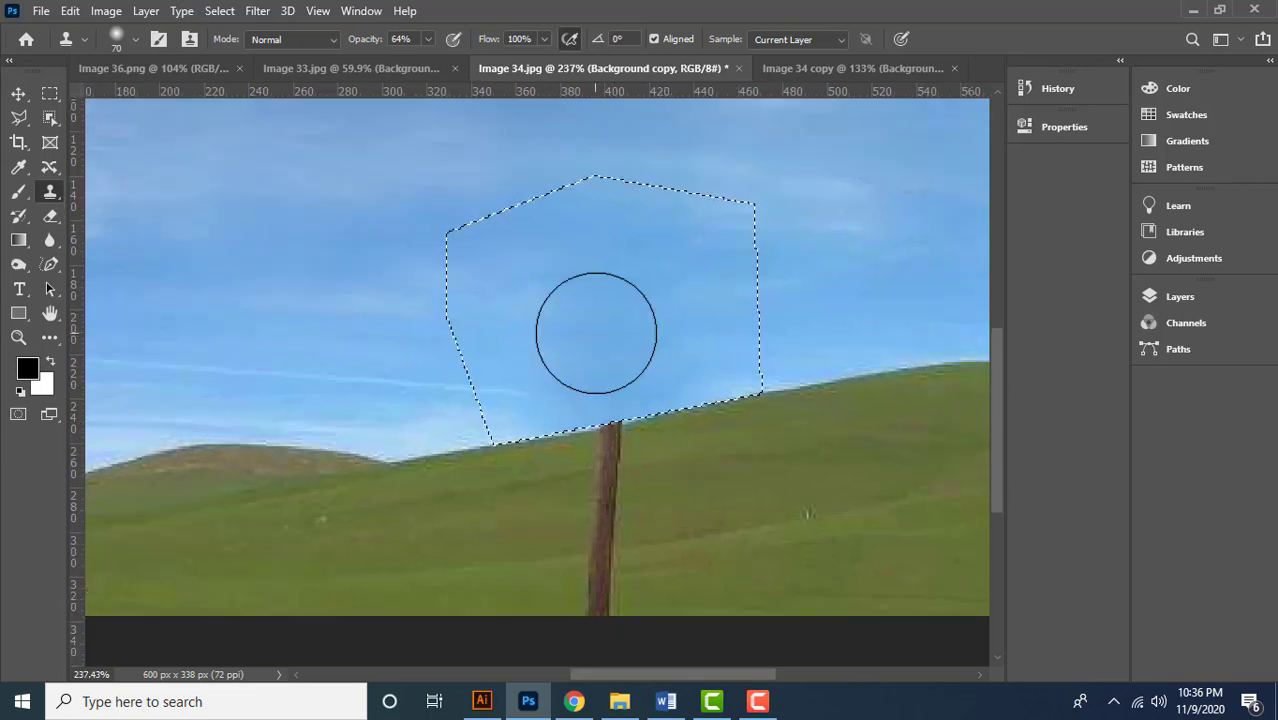
scroll(790, 410, "down", 3)
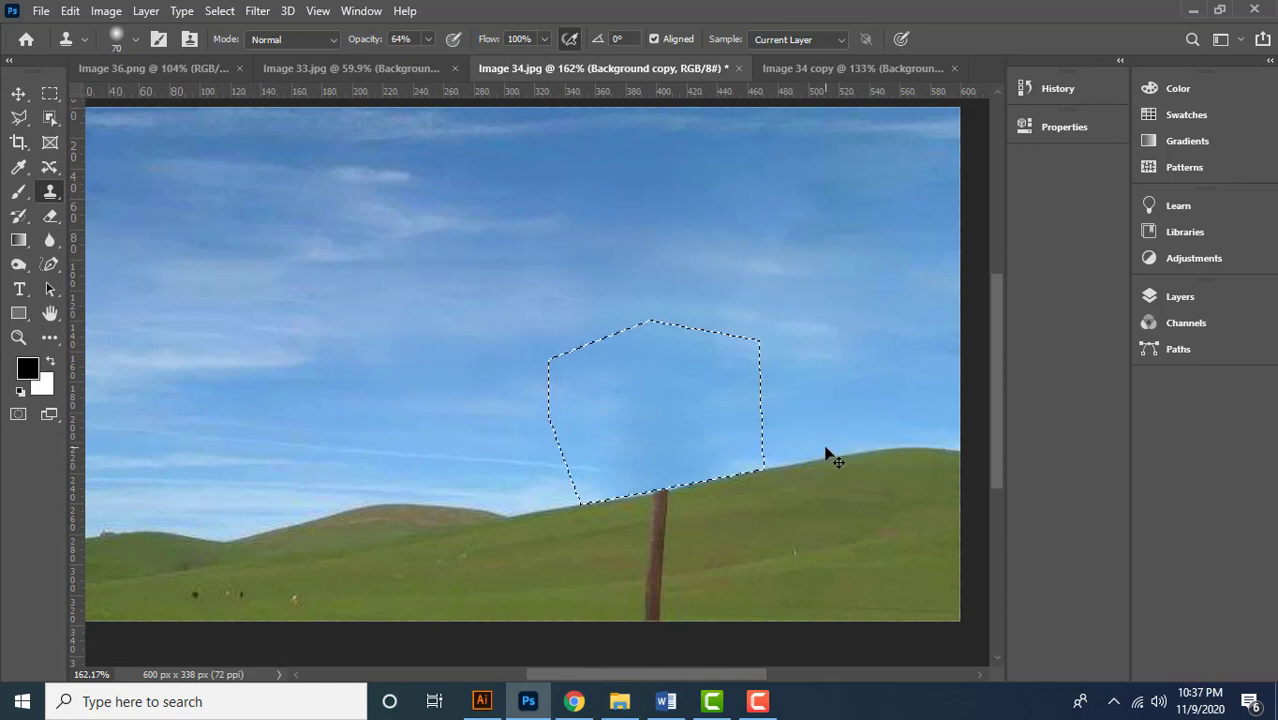
key("ctrl+d")
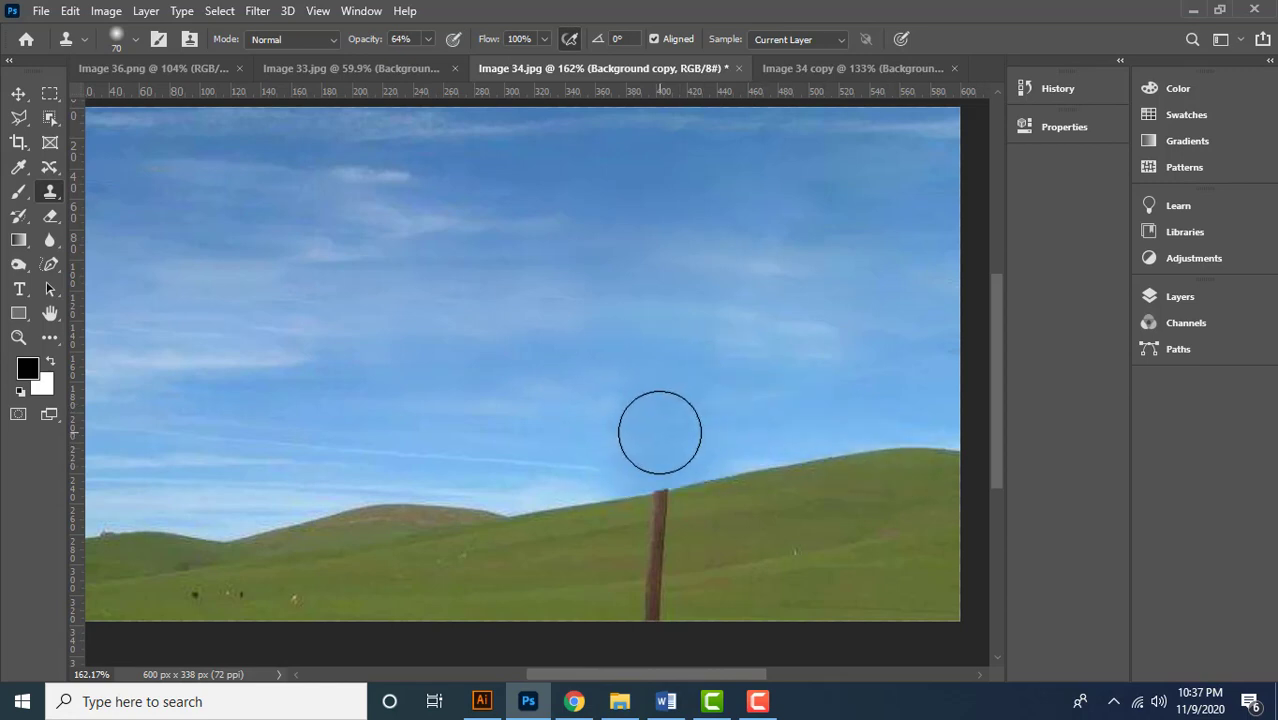
key("ctrl+z")
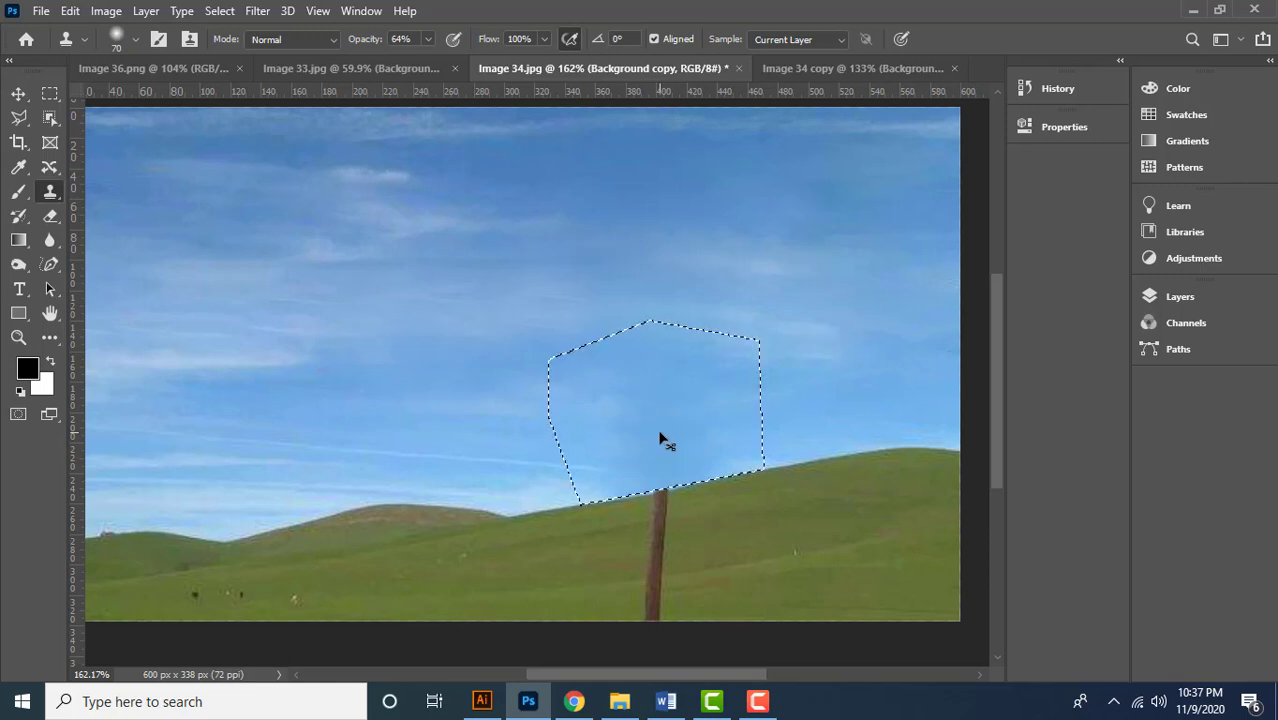
Try cloning over the pole's remaining section across the ridge without a selection, and undo the clone strokes.
key("ctrl+d")
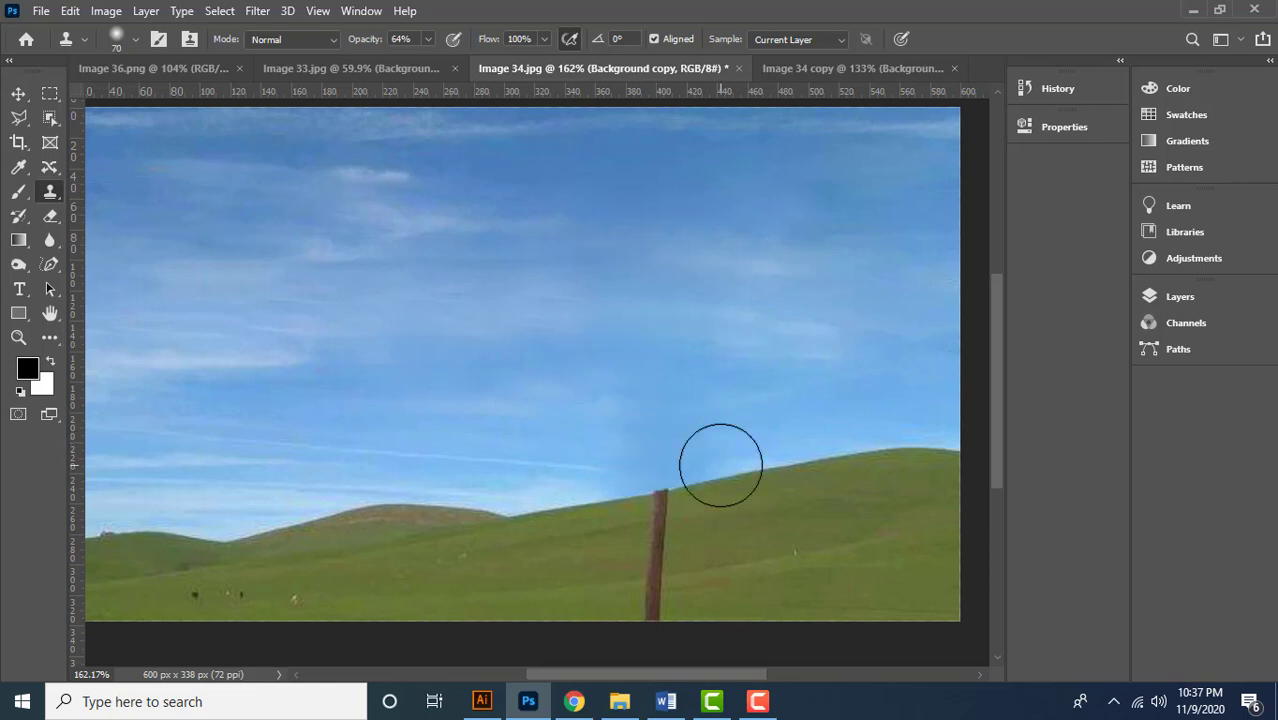
mouse_move(720, 465)
left_mouse_down()
mouse_move(656, 462)
mouse_move(614, 540)
mouse_move(645, 534)
mouse_move(659, 503)
left_mouse_up()
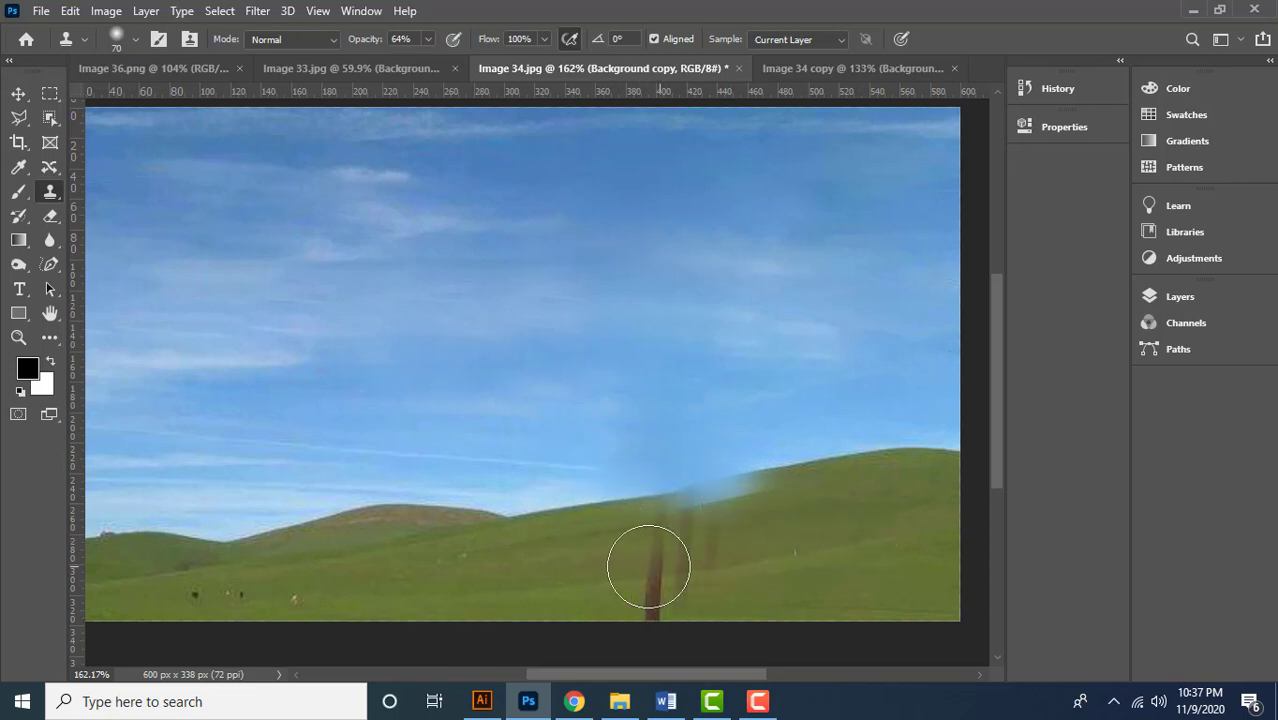
key("ctrl+z")
key("ctrl+z")
key("ctrl+z")
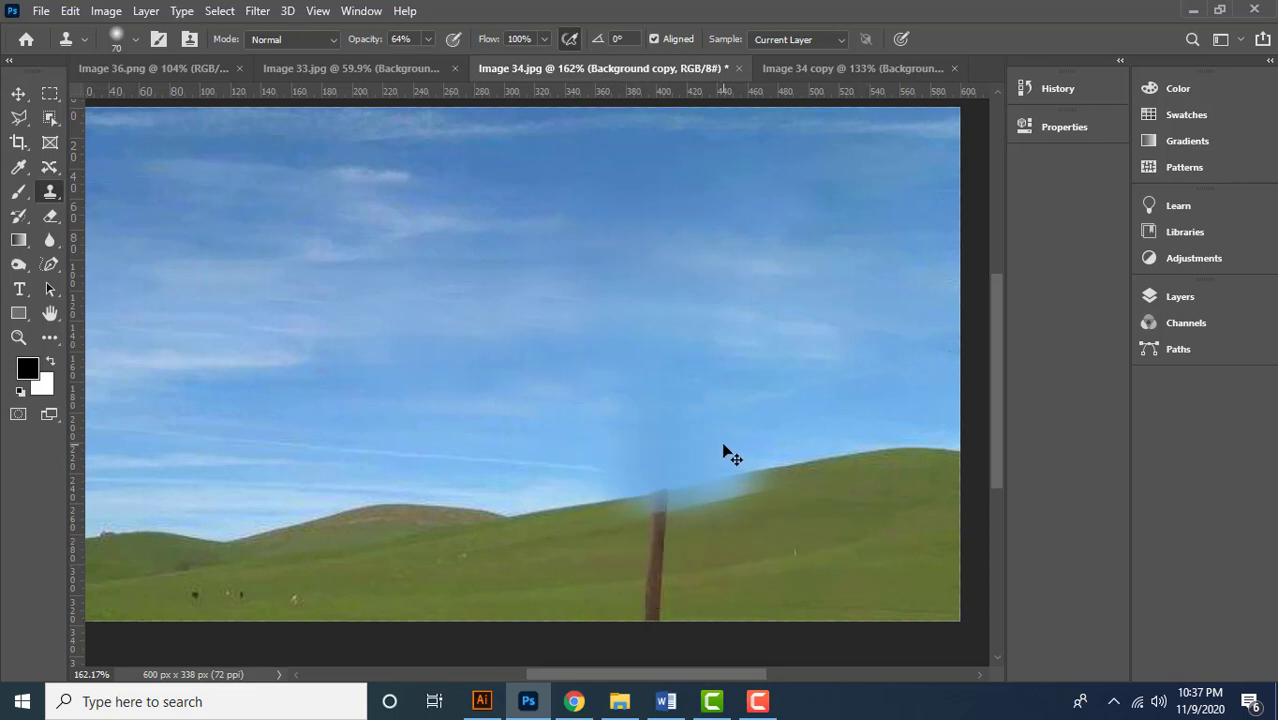
key("ctrl+z")
key("ctrl+z")
key("ctrl+z")
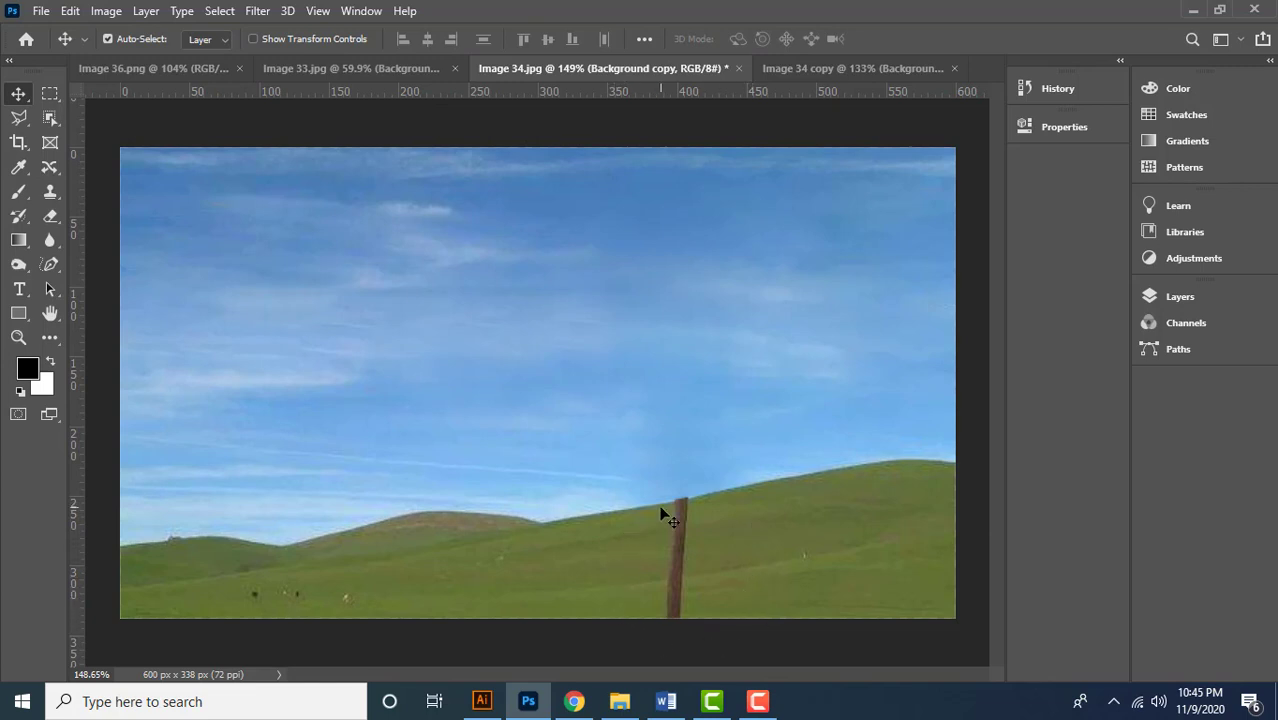
Outline the grass around the remaining pole with the Polygonal Lasso, running the upper edge along the hill's ridge.
left_click(18, 117)
scroll(736, 586, "up", 5)
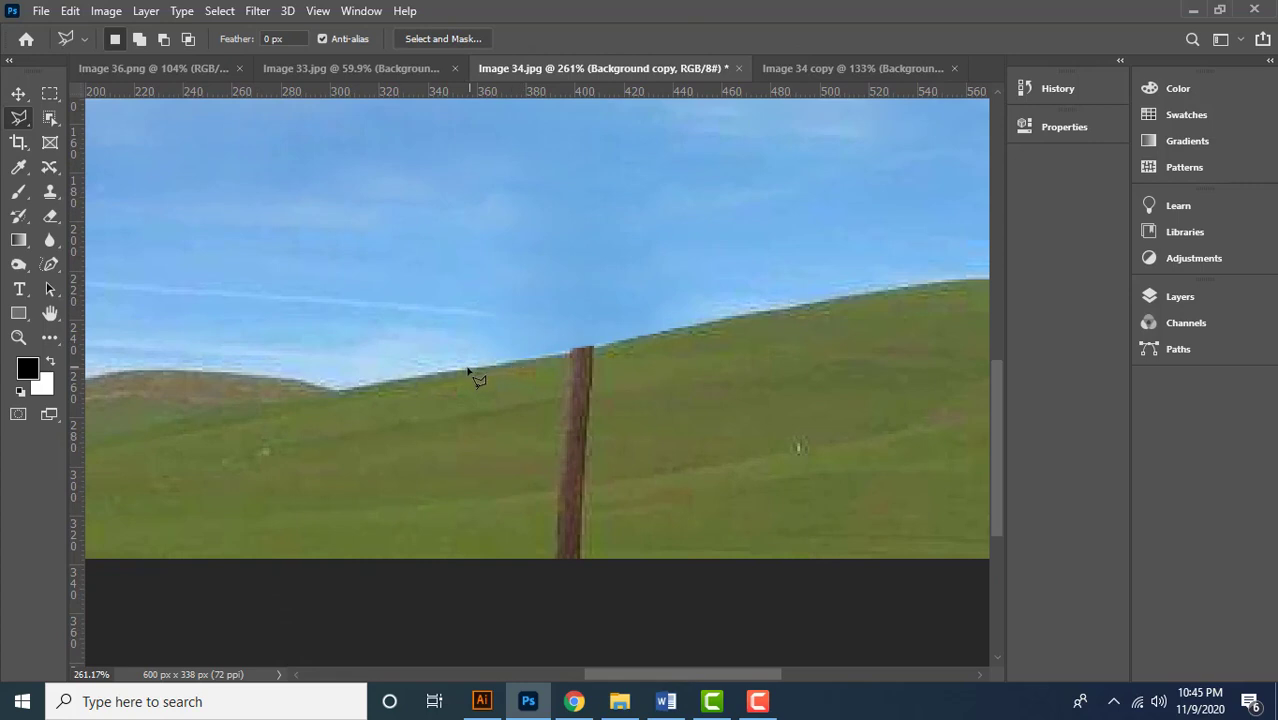
left_click_drag(478, 368, 668, 335)
mouse_move(753, 476)
left_mouse_down()
mouse_move(754, 556)
mouse_move(460, 628)
mouse_move(400, 528)
mouse_move(402, 483)
mouse_move(467, 371)
left_mouse_up()
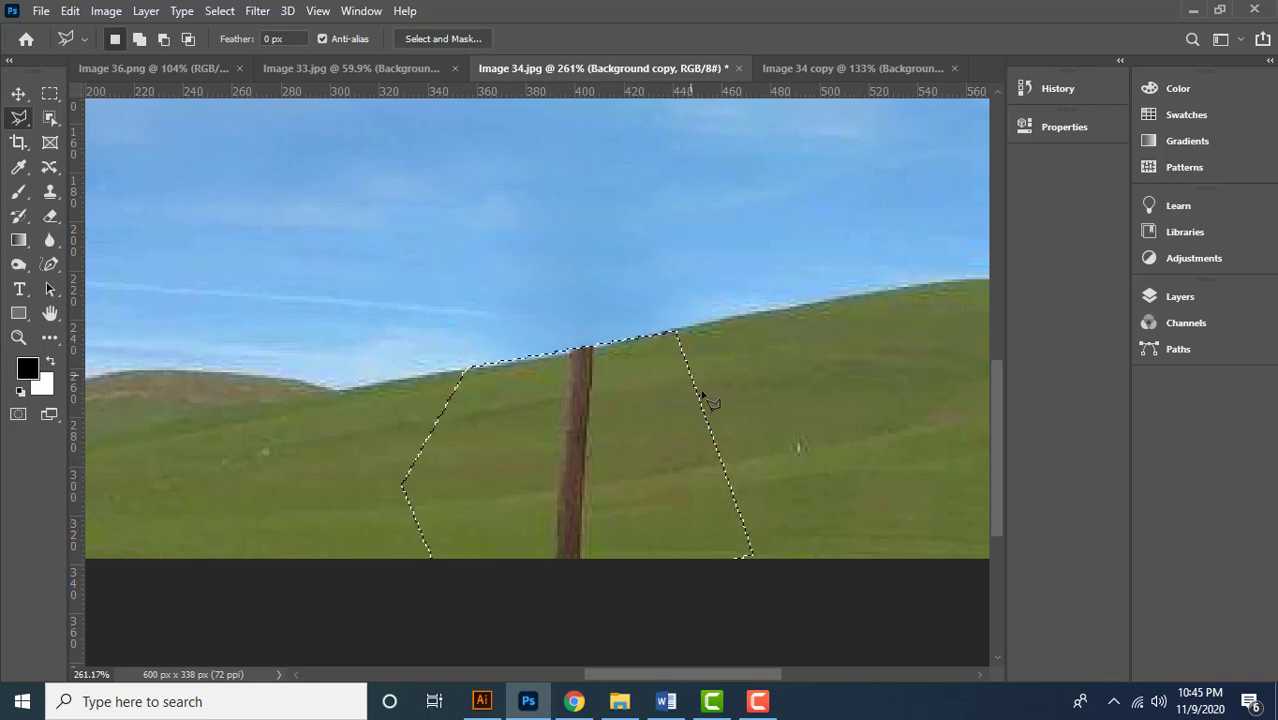
Set the Clone Stamp's opacity to 67% and reduce its brush to 45 px.
left_click(52, 193)
left_click(140, 192)
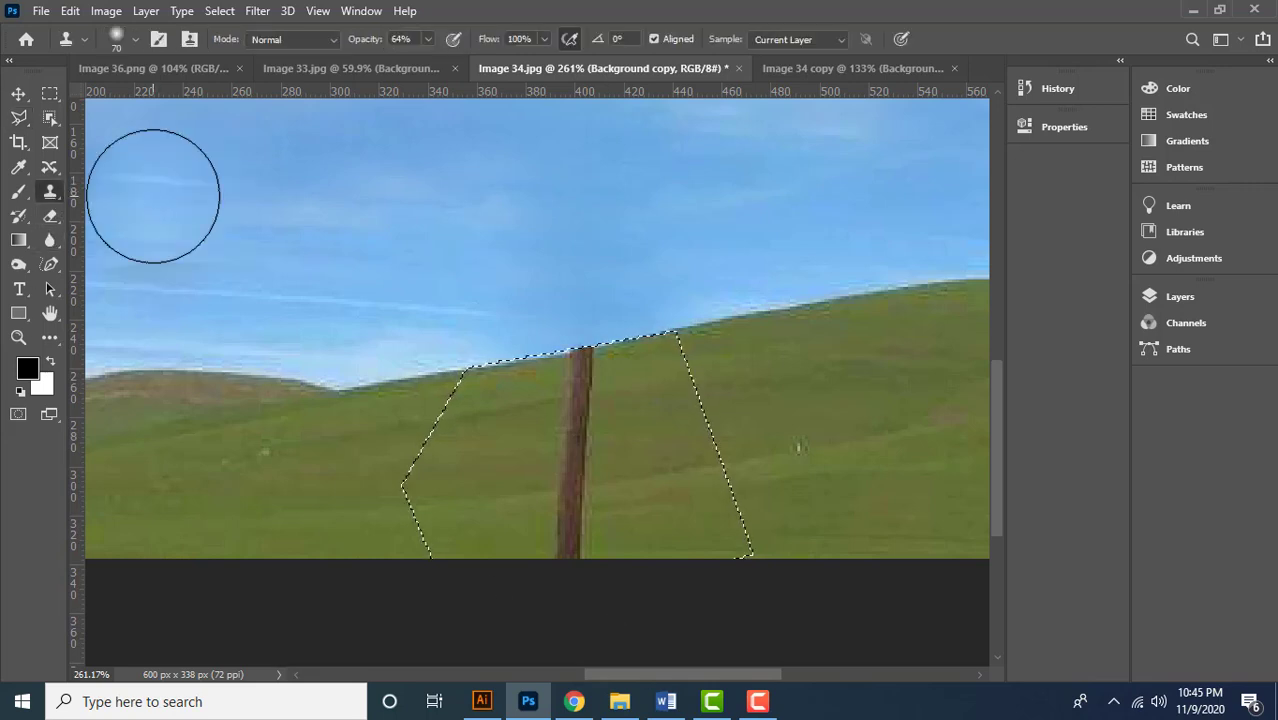
left_click(432, 39)
left_click_drag(428, 60, 431, 61)
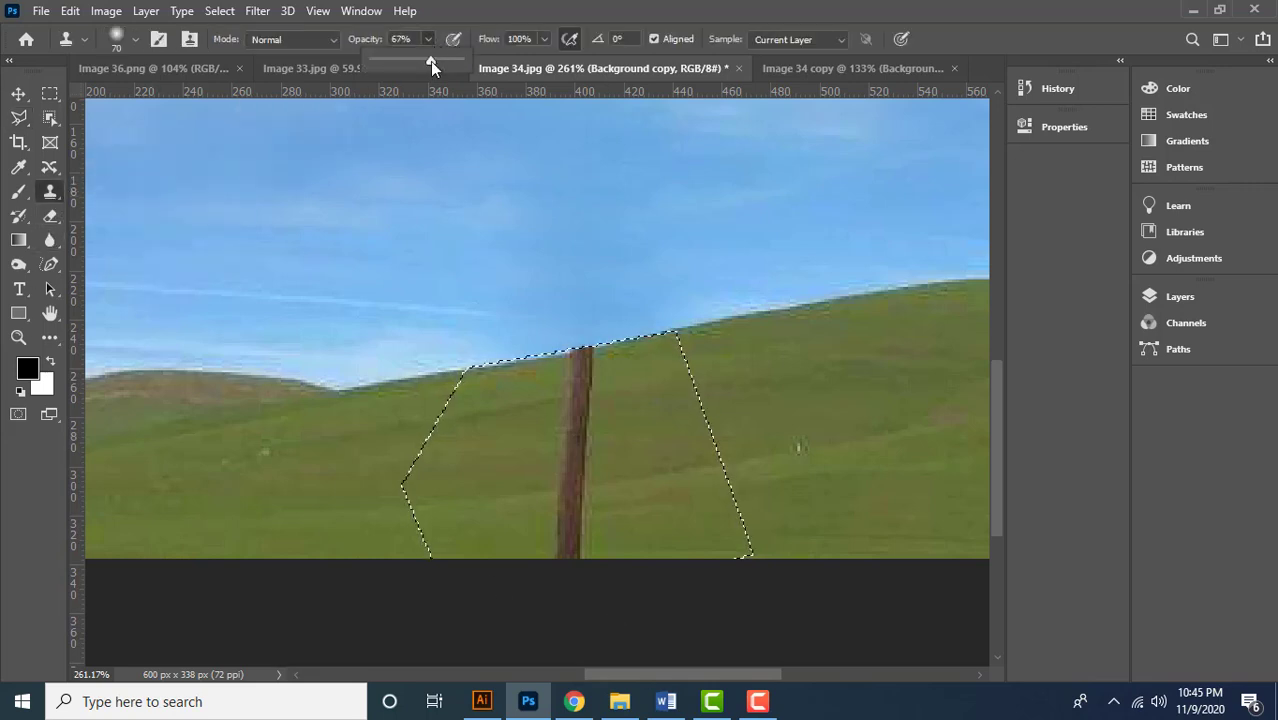
key("bracketleft")
key("bracketleft")
key("bracketleft")
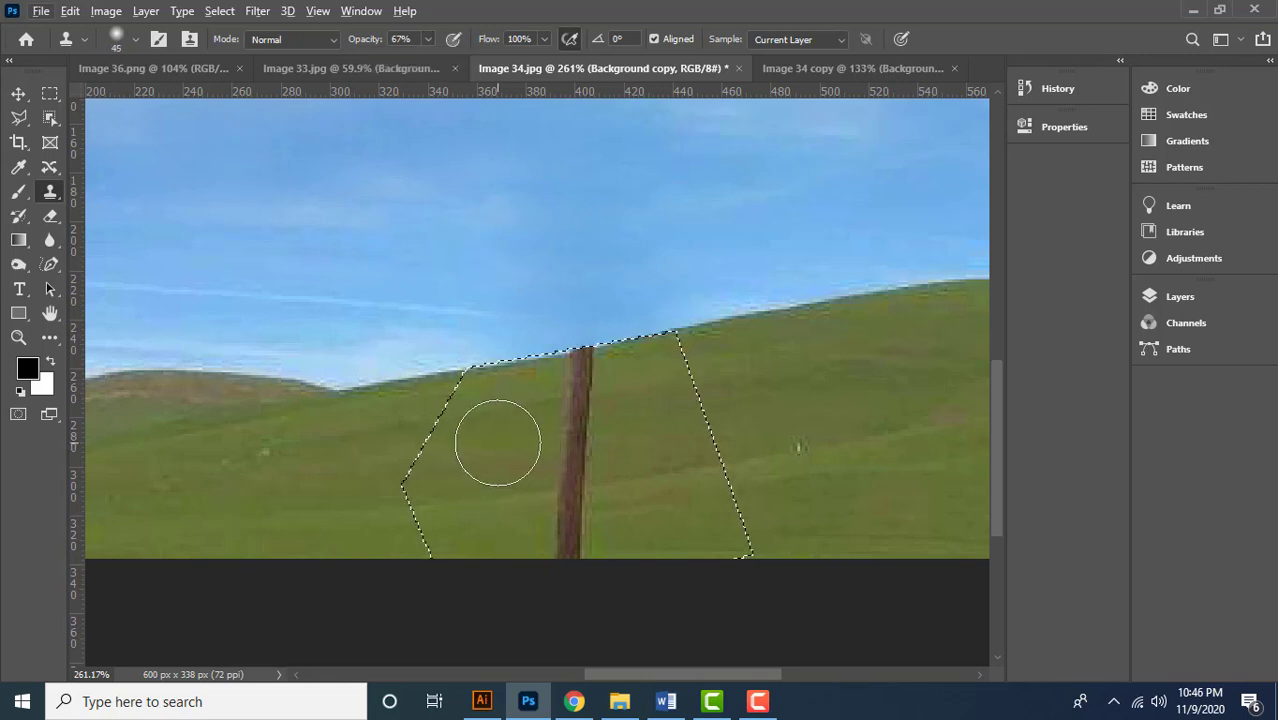
Sample the grass beside the pole and clone it over the pole's upper part within the selection with a 40 px brush.
left_click(510, 431, "alt")
mouse_move(559, 428)
left_mouse_down()
mouse_move(571, 399)
mouse_move(613, 471)
mouse_move(625, 410)
left_mouse_up()
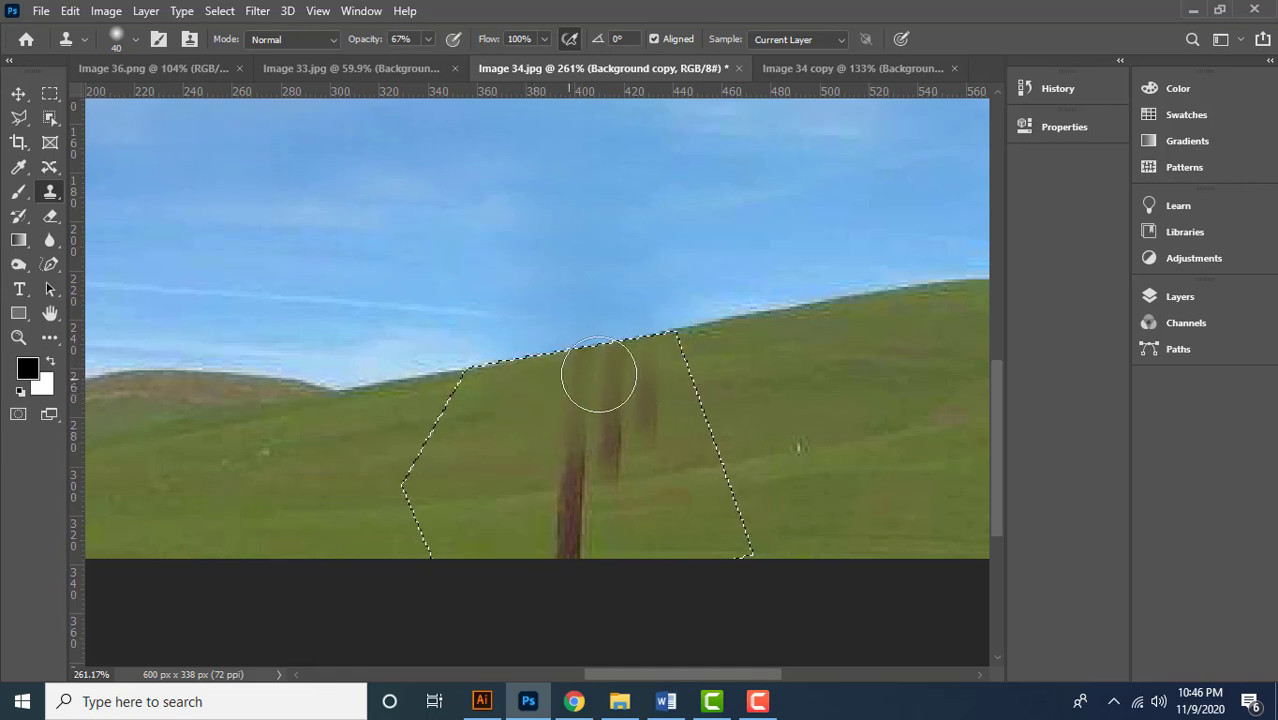
Raise the Clone Stamp's opacity to 92% and clone fresh grass samples over the pole's middle section and the dark streaks beside it.
left_click(428, 41)
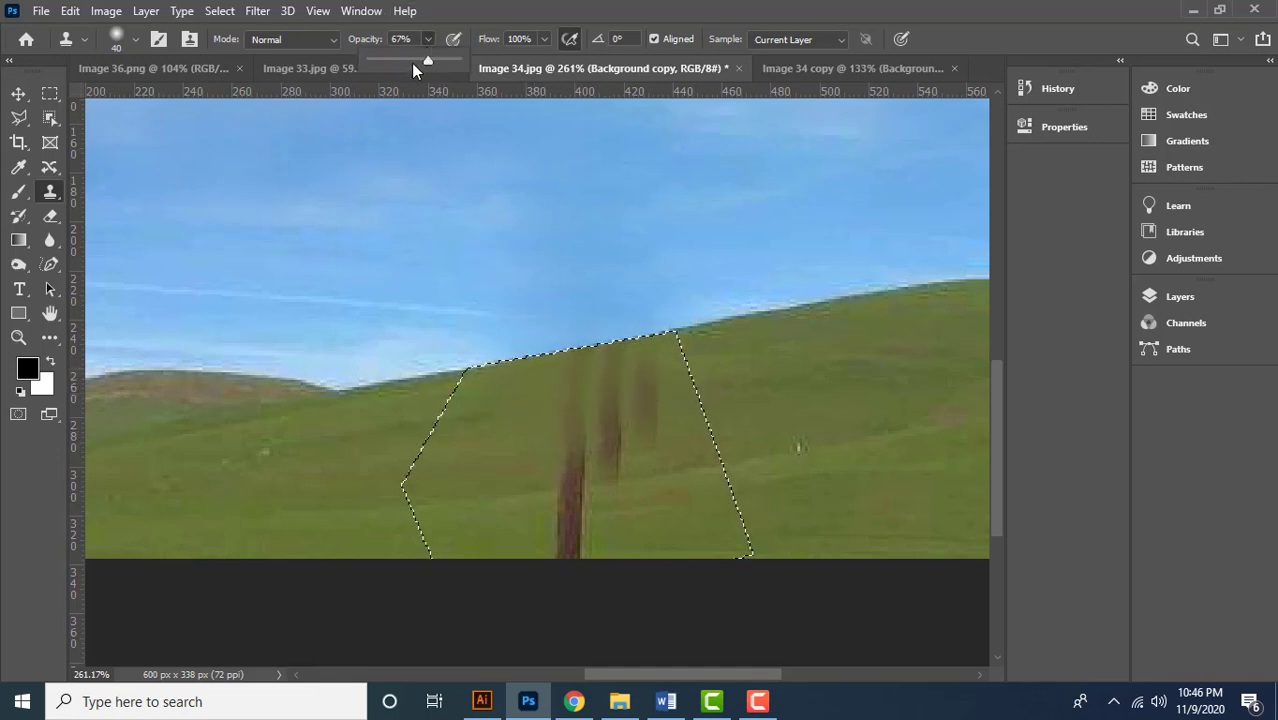
left_click_drag(437, 61, 448, 61)
left_click(525, 397)
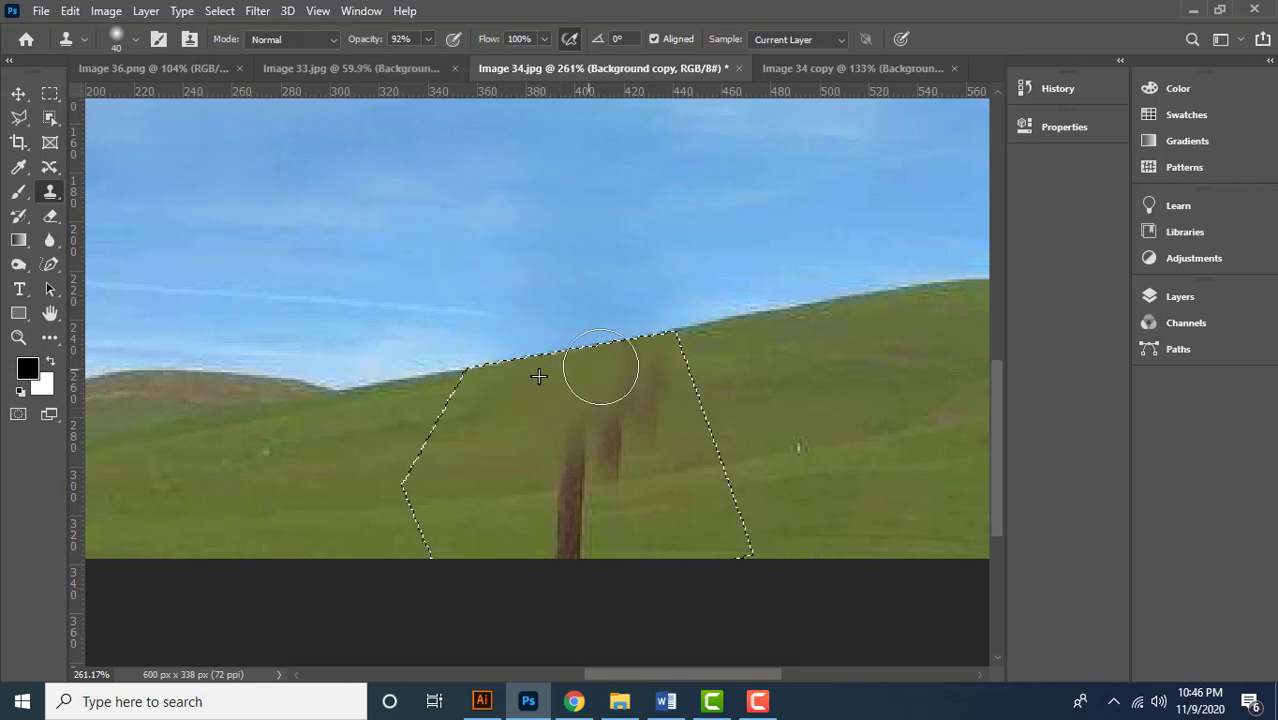
mouse_move(648, 525)
left_mouse_down()
mouse_move(586, 507)
mouse_move(689, 561)
mouse_move(443, 524)
left_mouse_up()
left_click(506, 495, "alt")
left_click_drag(553, 485, 594, 477)
left_click(522, 408, "alt")
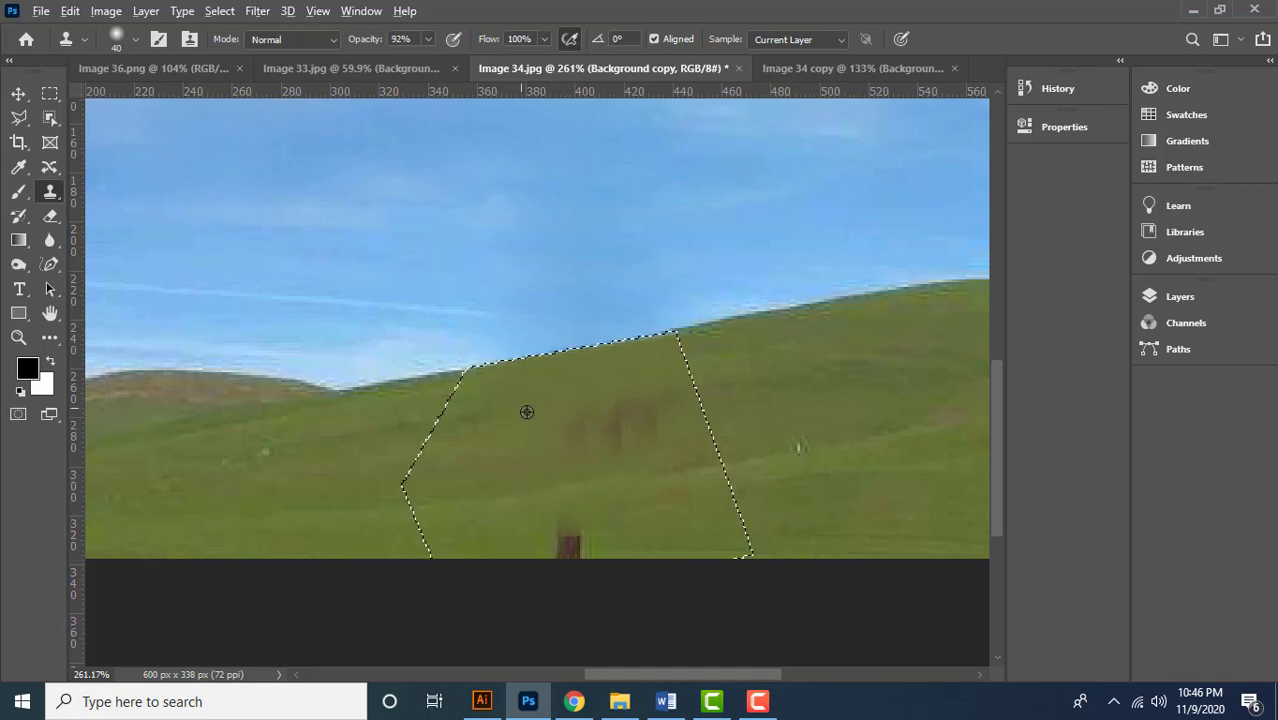
left_click_drag(559, 425, 659, 419)
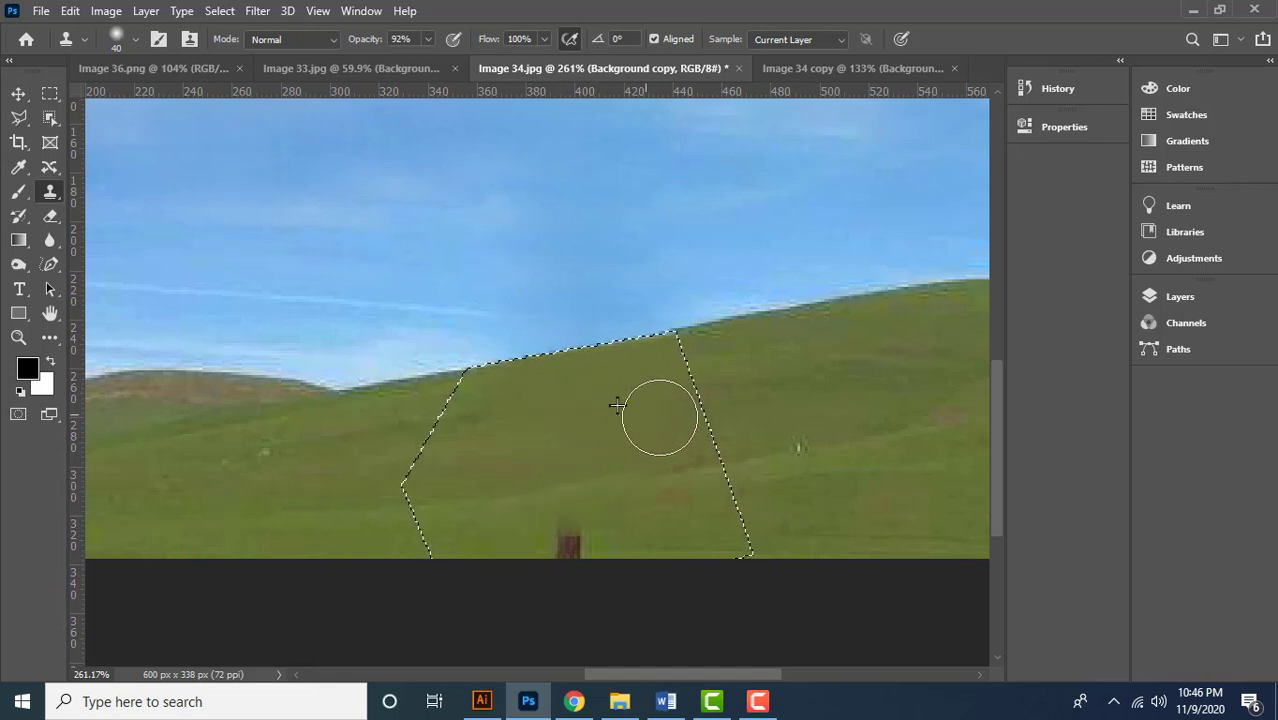
Clone grass over the pole's last stub at the photo's lower edge, and touch up the slope within the selection.
left_click(641, 536, "alt")
left_click_drag(579, 534, 559, 534)
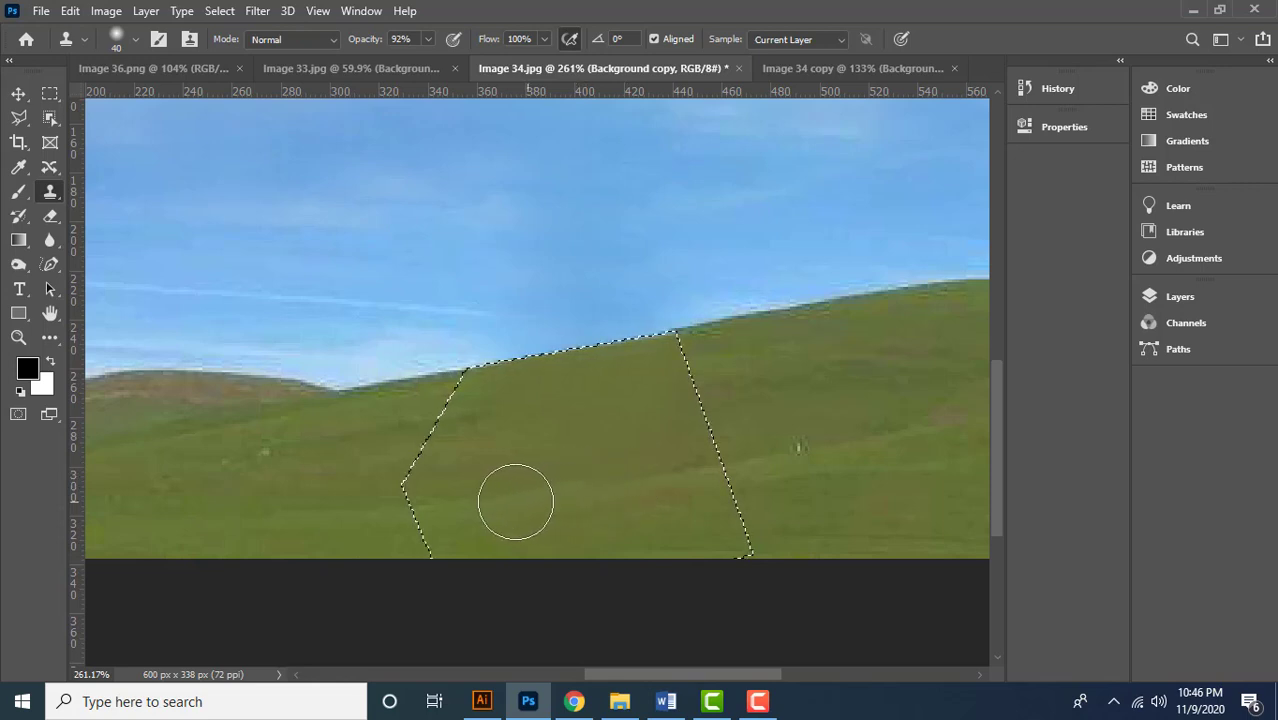
scroll(556, 522, "down", 3)
scroll(545, 525, "up", 2)
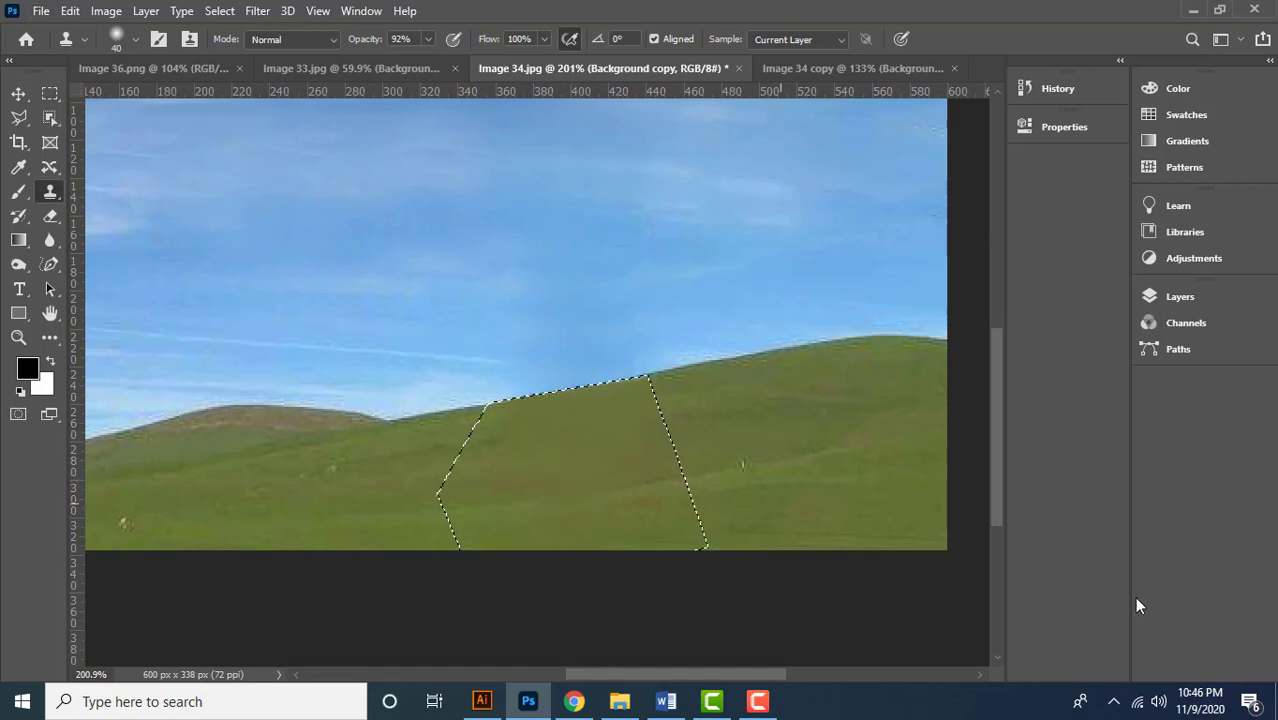
left_click(634, 485, "alt")
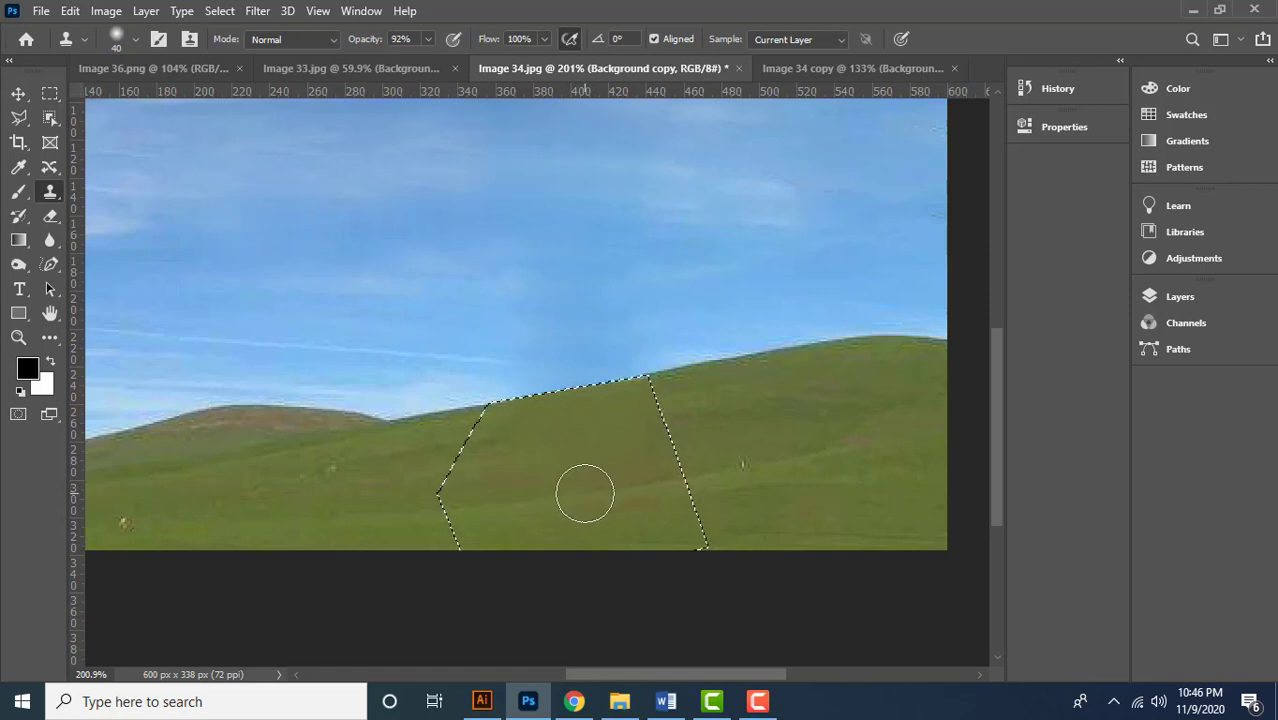
left_click(575, 494)
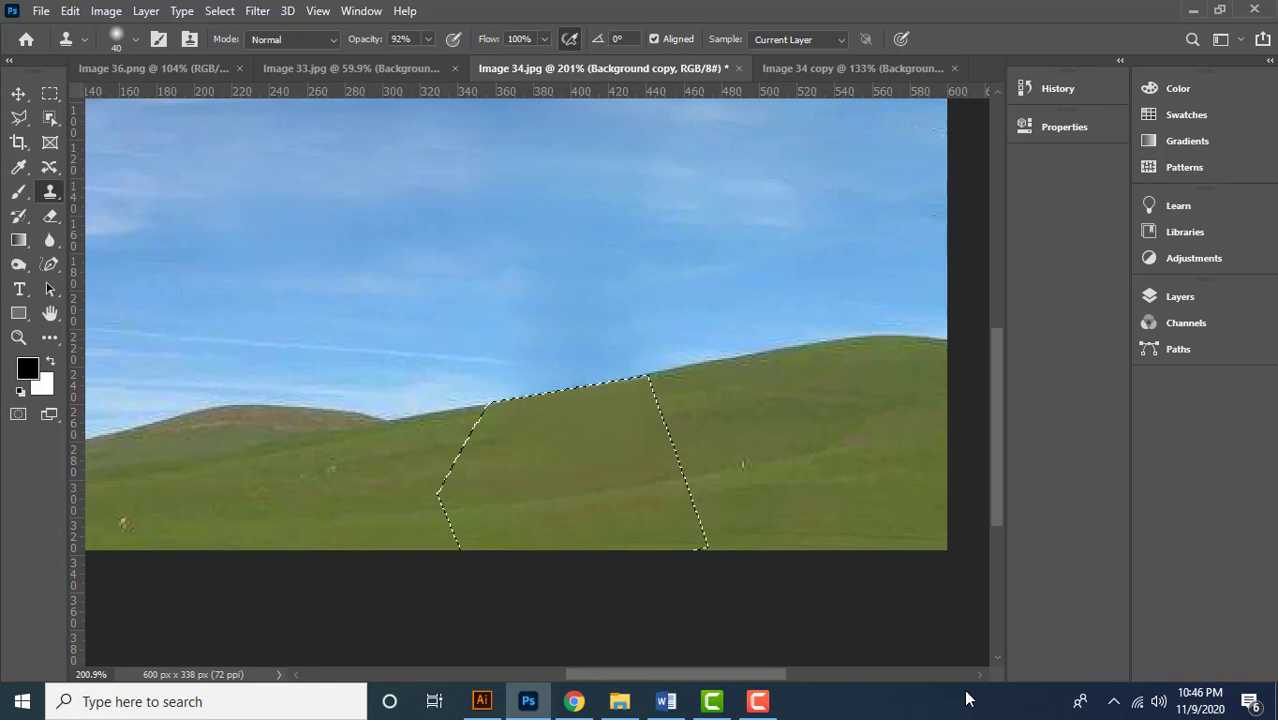
Deselect the grass area, switch to the Move tool and review the whole retouched photo.
scroll(773, 583, "down", 1)
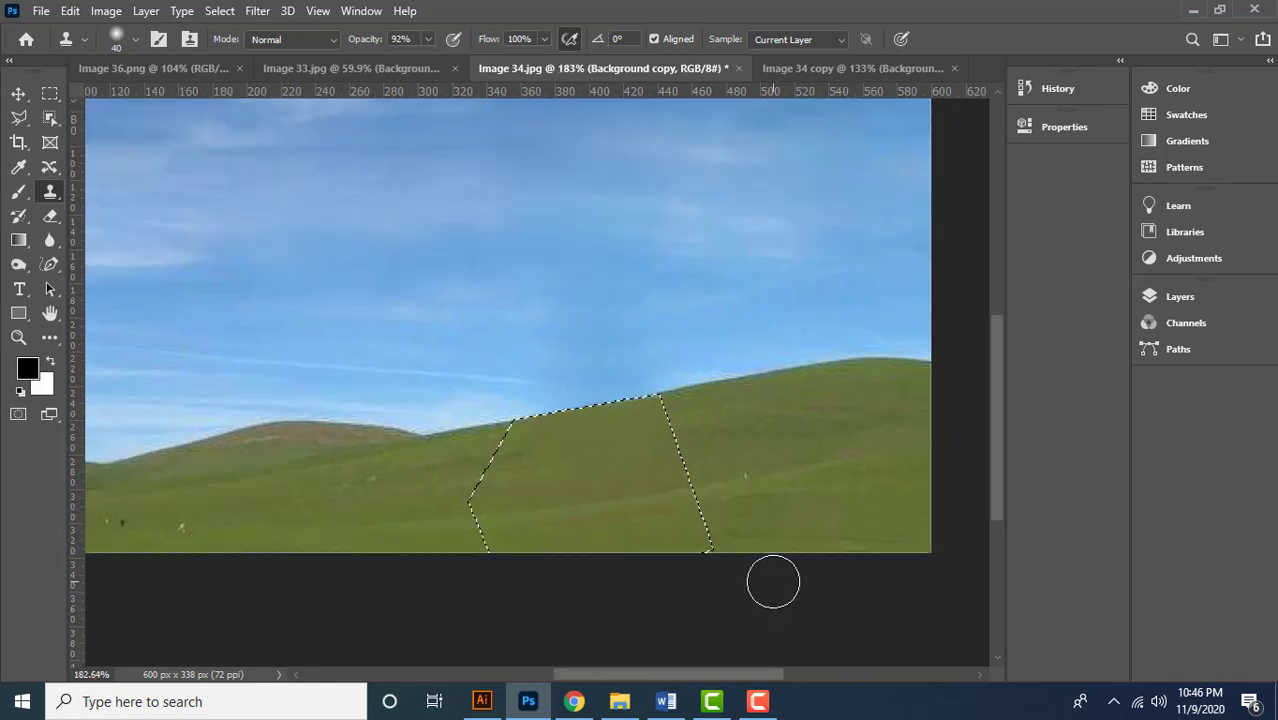
left_click(219, 10)
left_click(226, 49)
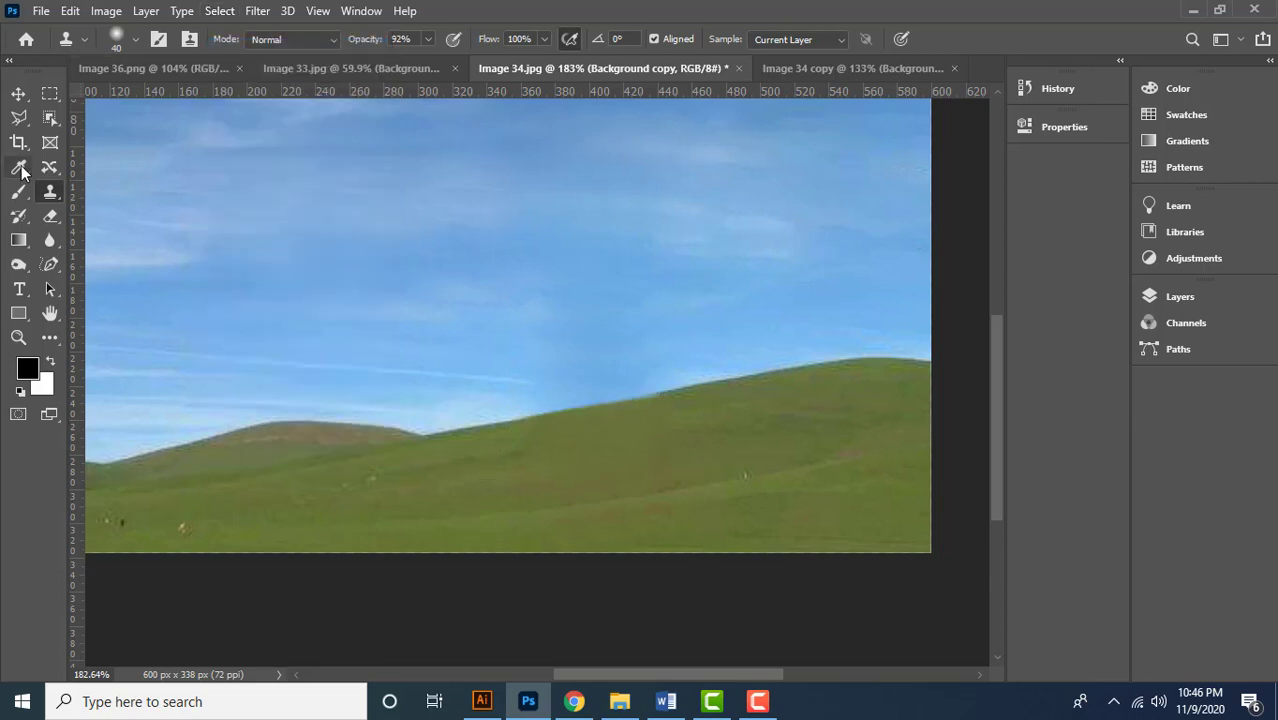
left_click(18, 93)
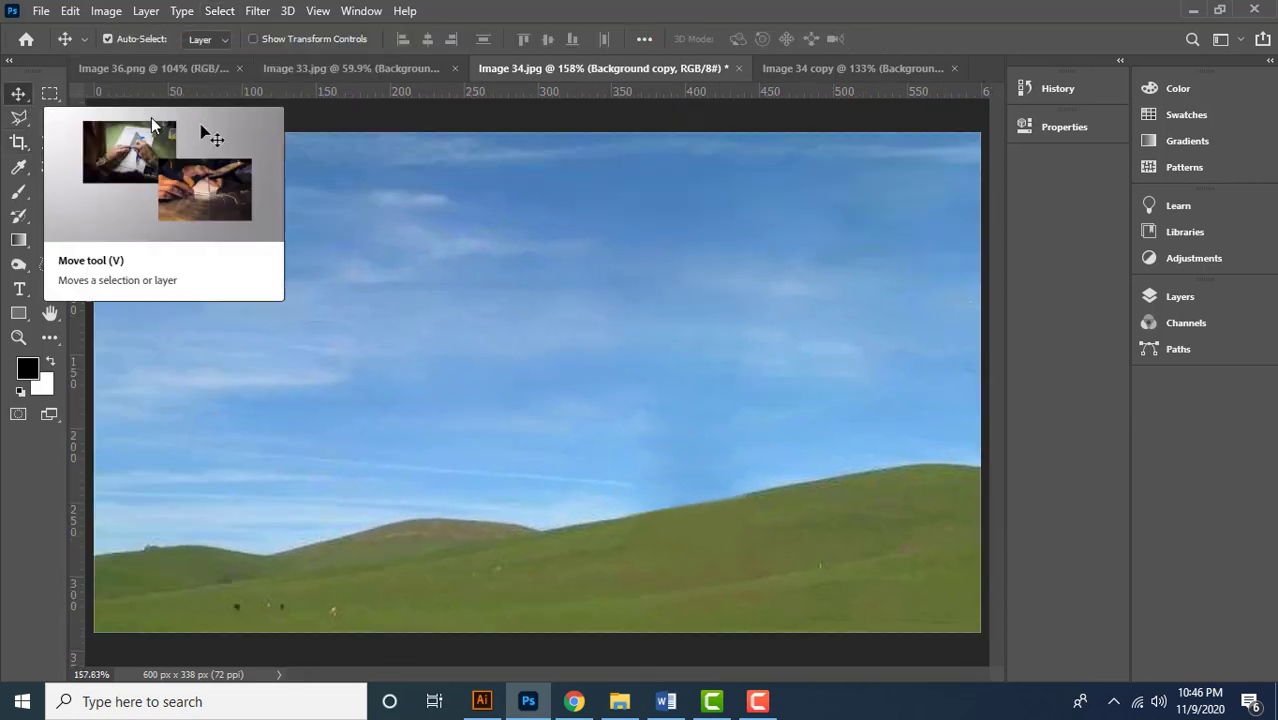
scroll(800, 470, "down", 3)
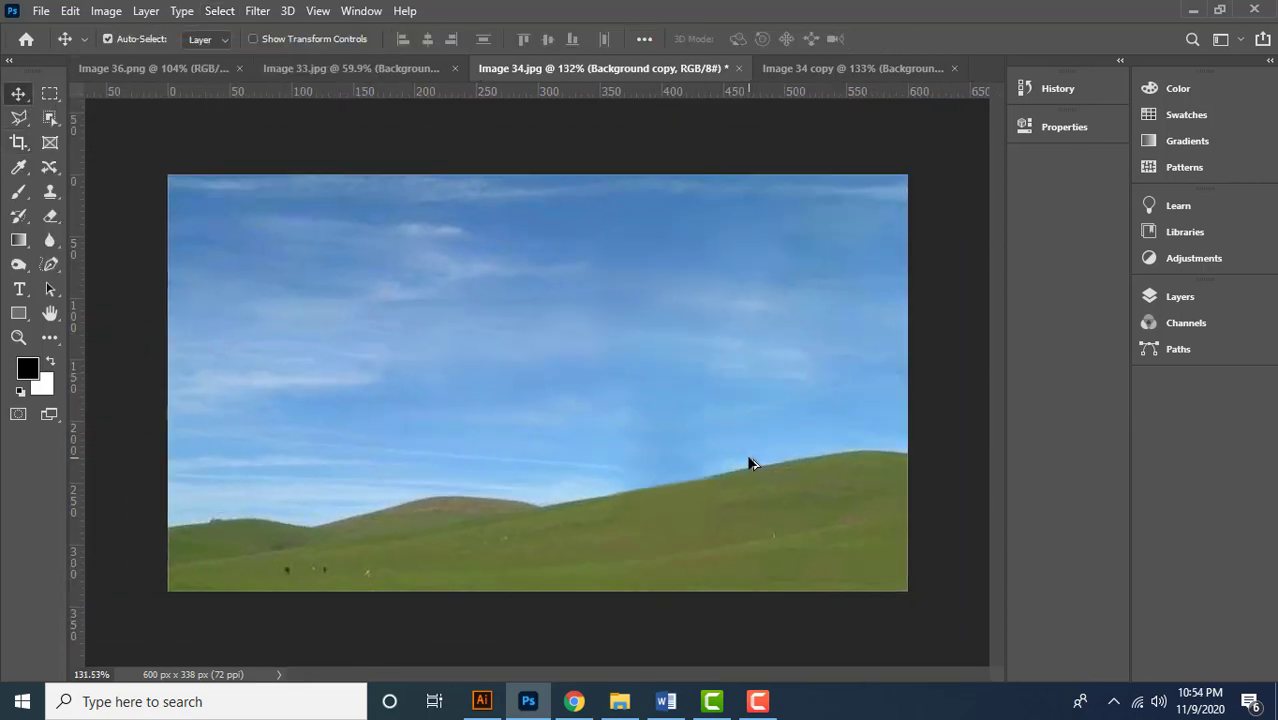